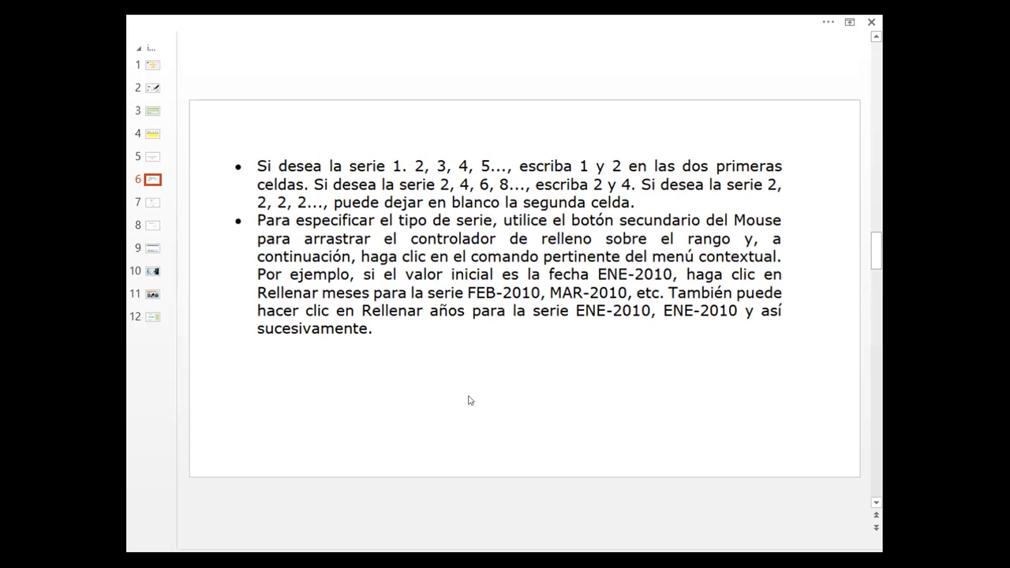
- View slide 7 on fill series, switch to the Excel workbook and bring column A of the COMO TRABAJAR SERIE DE RELLENO sheet into view
click(144, 202)
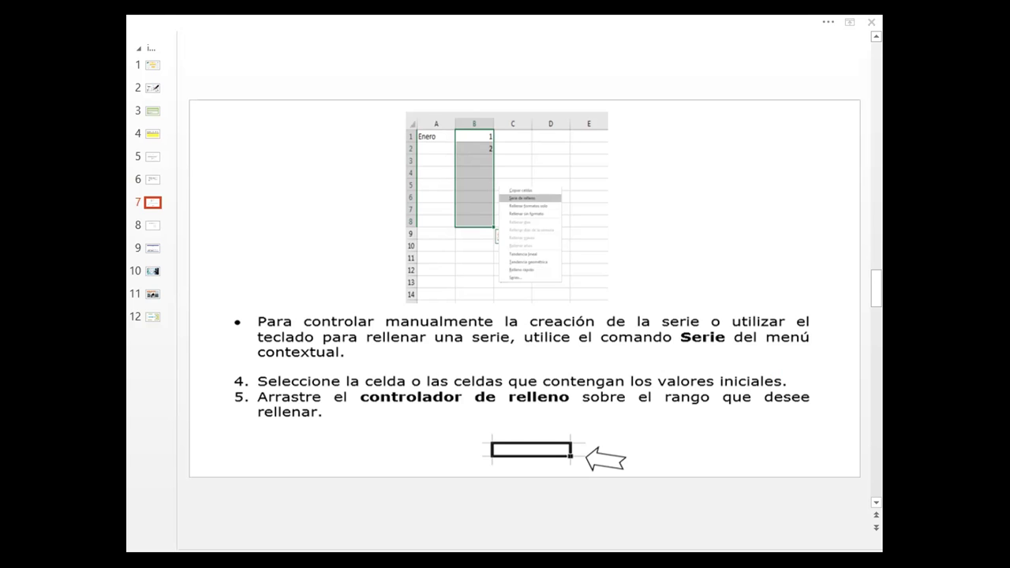
key(alt+Tab)
click(214, 281)
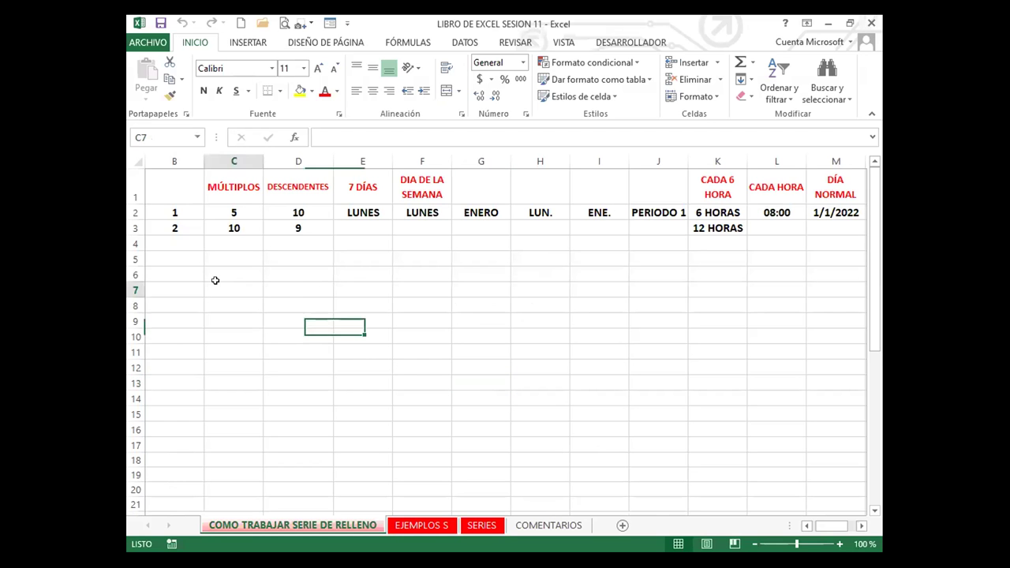
key(Left)
key(Left)
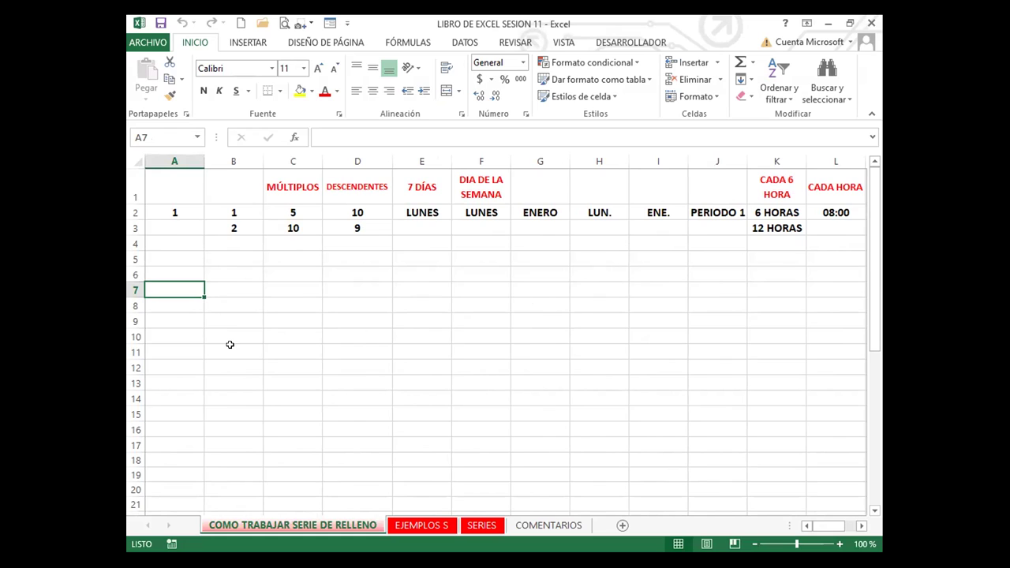
click(229, 344)
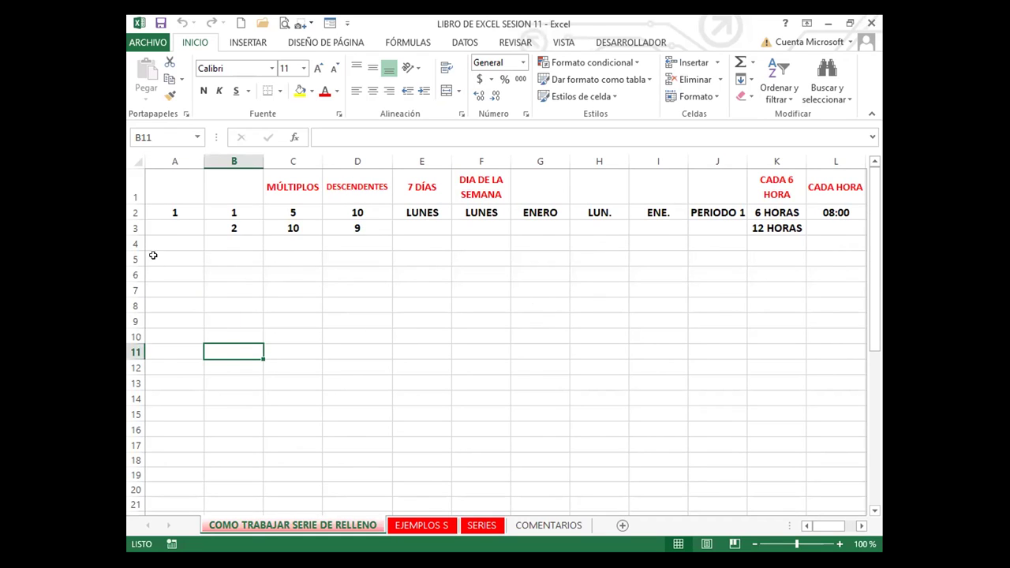
- Copy the 1 in A2 down through A20 with the fill handle
click(169, 211)
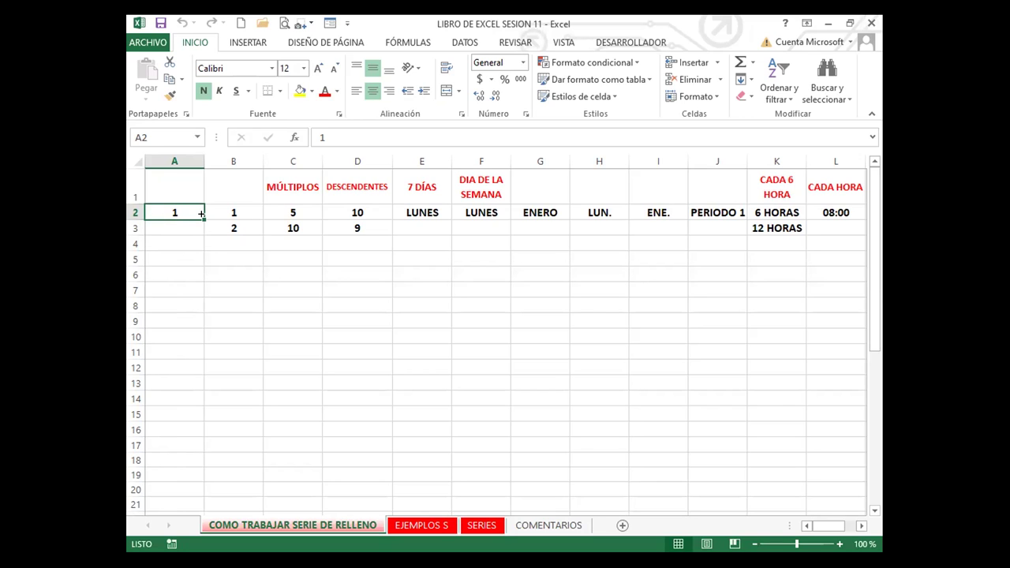
drag(202, 213, 197, 271)
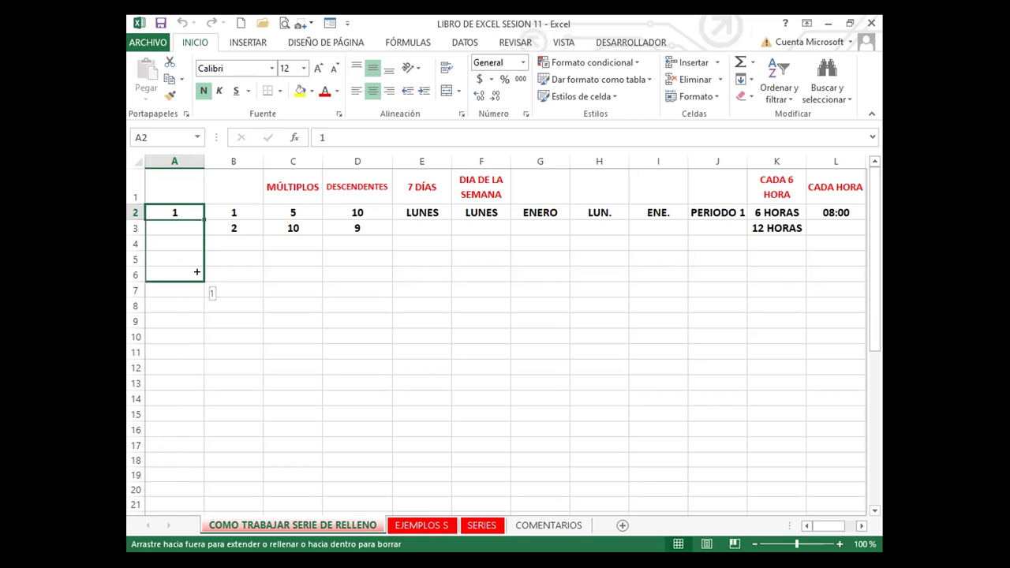
drag(196, 271, 169, 209)
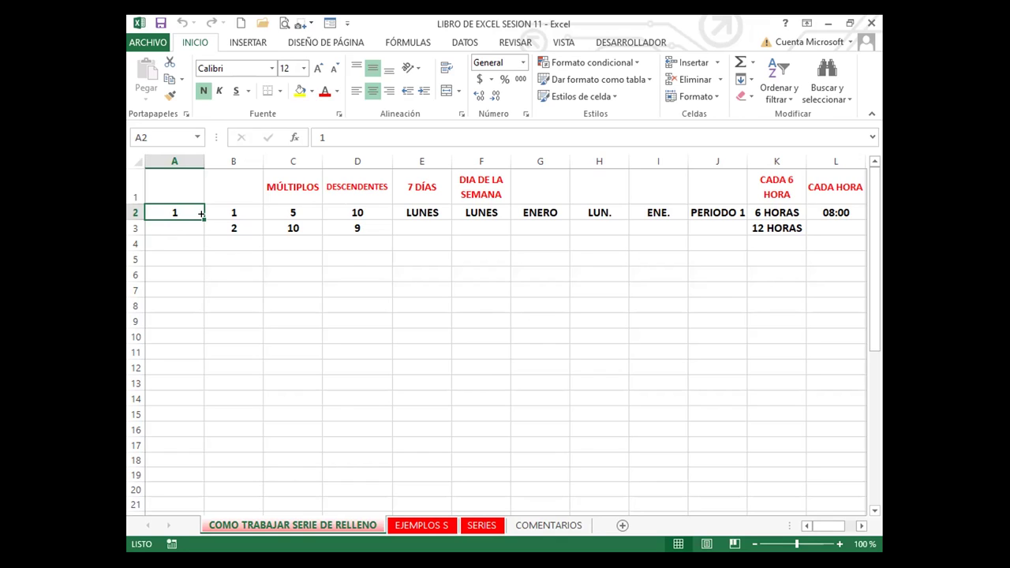
drag(202, 213, 201, 245)
drag(202, 342, 194, 490)
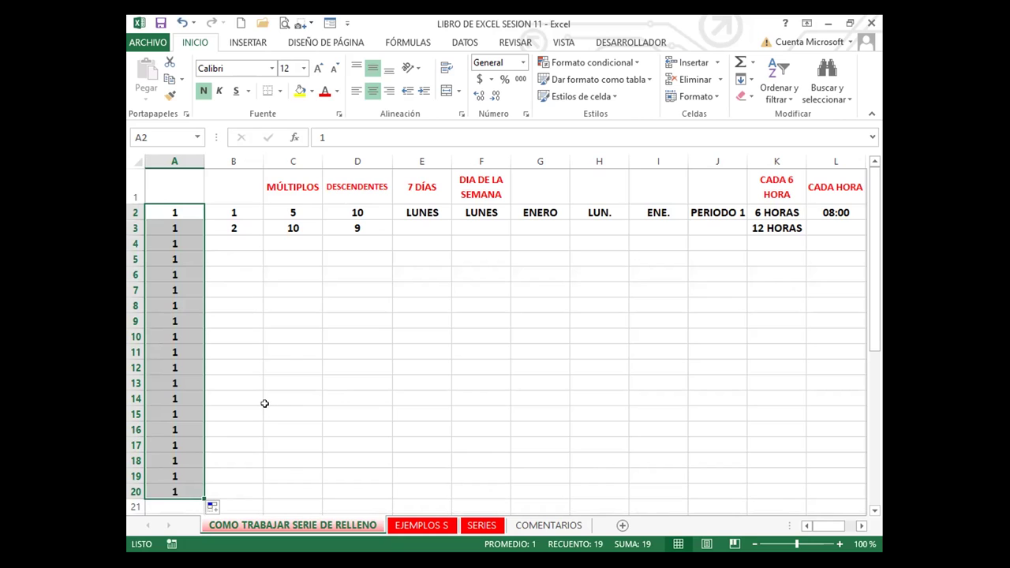
- Change the autofill option for A2:A20 to Serie de relleno and undo the whole column A fill
scroll(224, 424, down, 1)
scroll(225, 423, down, 1)
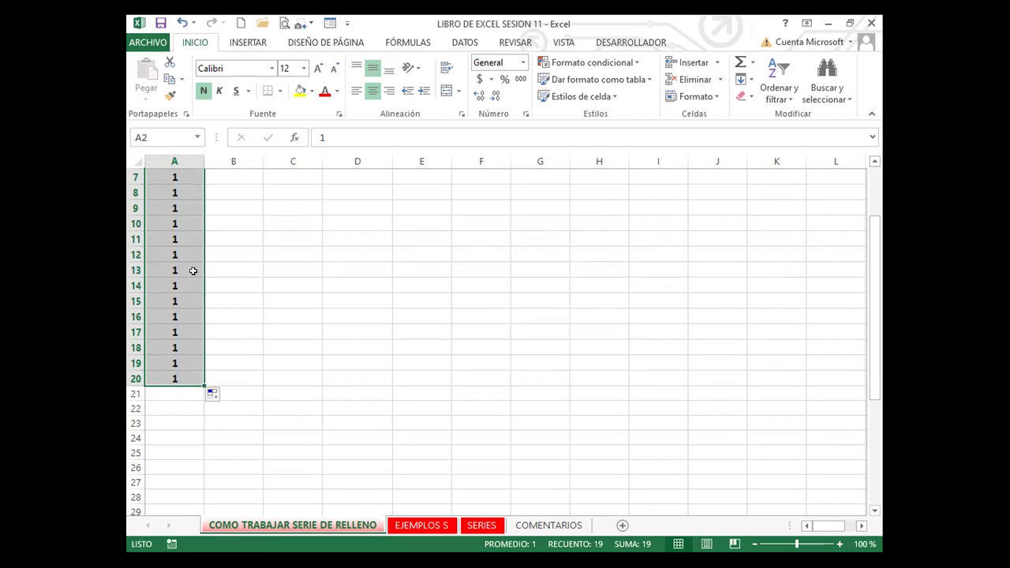
scroll(194, 271, up, 2)
scroll(156, 400, down, 3)
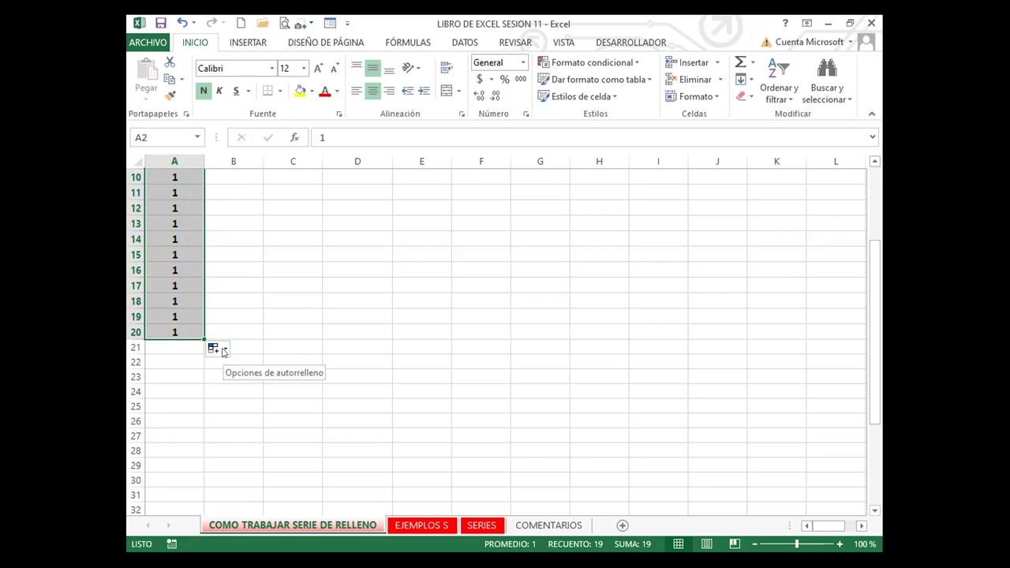
click(224, 351)
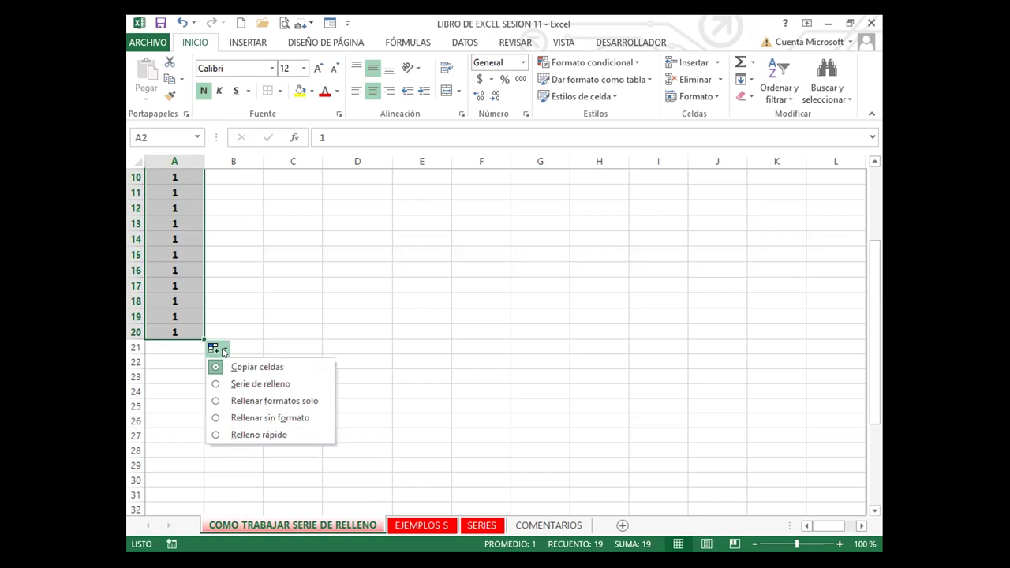
click(213, 385)
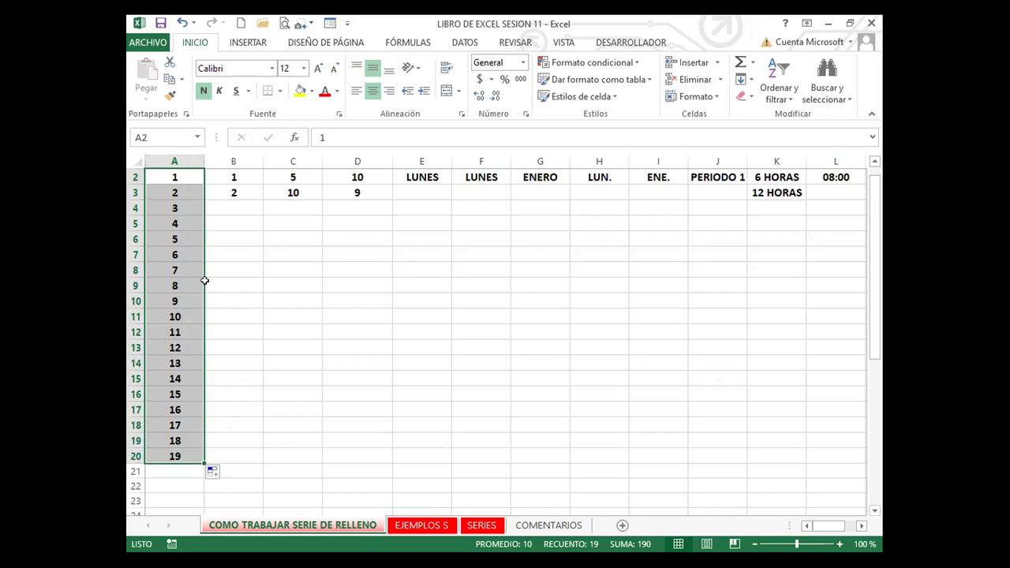
click(168, 272)
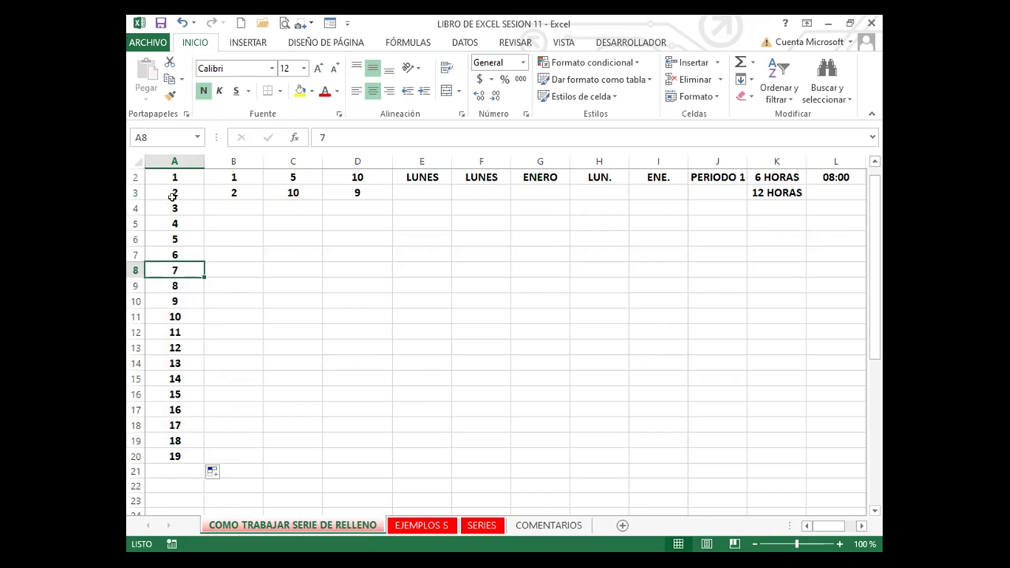
key(ctrl+z)
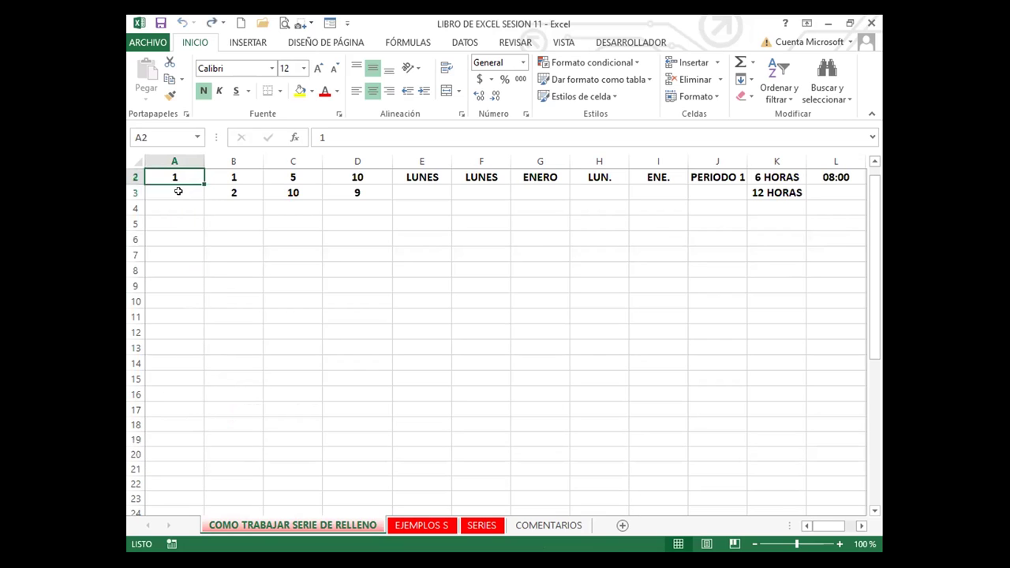
- Fill A2 down through A20 as a consecutive series, choosing Serie de relleno from the fill handle's options
scroll(170, 258, up, 1)
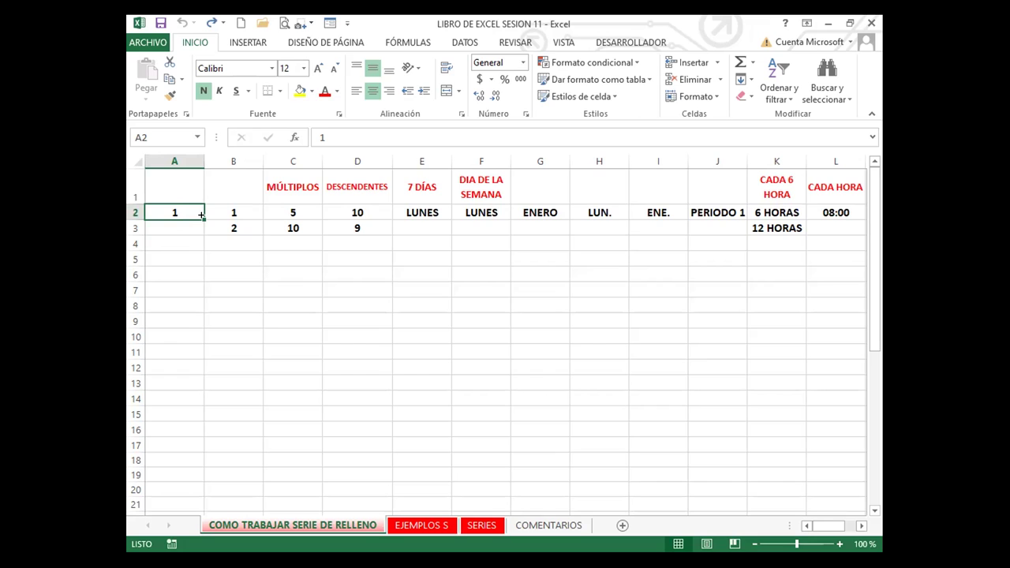
drag(202, 213, 181, 449)
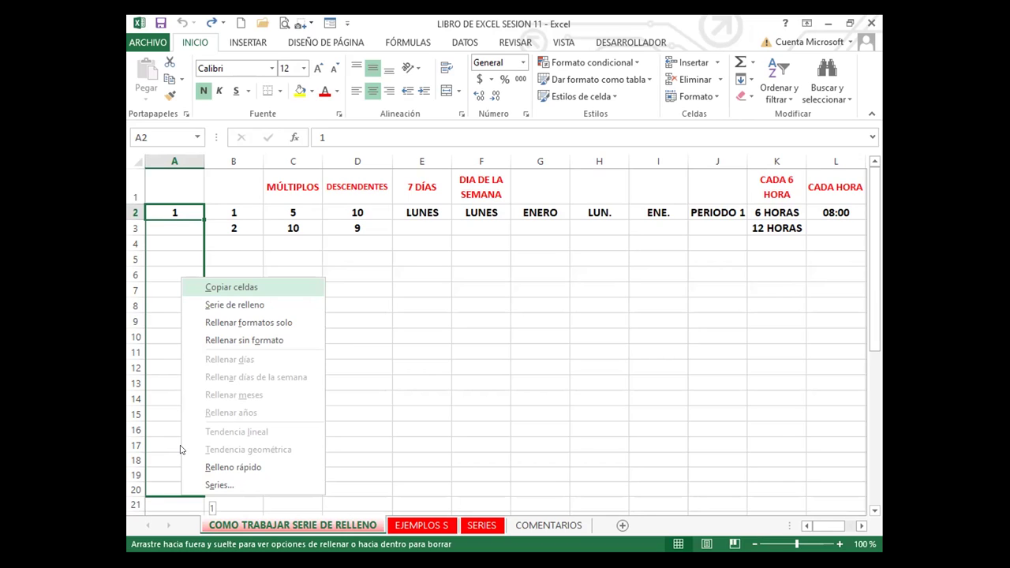
click(224, 306)
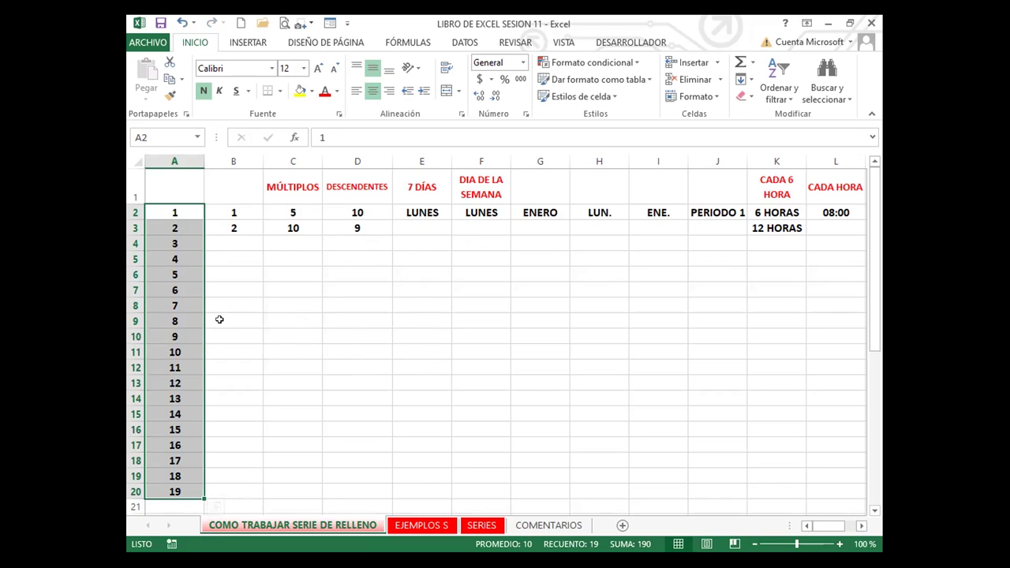
- Extend the starting values 1 and 2 in B2:B3 down through B20 as a consecutive series
drag(219, 320, 226, 302)
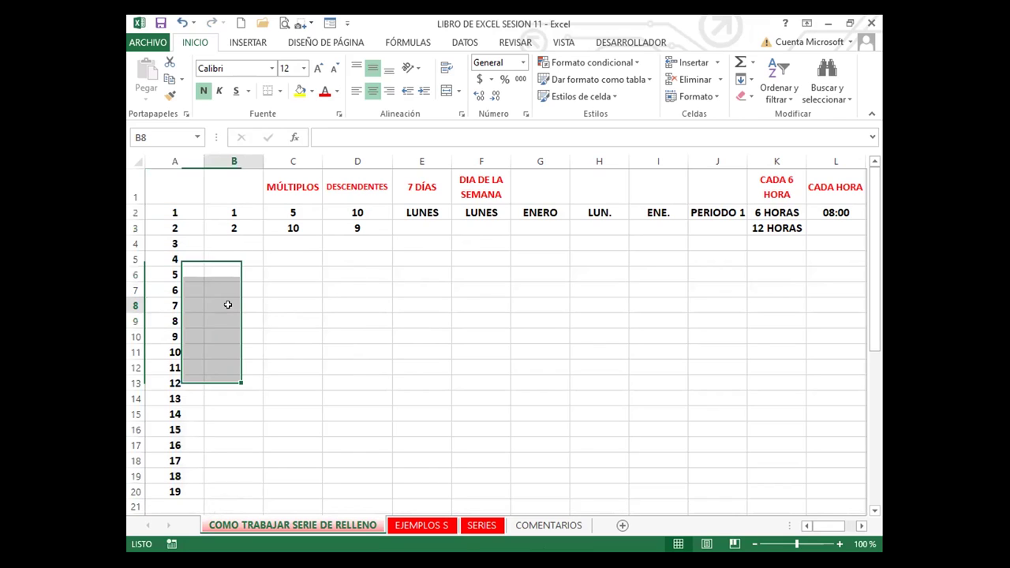
click(226, 302)
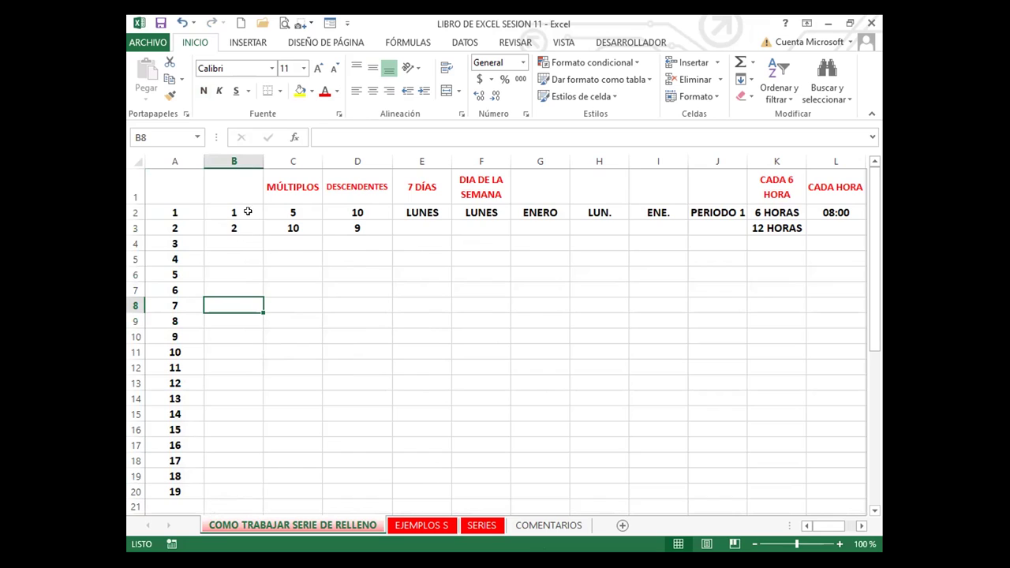
drag(242, 213, 235, 227)
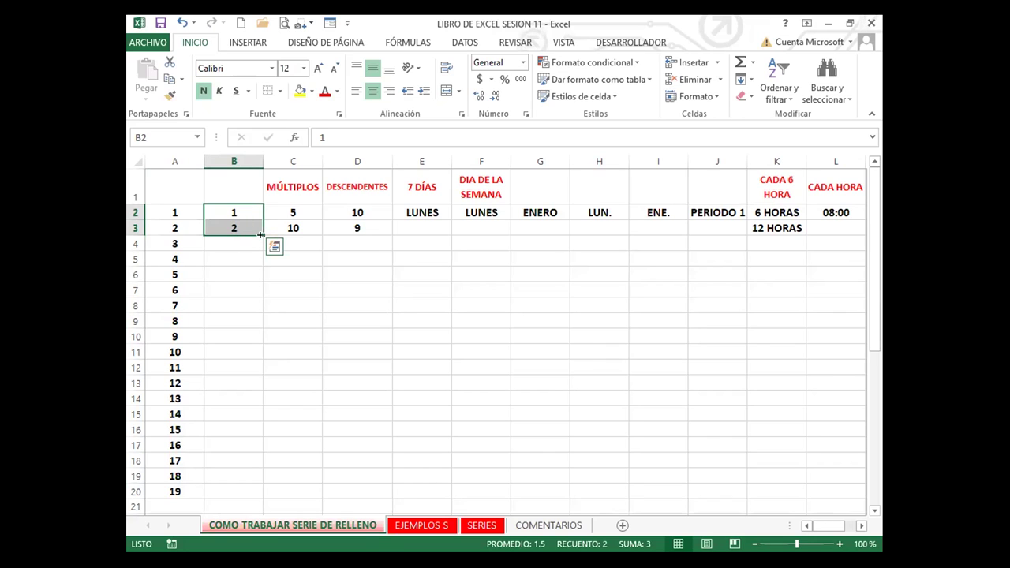
drag(263, 235, 261, 256)
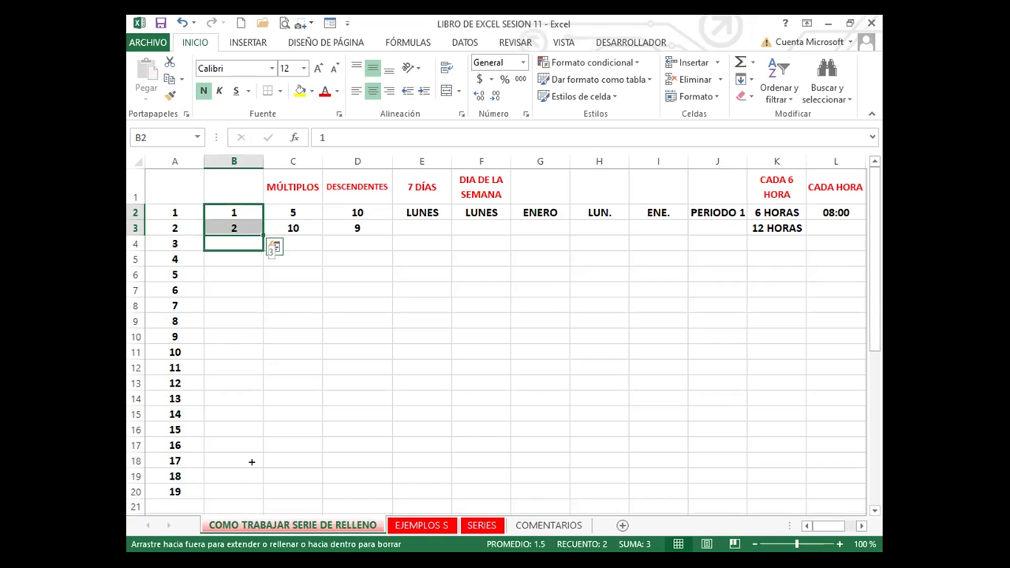
drag(251, 462, 248, 493)
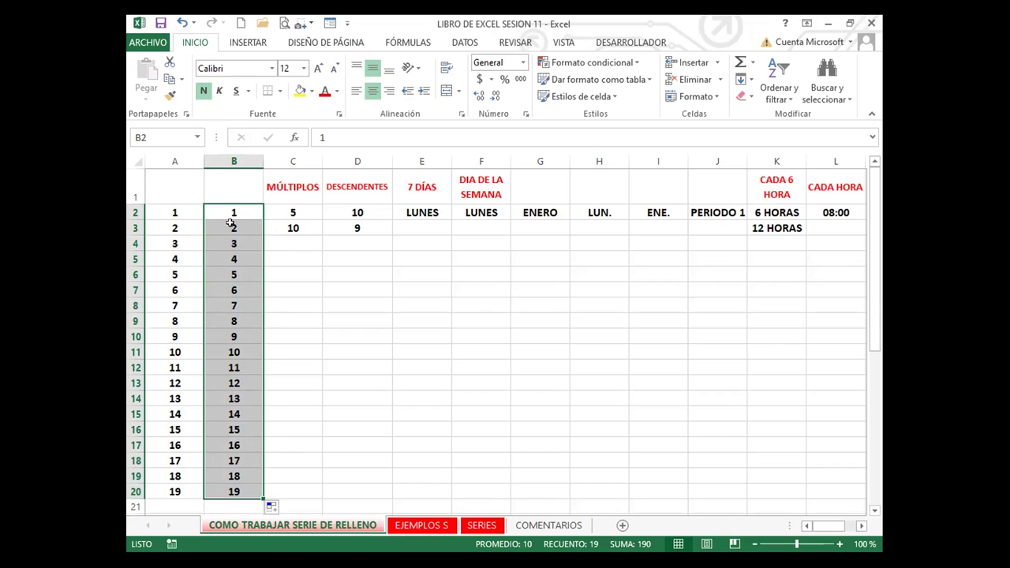
drag(242, 210, 261, 259)
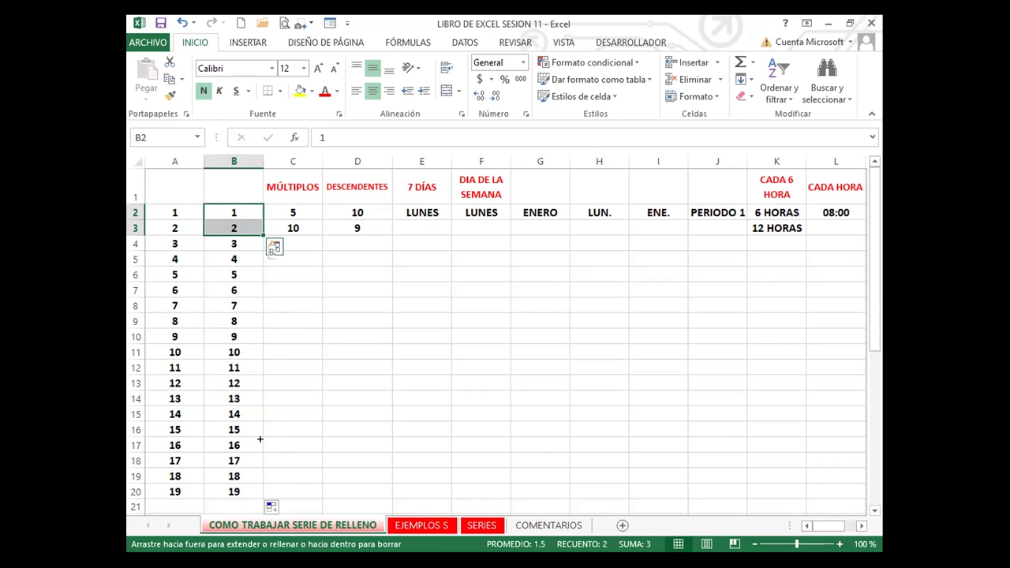
drag(259, 438, 261, 491)
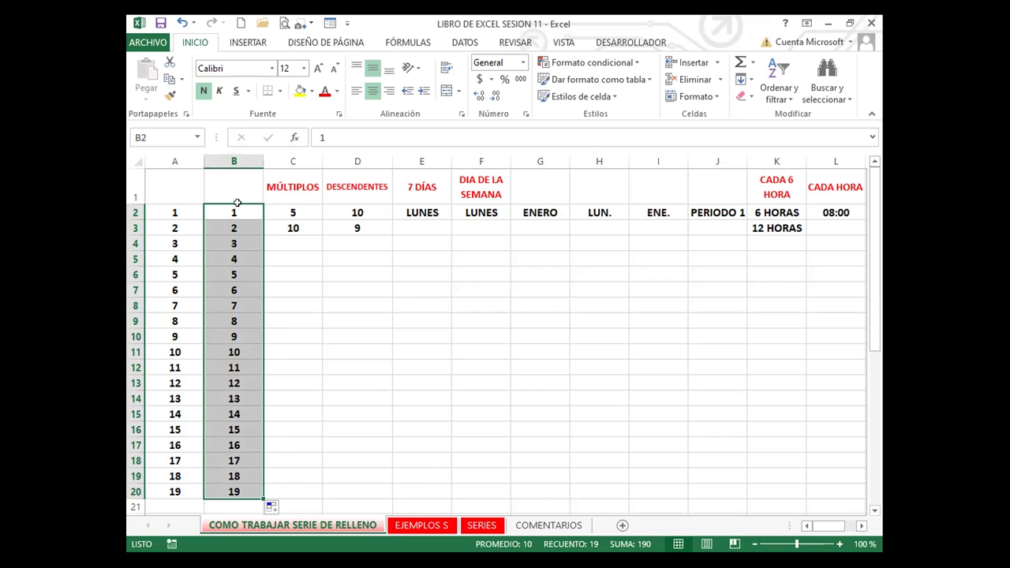
- Try filling the MÚLTIPLOS column downward from C2 alone and undo that fill
click(312, 209)
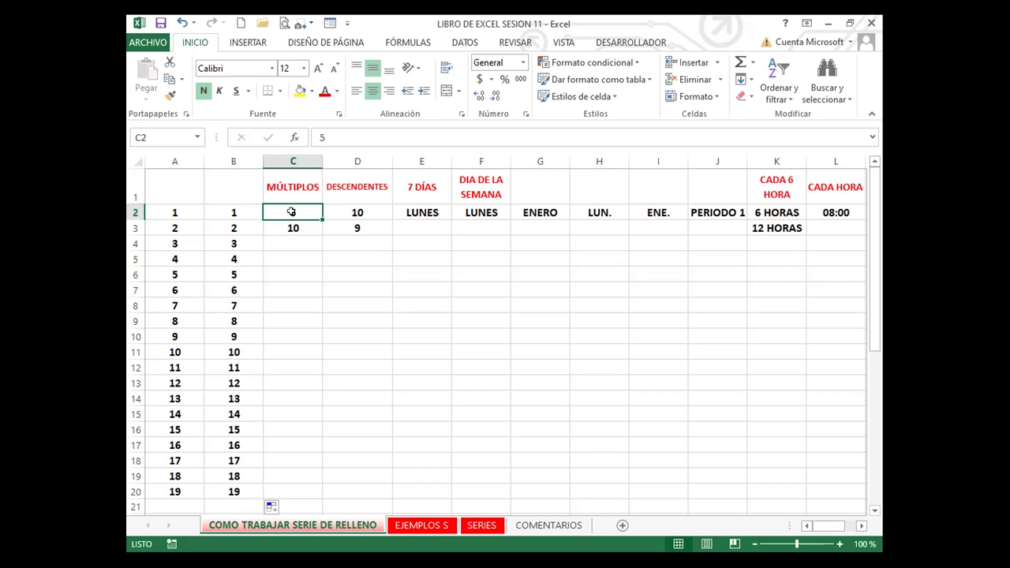
drag(319, 221, 324, 275)
key(ctrl+z)
- Auto-fill the MÚLTIPLOS column down through C20 in multiples of 5, using C2:C3 as the starting values
drag(300, 208, 300, 227)
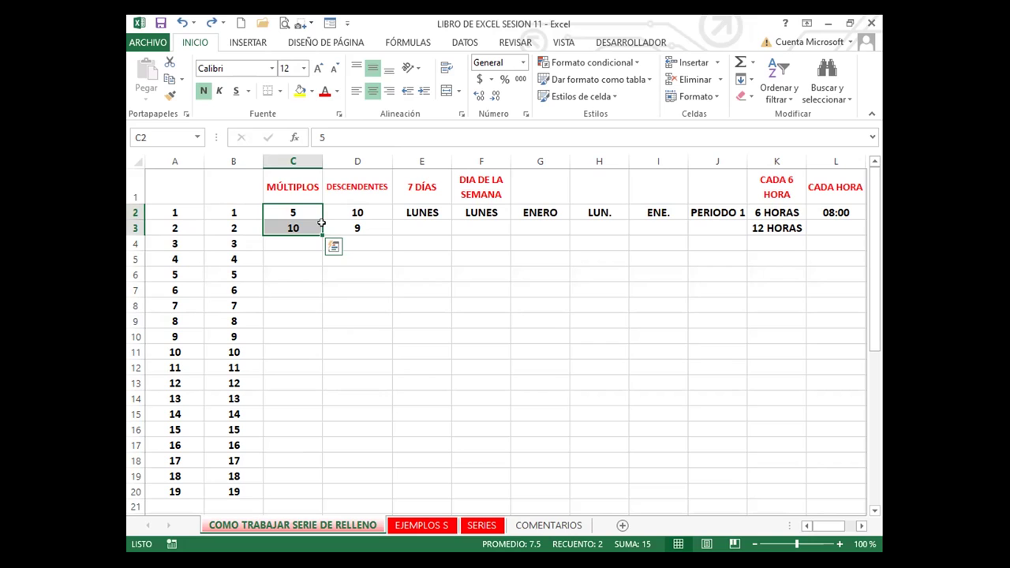
drag(321, 234, 320, 485)
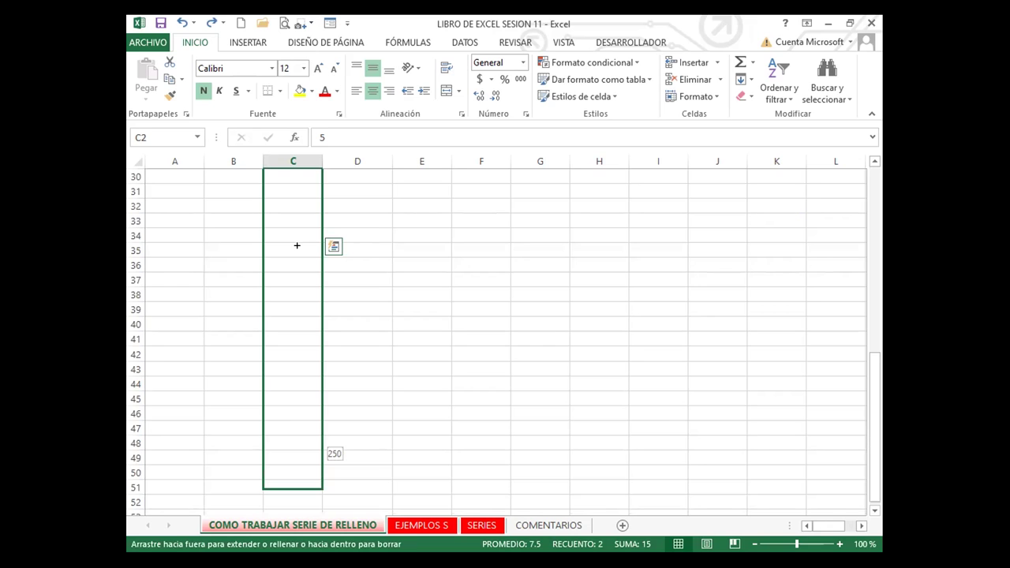
key(Escape)
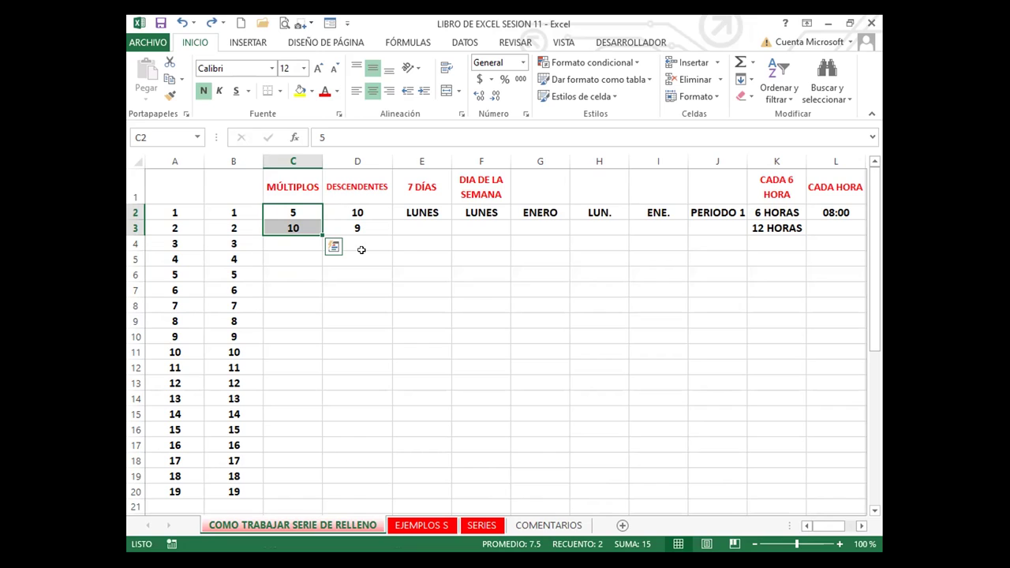
double_click(320, 233)
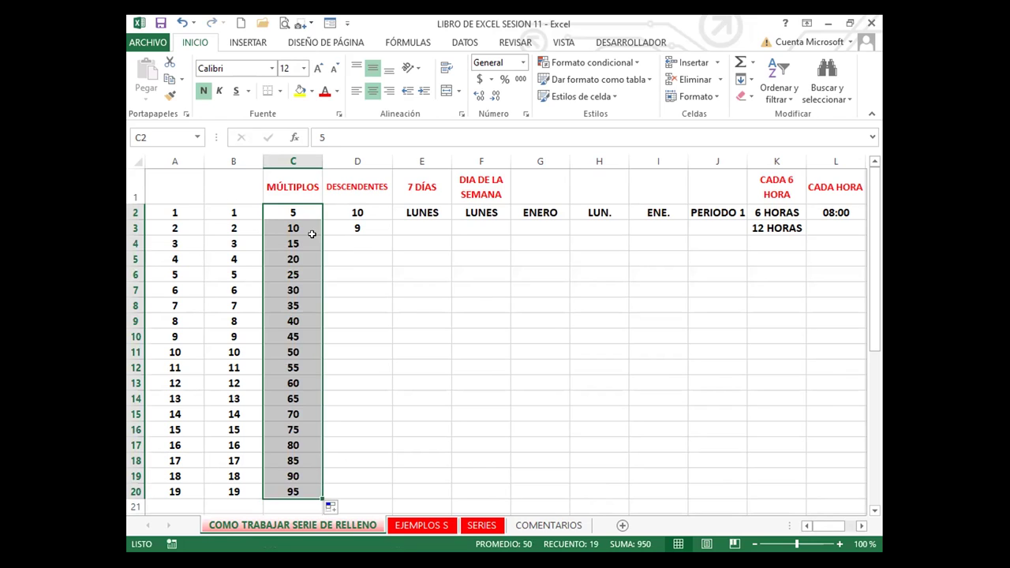
scroll(264, 426, down, 4)
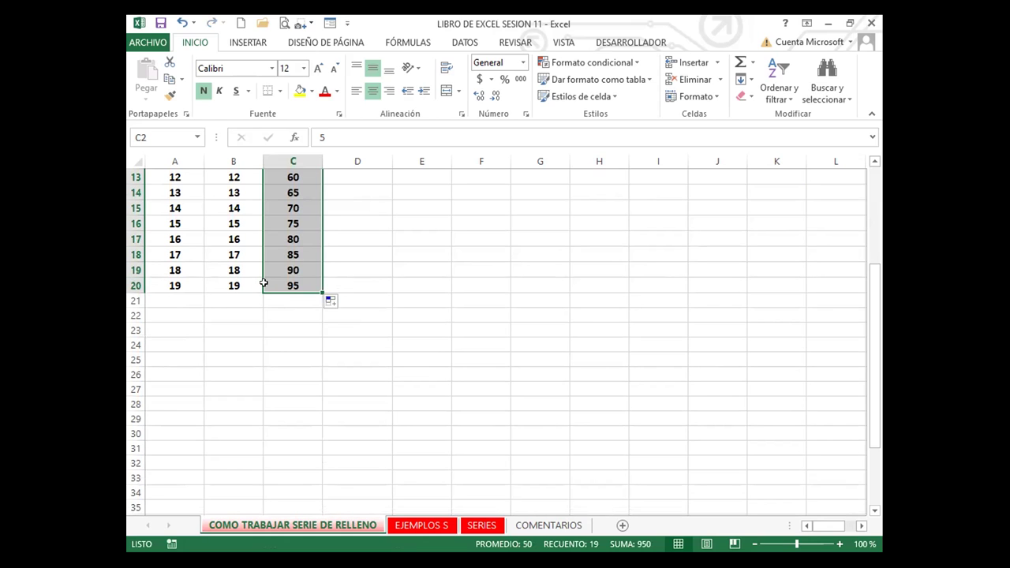
scroll(308, 272, up, 4)
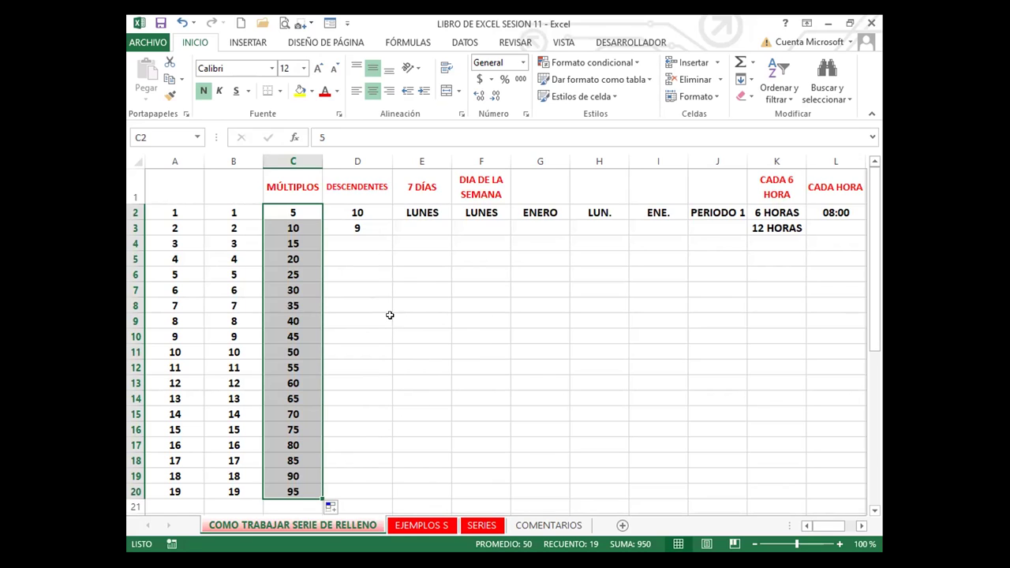
- Auto-fill the DESCENDENTES series from D2:D3 down through D20 and the 7 DÍAS weekdays from E2 down through E20
drag(368, 211, 357, 230)
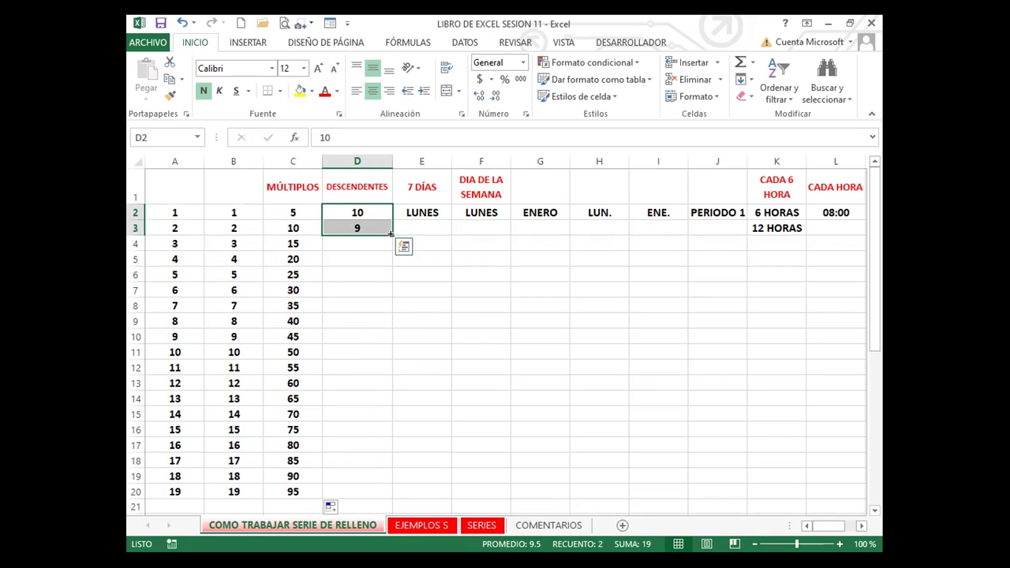
double_click(390, 233)
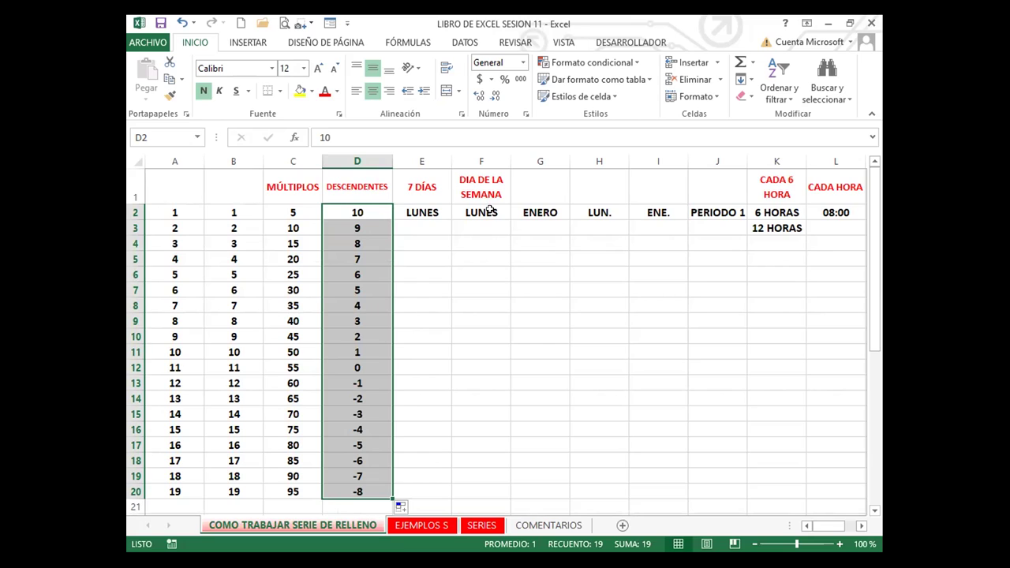
click(440, 210)
double_click(450, 219)
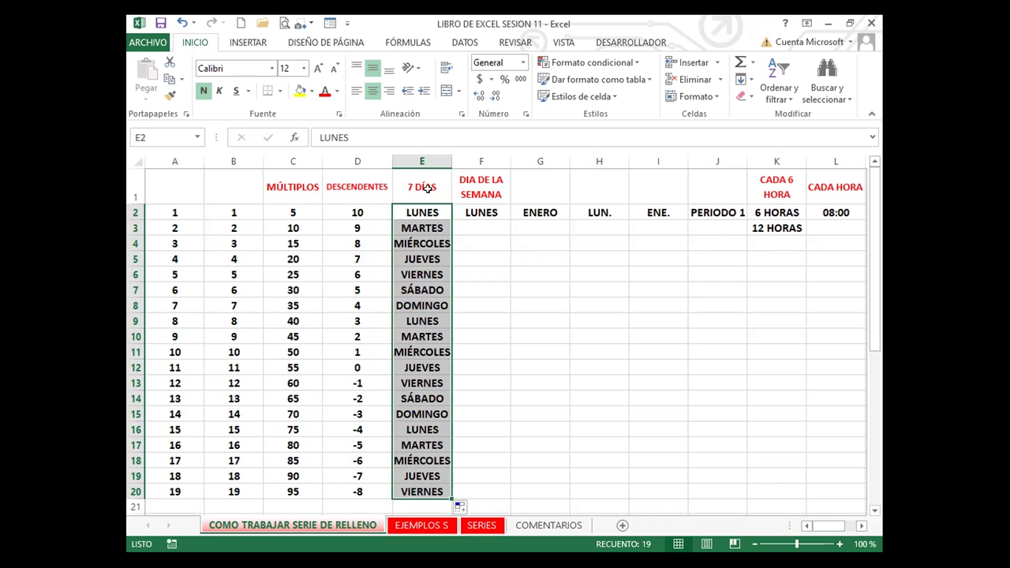
- Fill the DIA DE LA SEMANA column from LUNES in F2 down through F20 with working weekdays only
click(491, 210)
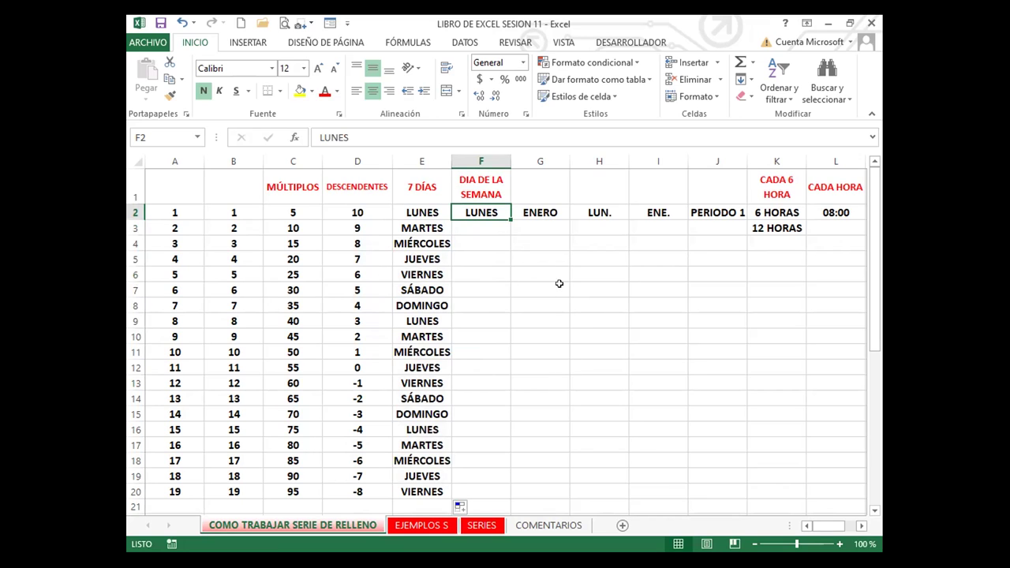
click(418, 290)
drag(418, 290, 419, 311)
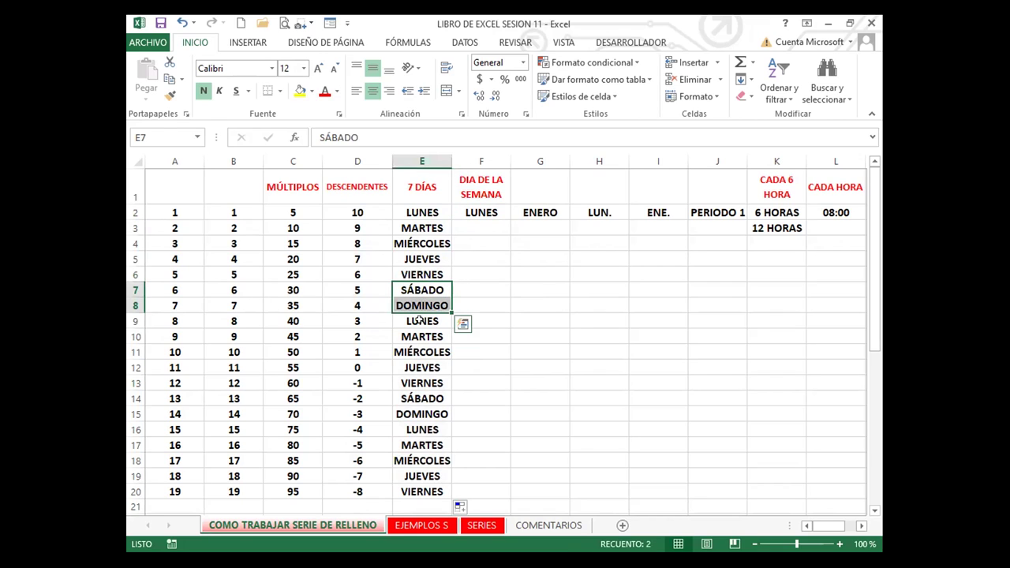
click(483, 213)
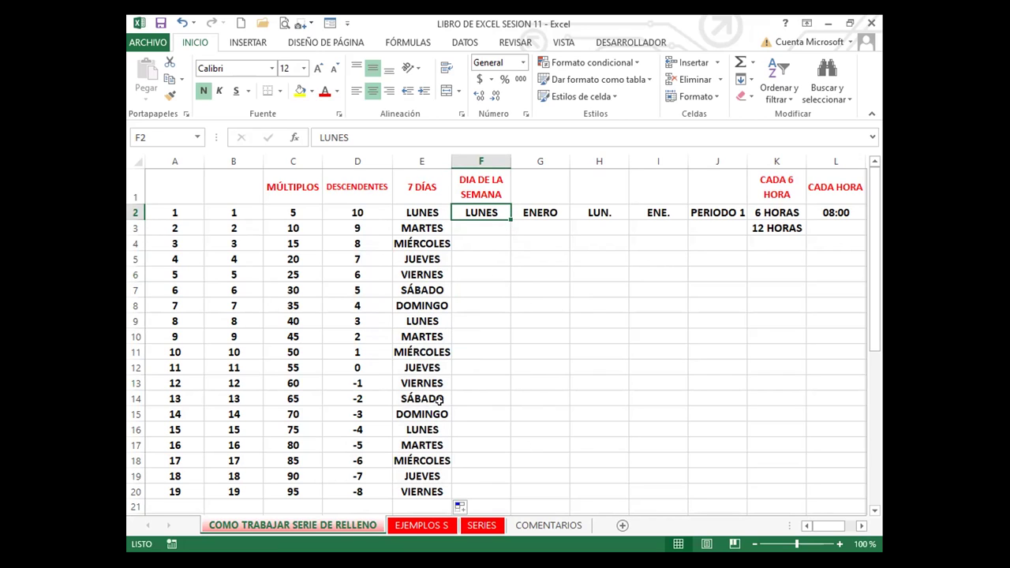
drag(510, 220, 498, 357)
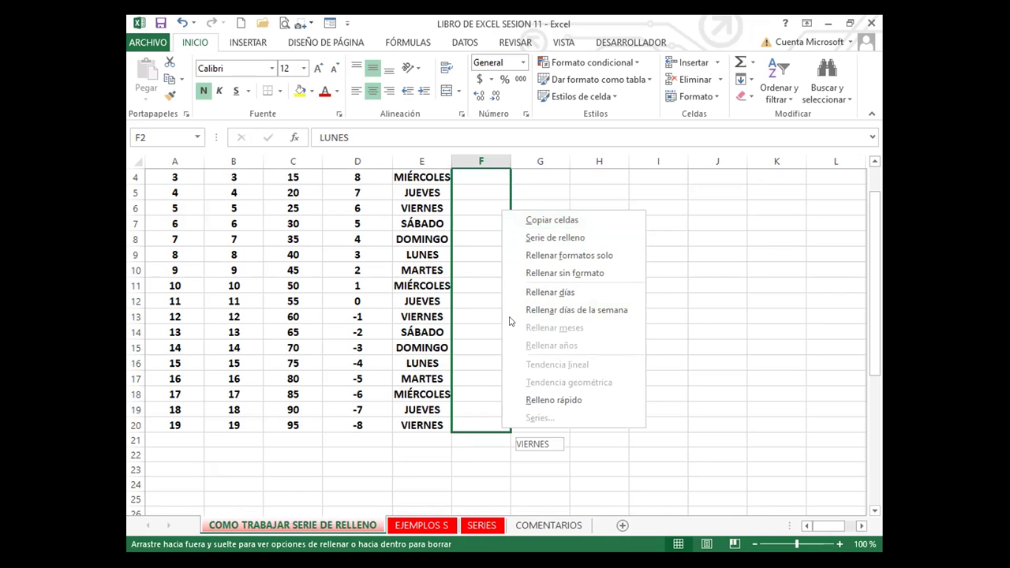
click(564, 314)
scroll(485, 237, up, 1)
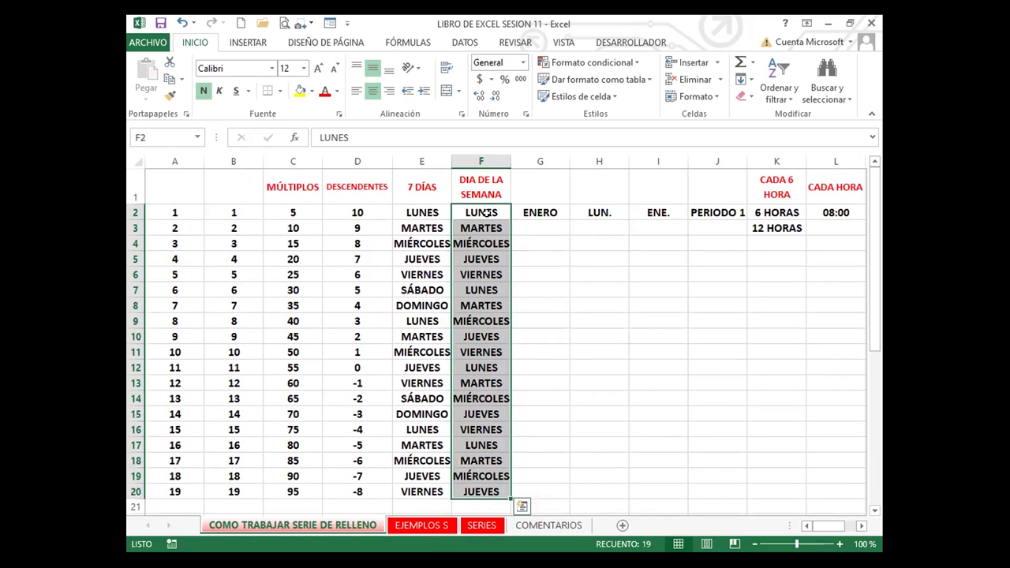
- Check the weekday sequence in the DIA DE LA SEMANA column cell by cell from F2 through F11
click(483, 212)
click(480, 228)
click(478, 243)
click(476, 257)
click(476, 273)
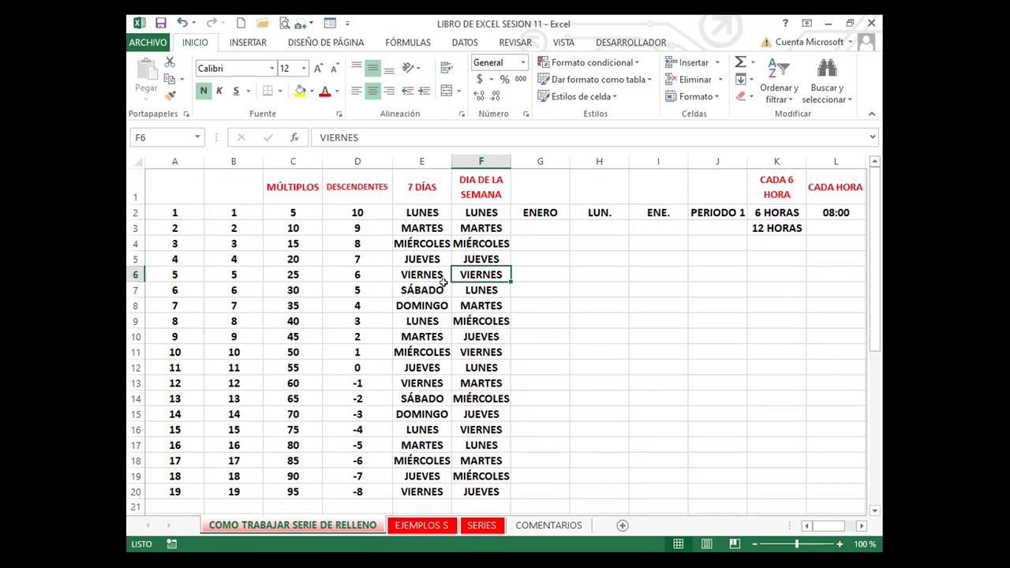
click(486, 293)
click(480, 307)
click(479, 322)
click(479, 338)
click(479, 355)
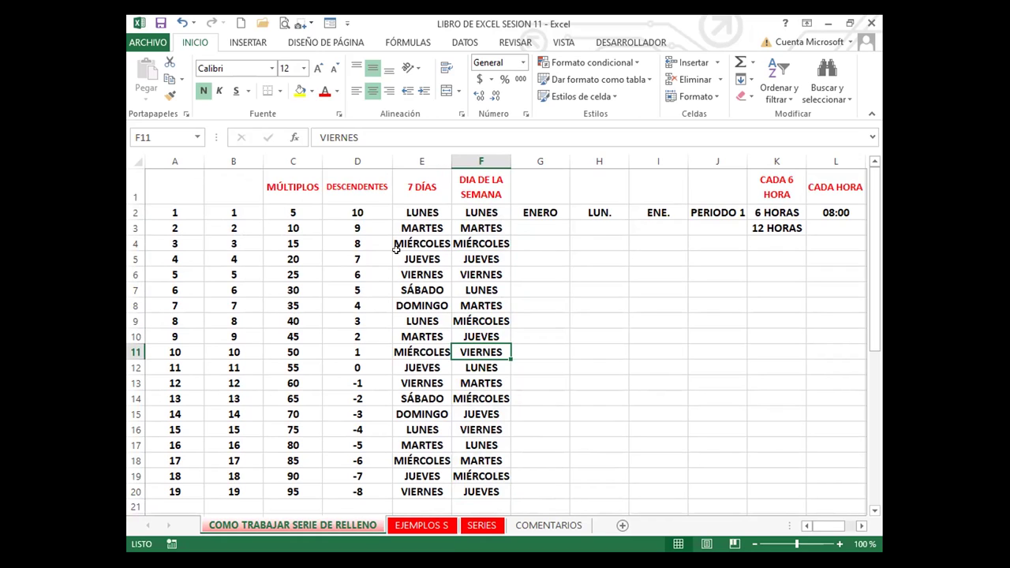
click(487, 209)
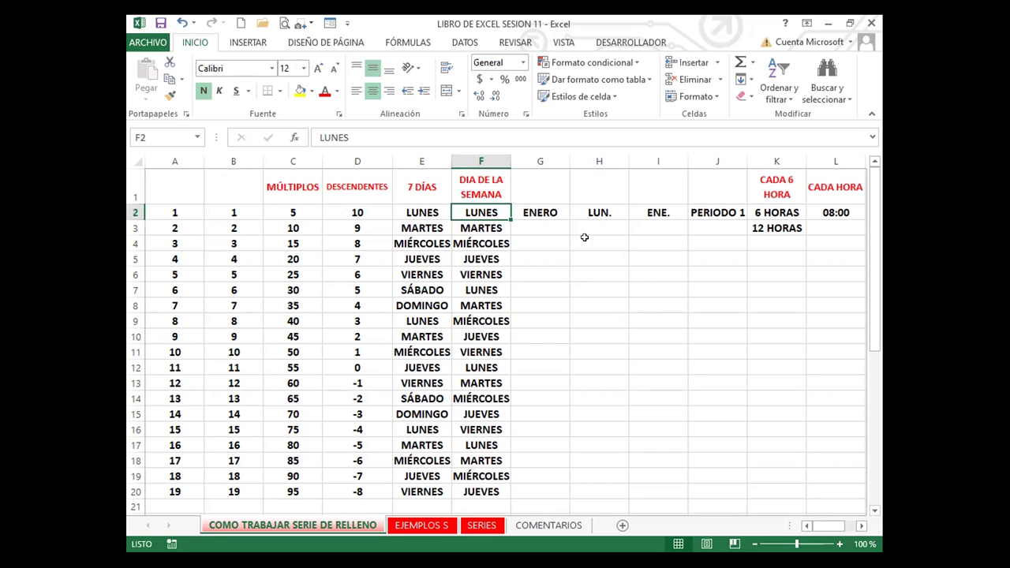
- Auto-fill the months from ENERO in G2 down through G20 and fit column G's width to its contents
click(544, 210)
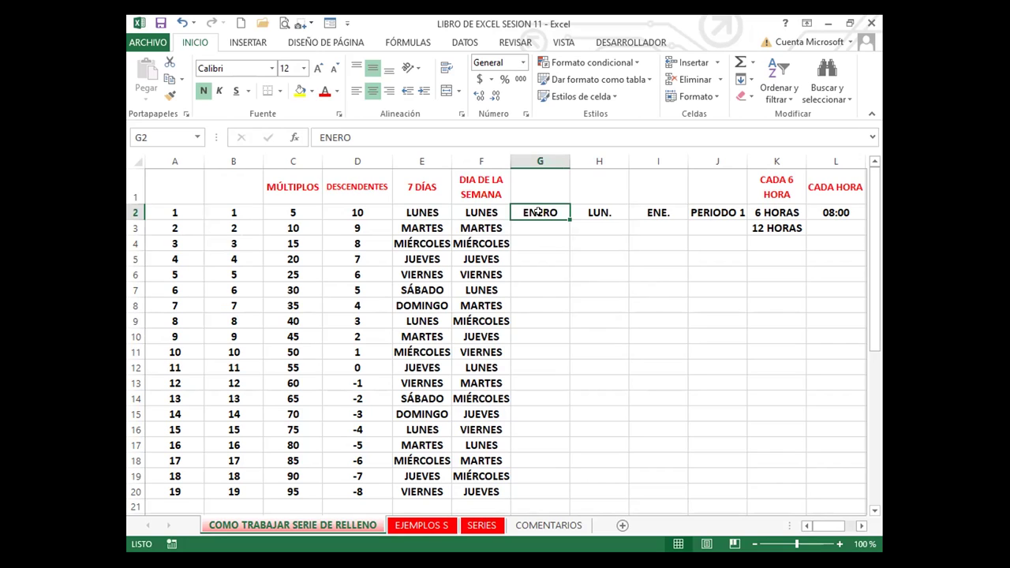
double_click(568, 214)
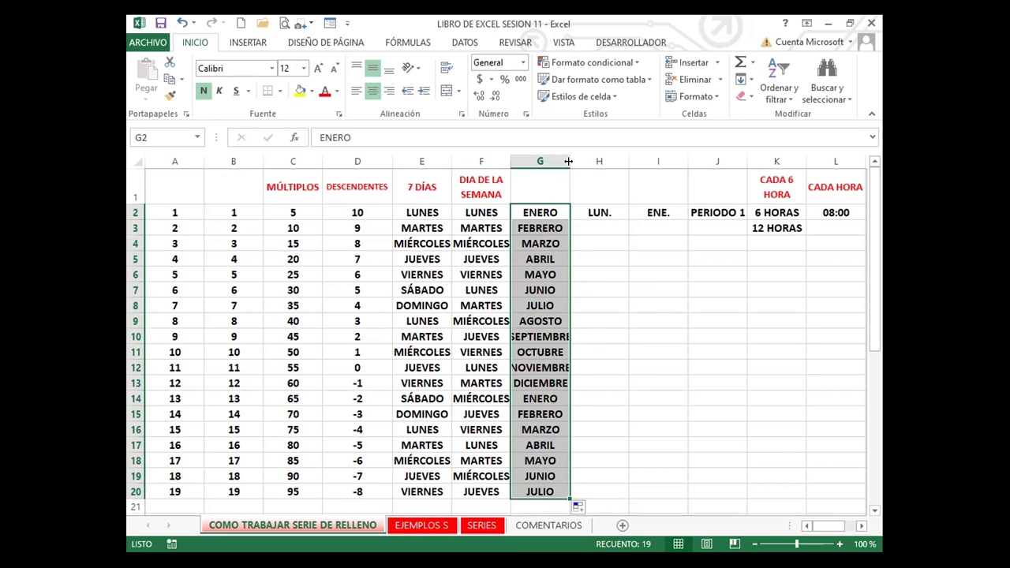
double_click(568, 160)
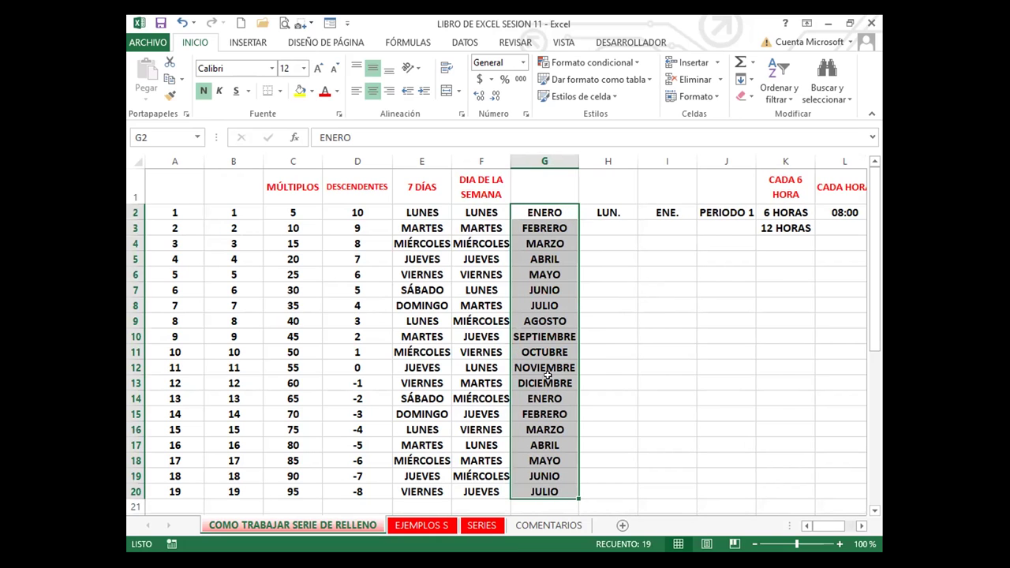
scroll(550, 378, down, 1)
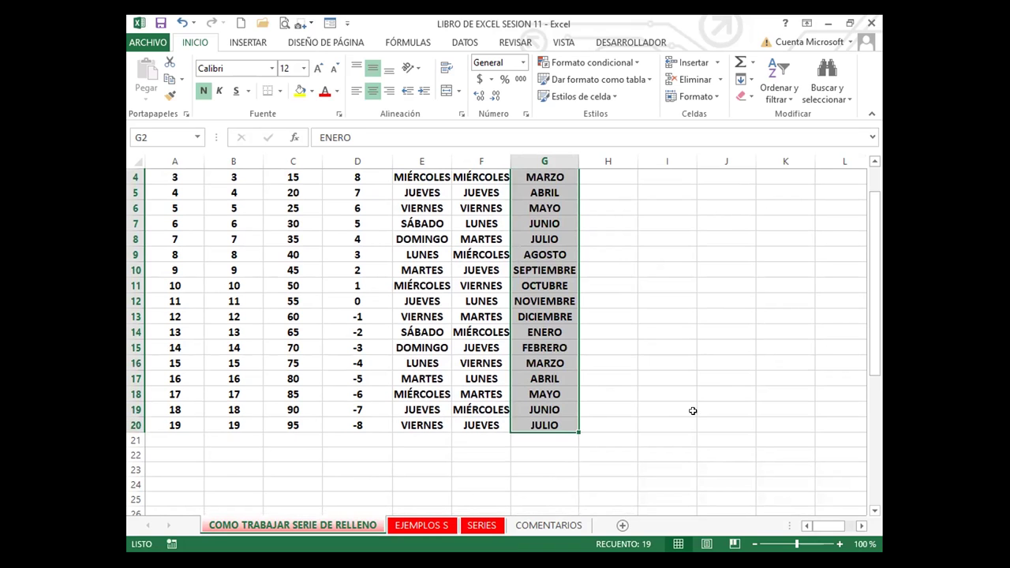
scroll(680, 400, up, 1)
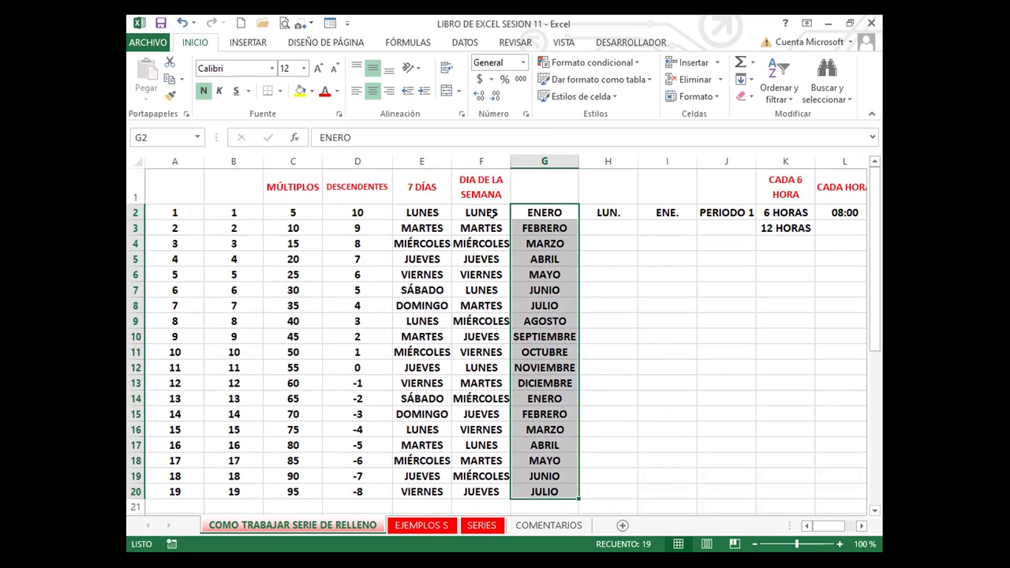
- Auto-fill the abbreviated days from LUN. in H2 and the abbreviated months from ENE. in I2 down through row 20
click(598, 211)
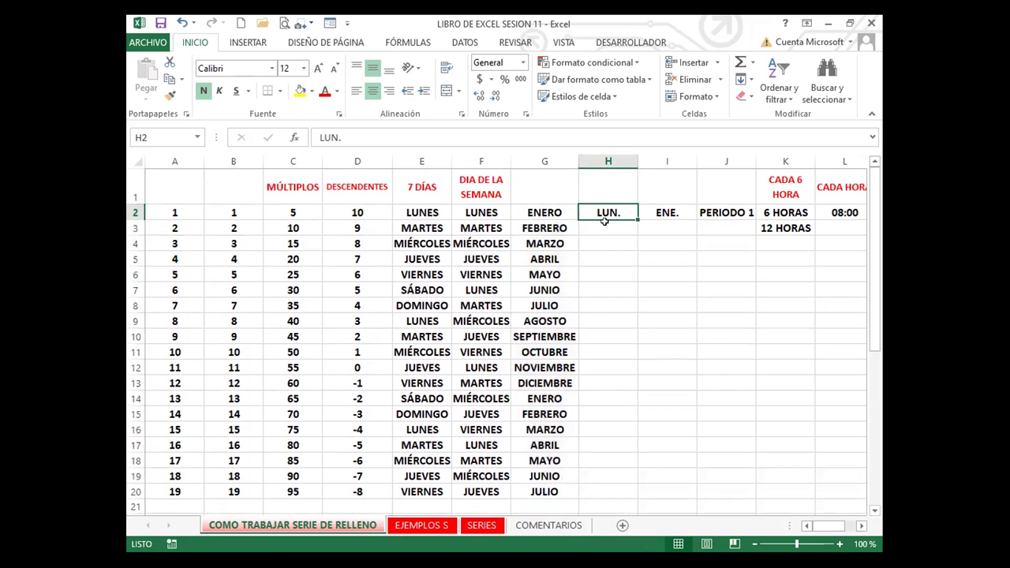
double_click(638, 219)
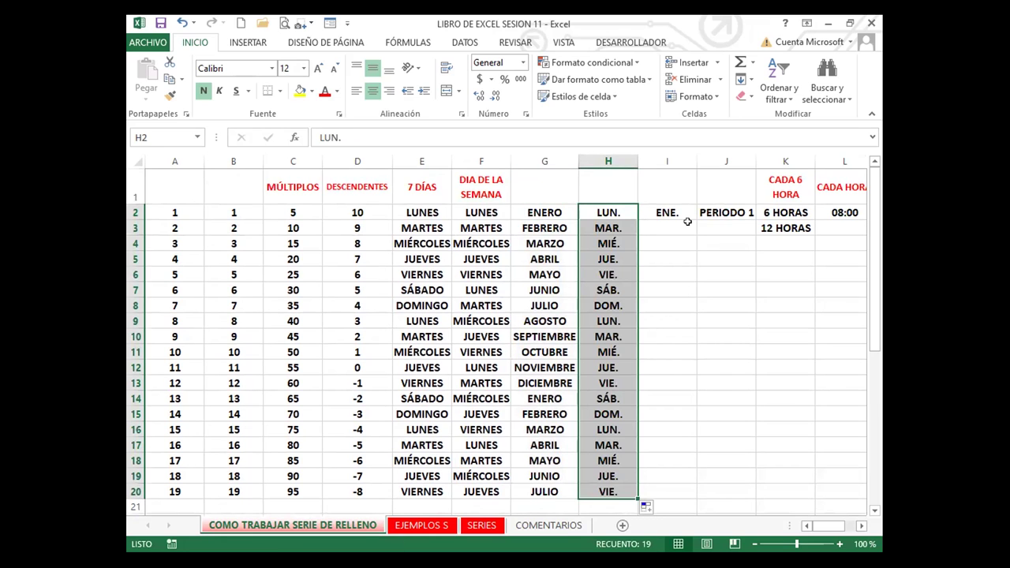
click(677, 212)
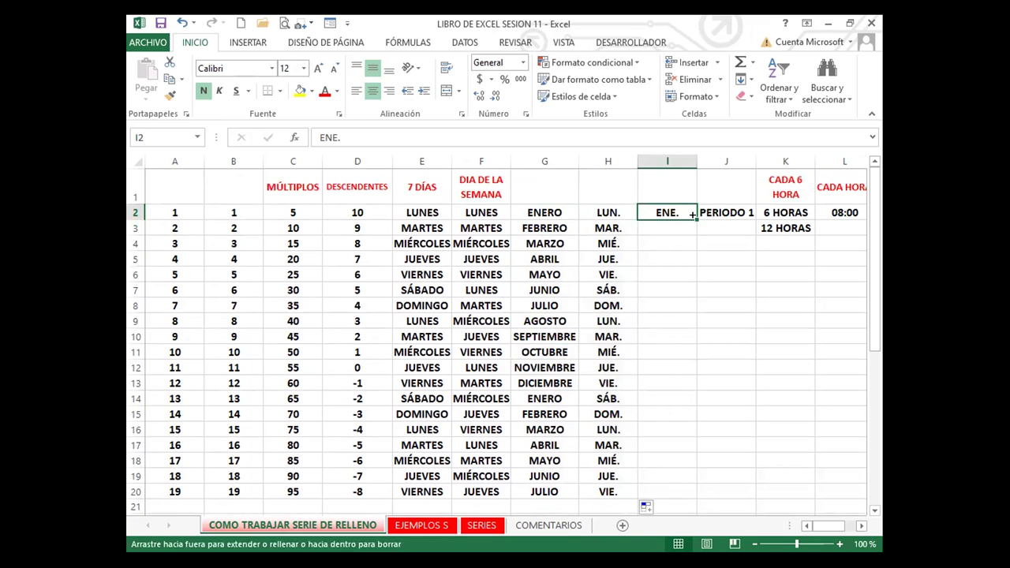
double_click(692, 215)
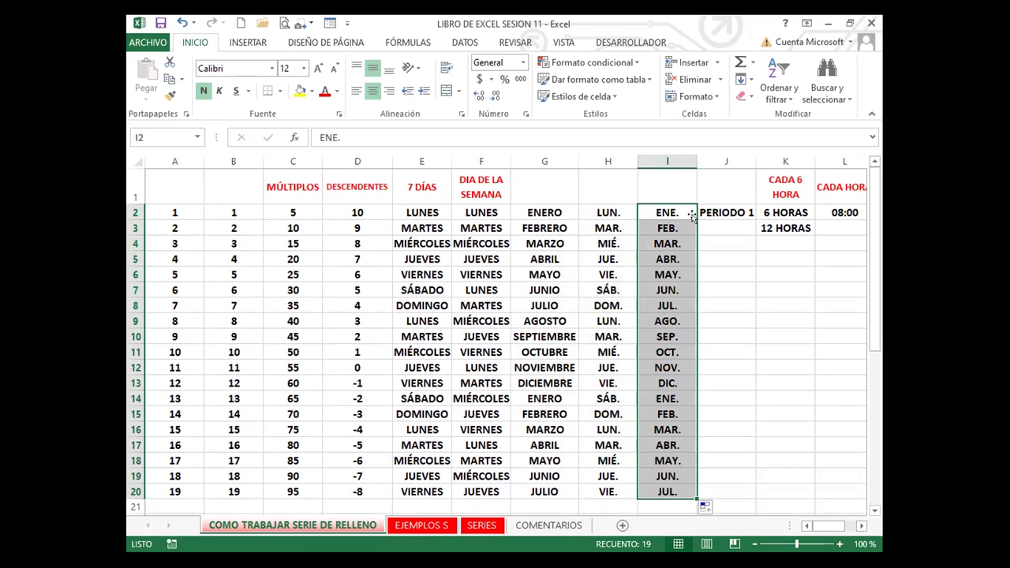
click(614, 230)
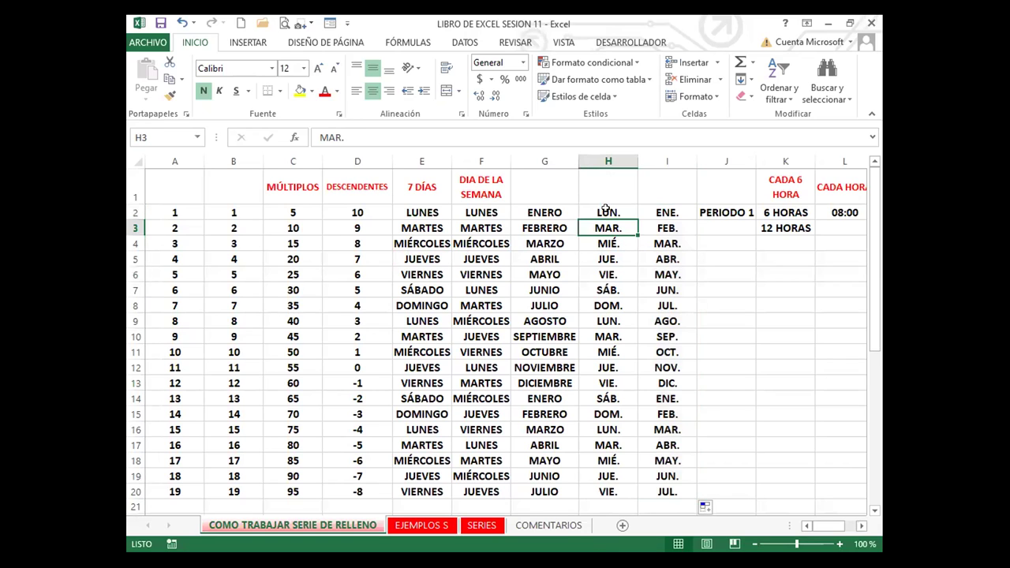
click(604, 209)
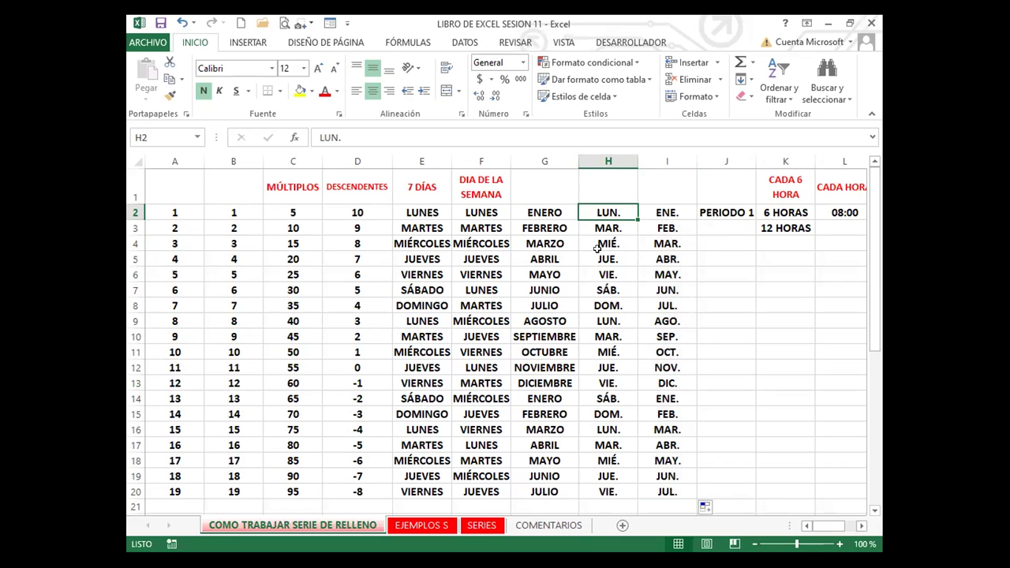
click(663, 213)
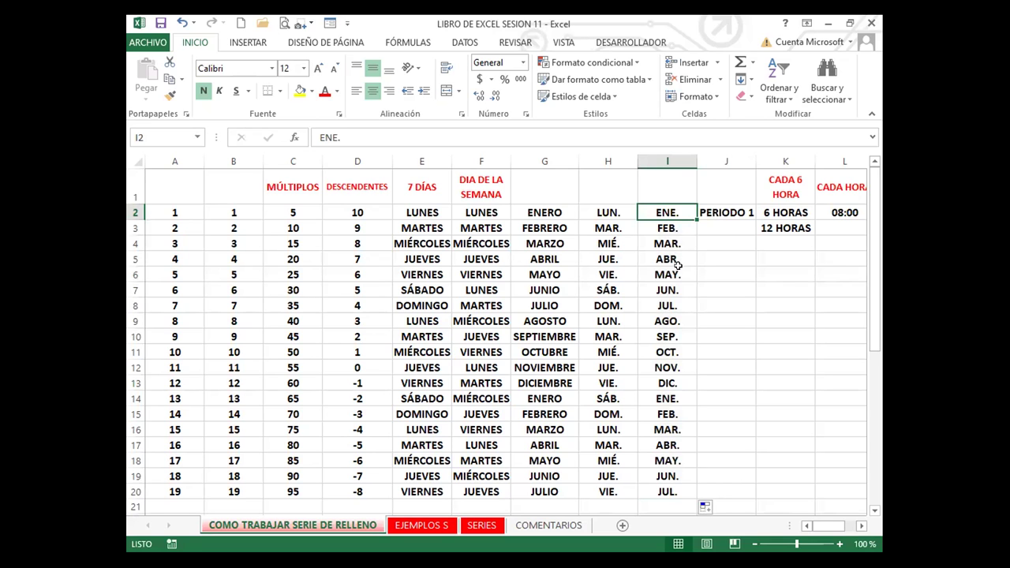
- Fill the numbered series from PERIODO 1 in J2 down through J20 and fit column J's width to its contents
key(Right)
key(Right)
key(Right)
key(Right)
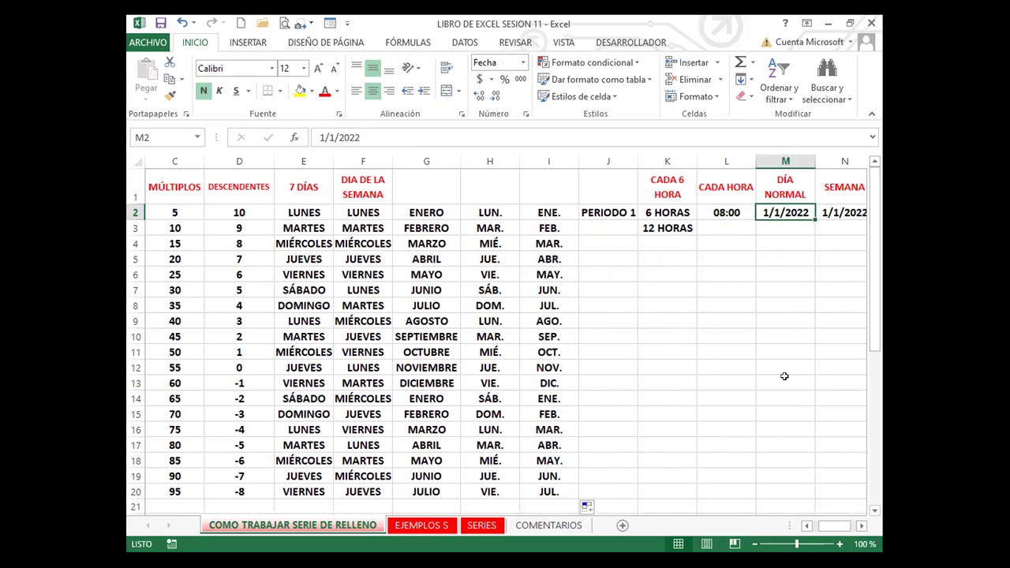
key(Right)
click(533, 209)
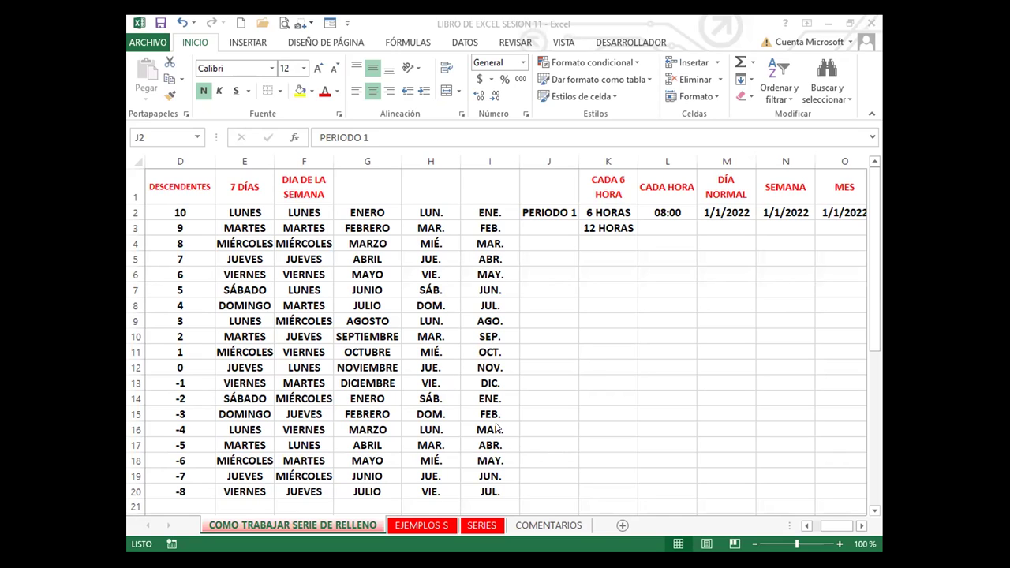
click(543, 218)
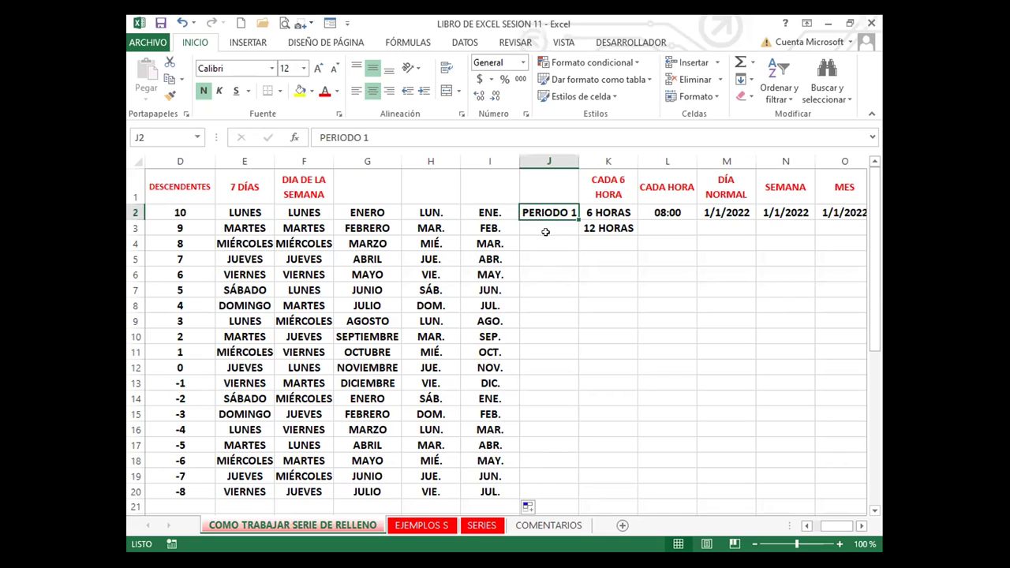
drag(573, 213, 574, 293)
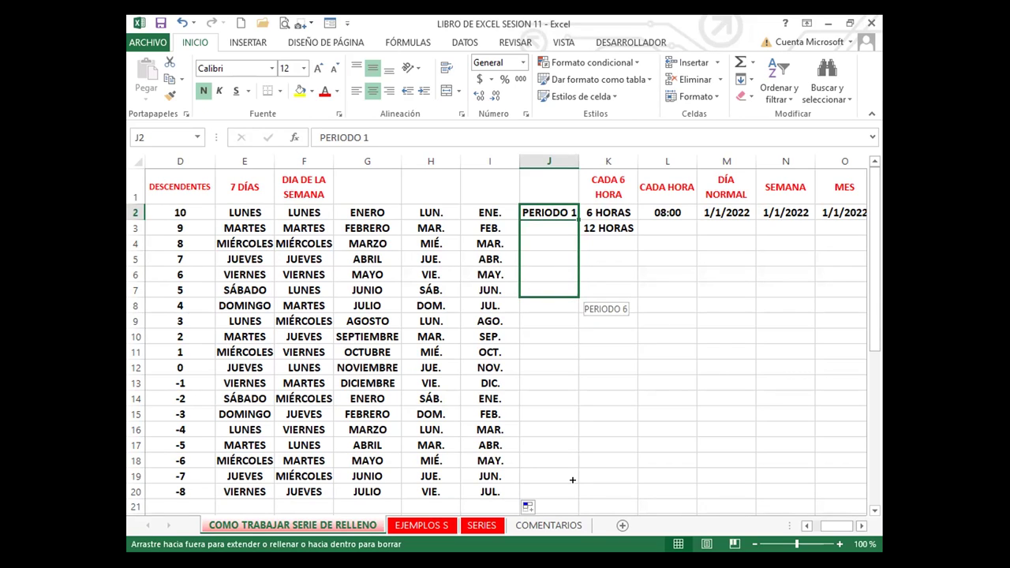
drag(572, 479, 562, 386)
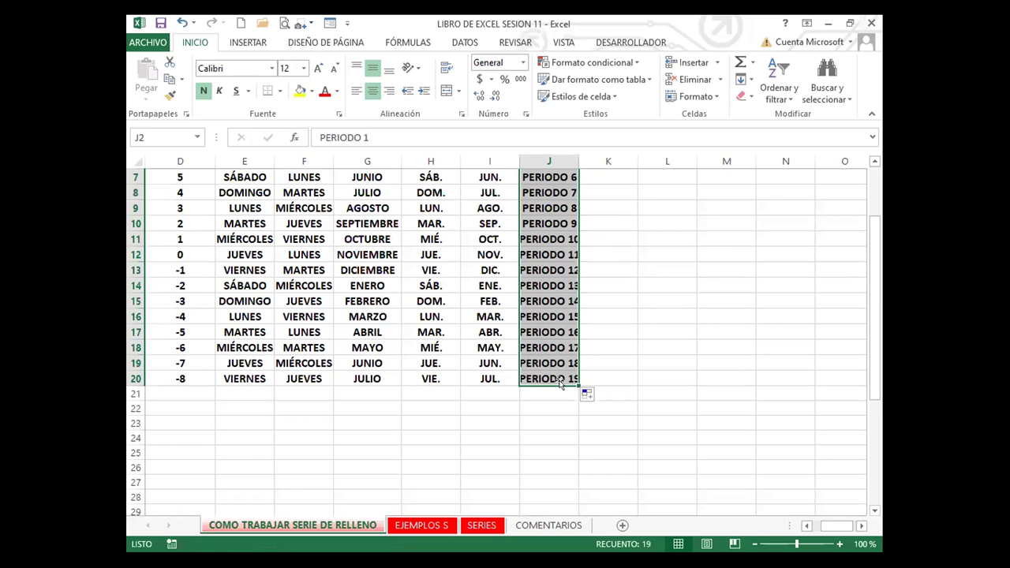
double_click(579, 161)
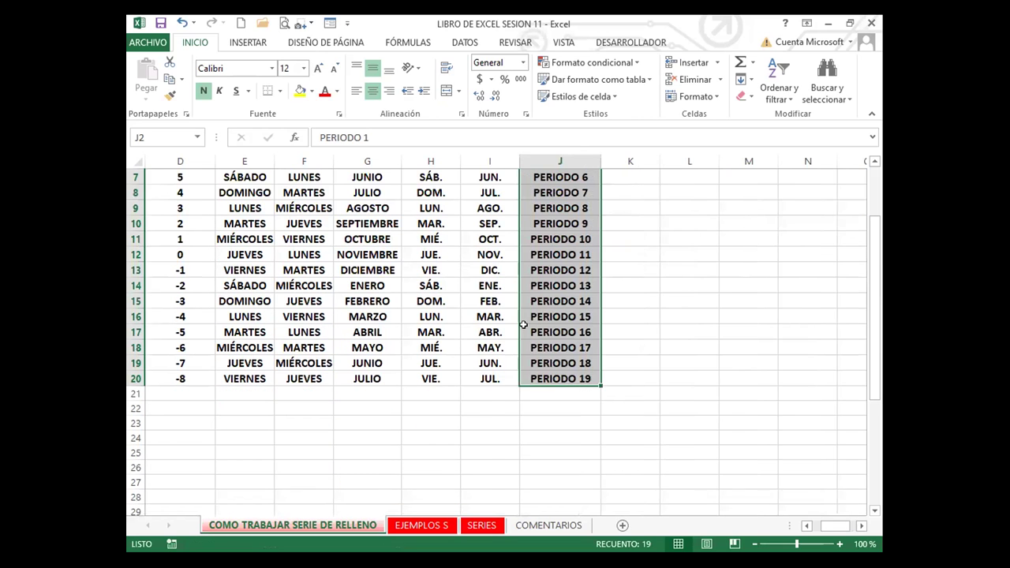
scroll(535, 306, up, 2)
click(536, 304)
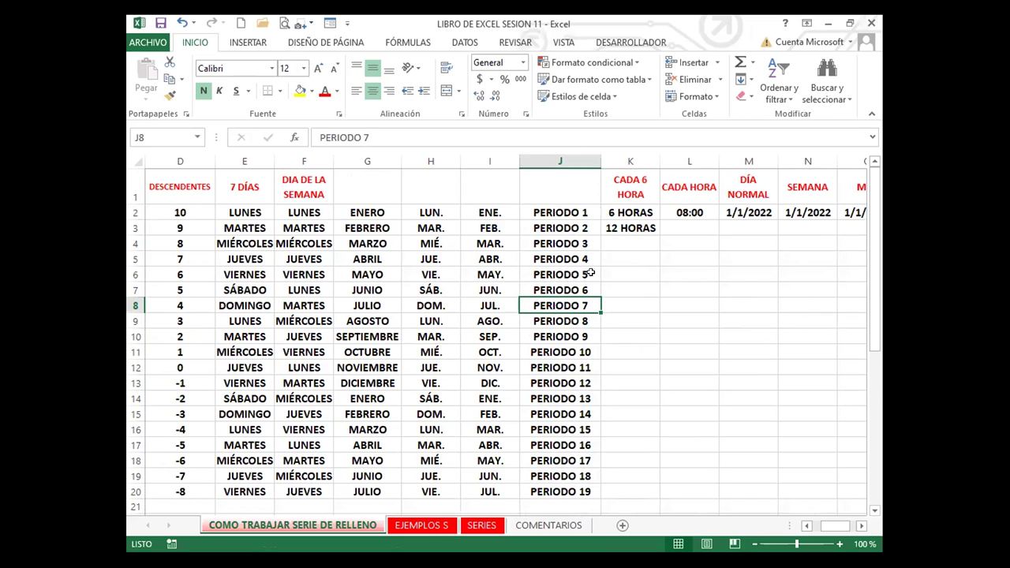
- Auto-fill the CADA 6 HORA column down through K20 in six-hour increments, using 6 HORAS and 12 HORAS in K2:K3 as starting values
click(644, 269)
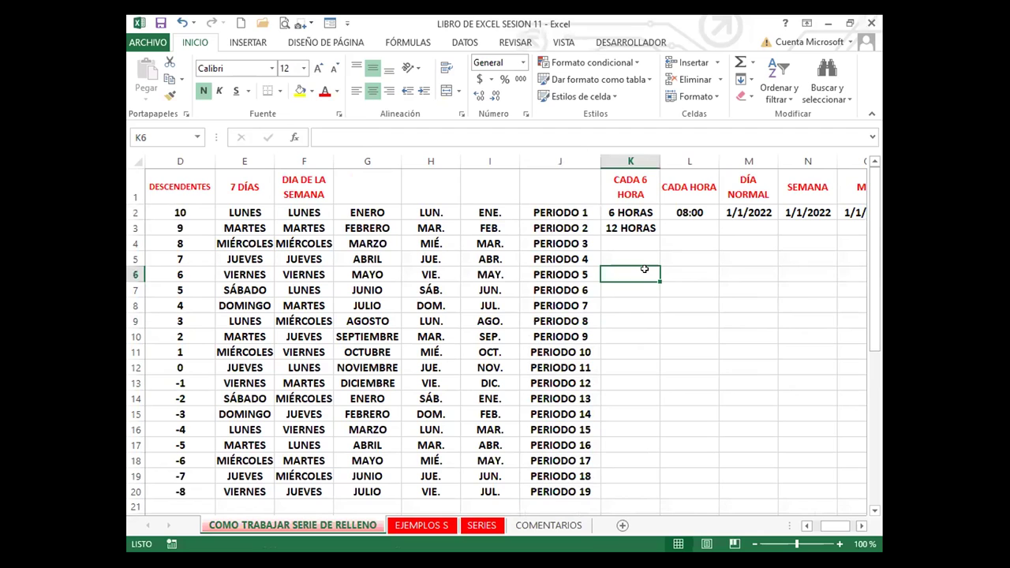
key(Right)
key(Right)
key(Right)
key(Right)
key(Right)
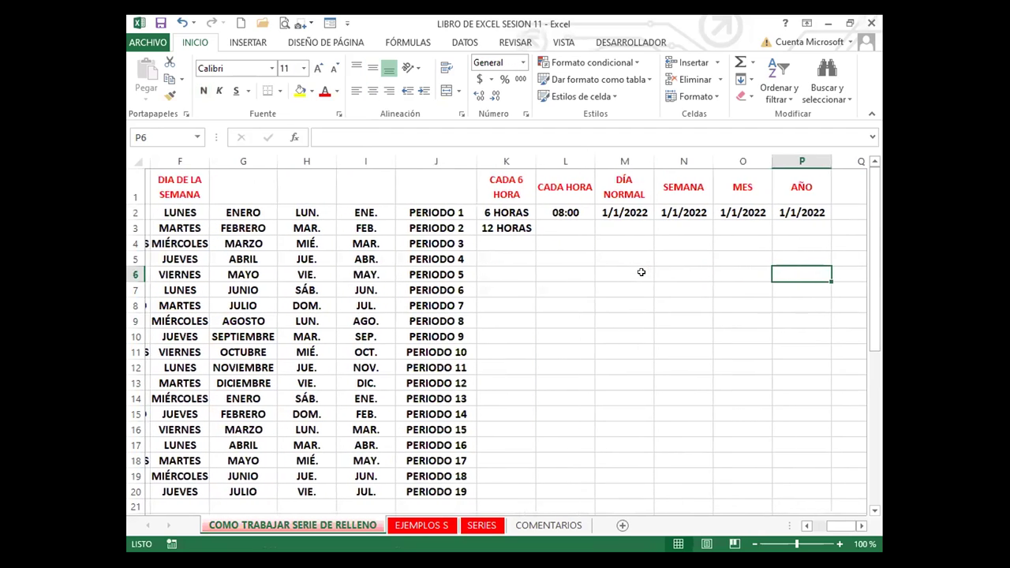
click(501, 209)
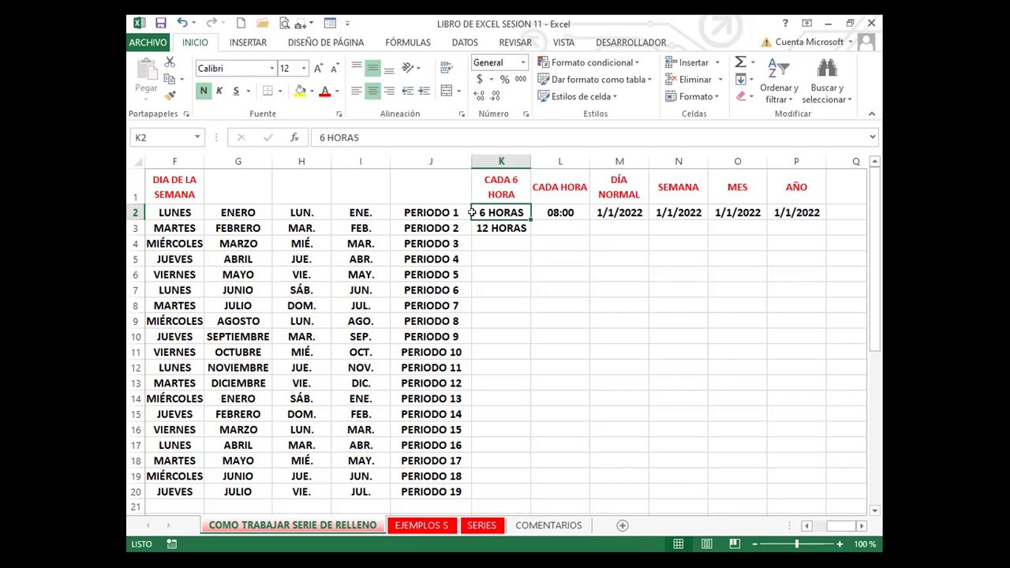
drag(505, 211, 504, 228)
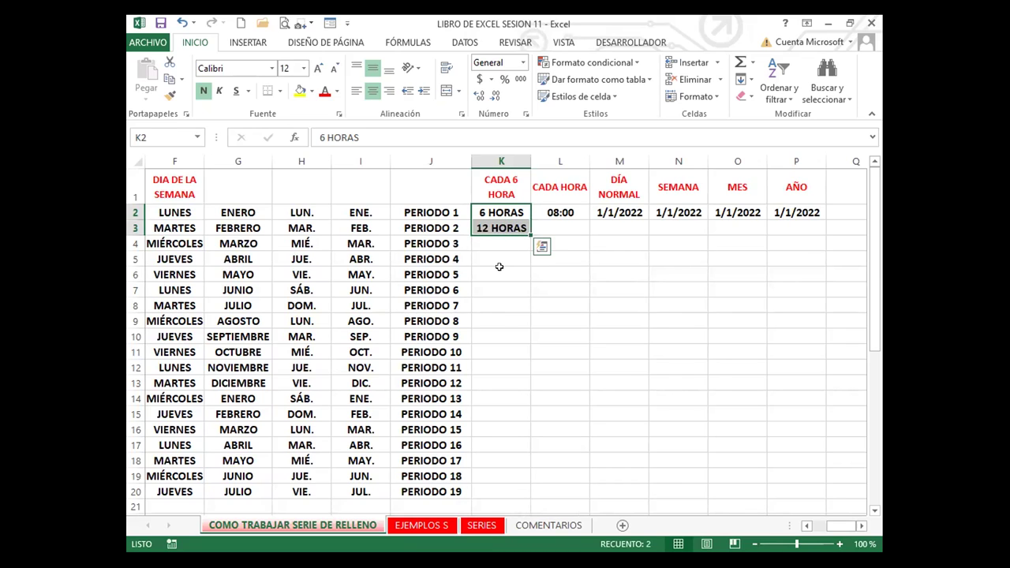
double_click(526, 231)
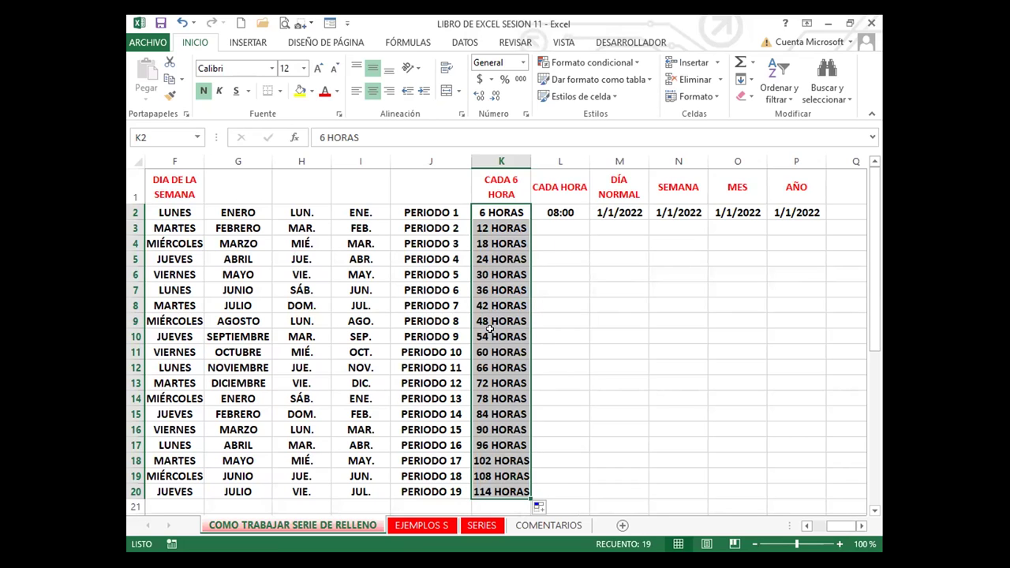
scroll(488, 436, down, 1)
scroll(488, 436, down, 3)
scroll(495, 406, up, 3)
- Auto-fill the CADA HORA column with hourly times from 08:00 in L2 down through L20
click(534, 213)
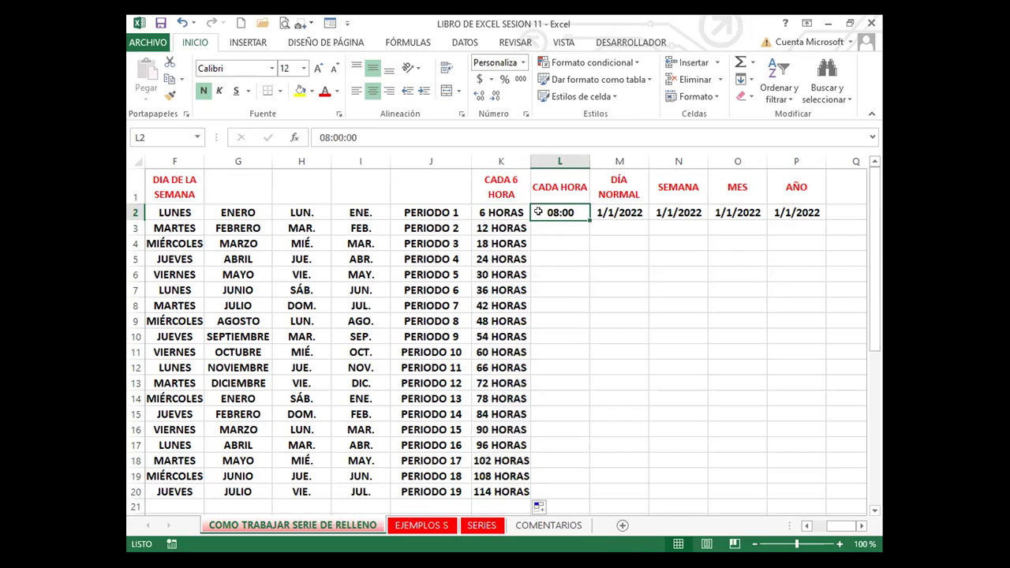
double_click(585, 220)
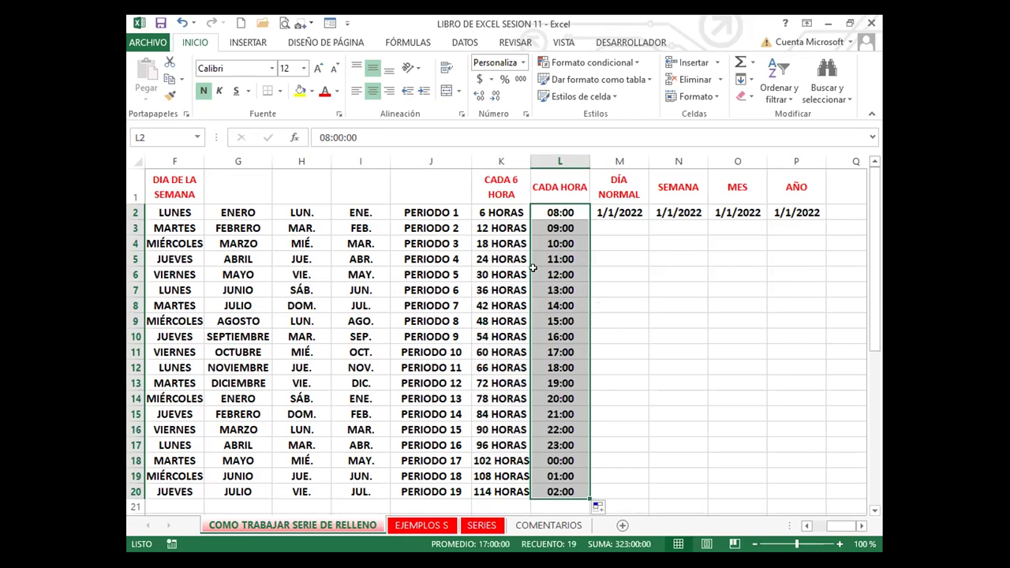
click(561, 226)
click(559, 245)
click(556, 269)
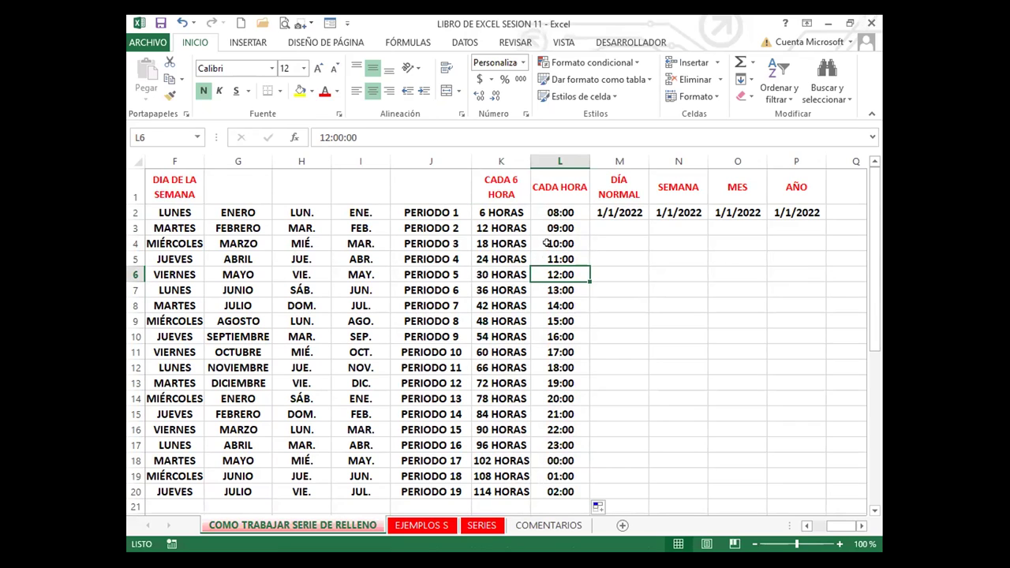
- Auto-fill the DÍA NORMAL column with consecutive daily dates from 1/1/2022 in M2 down through M20
click(571, 210)
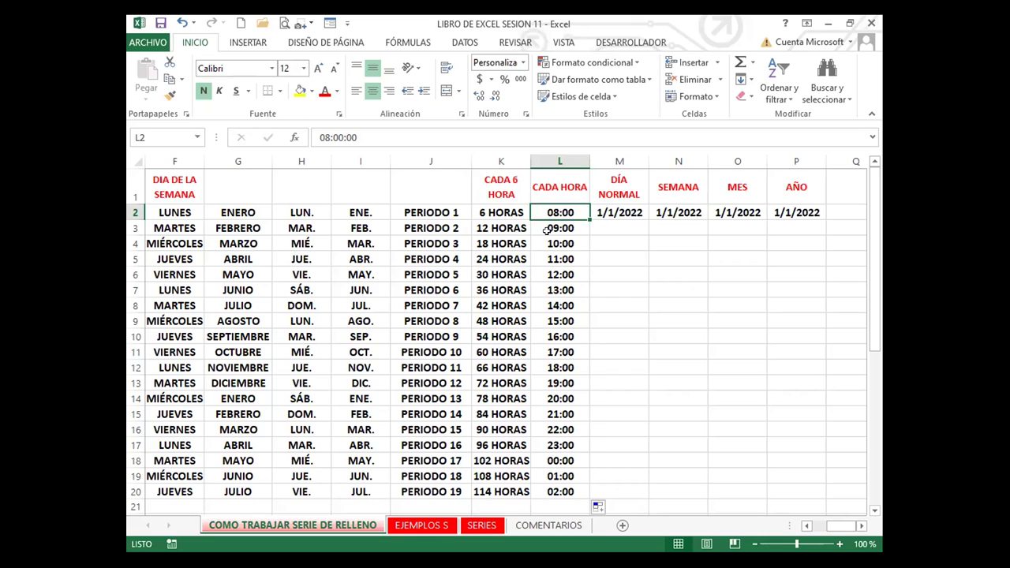
click(612, 212)
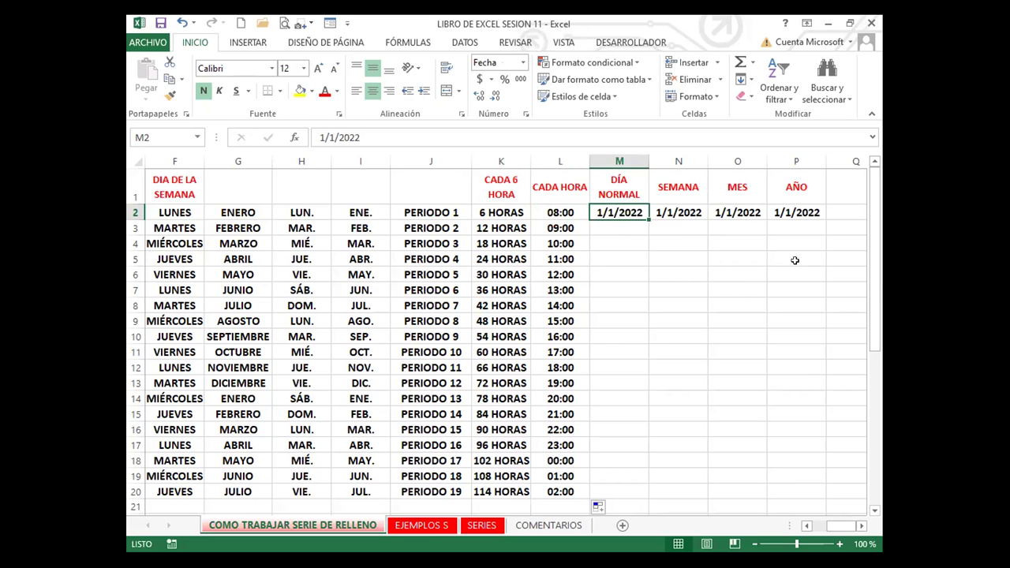
key(Right)
key(Right)
key(Right)
key(Right)
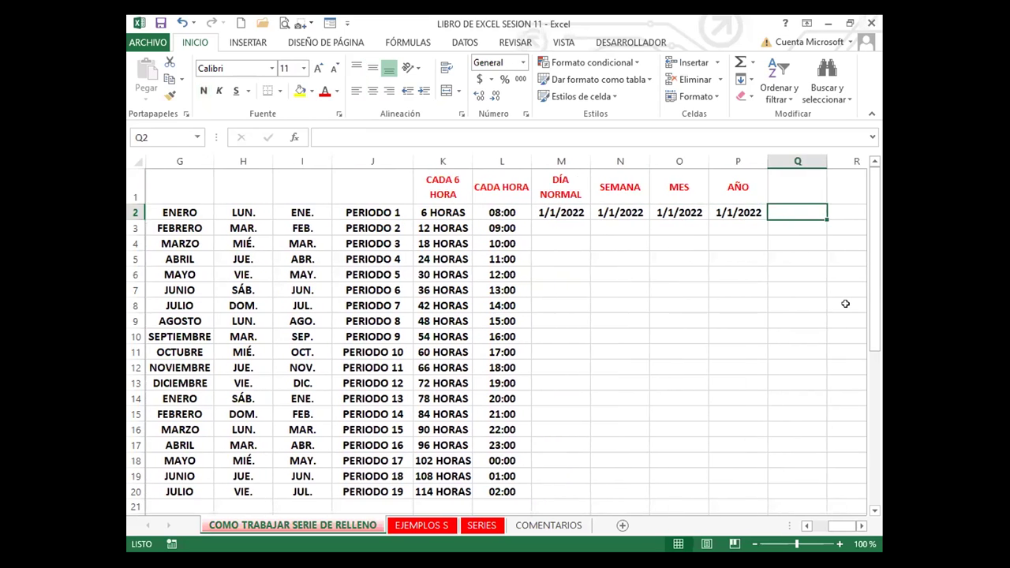
key(Right)
click(492, 212)
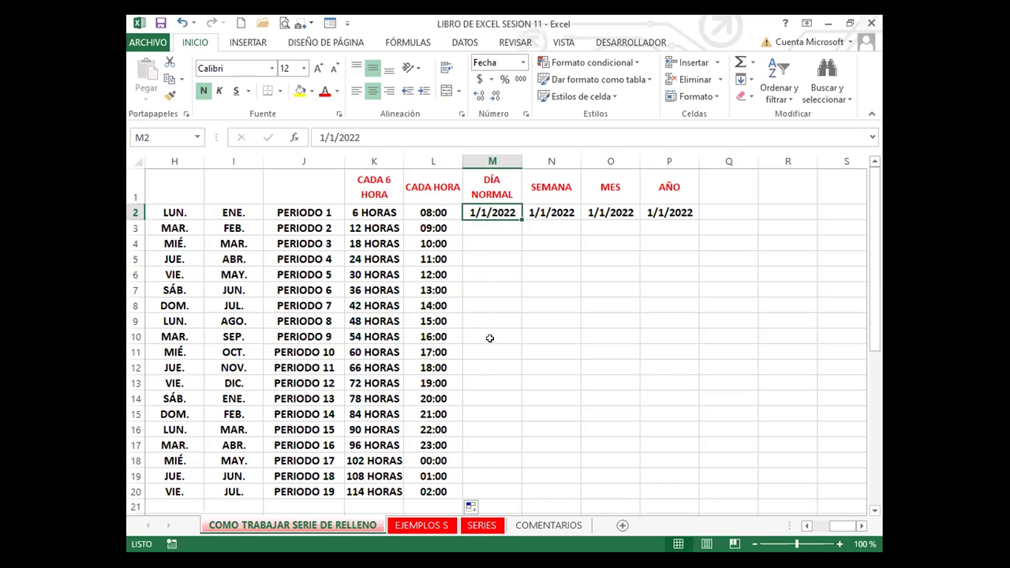
double_click(518, 217)
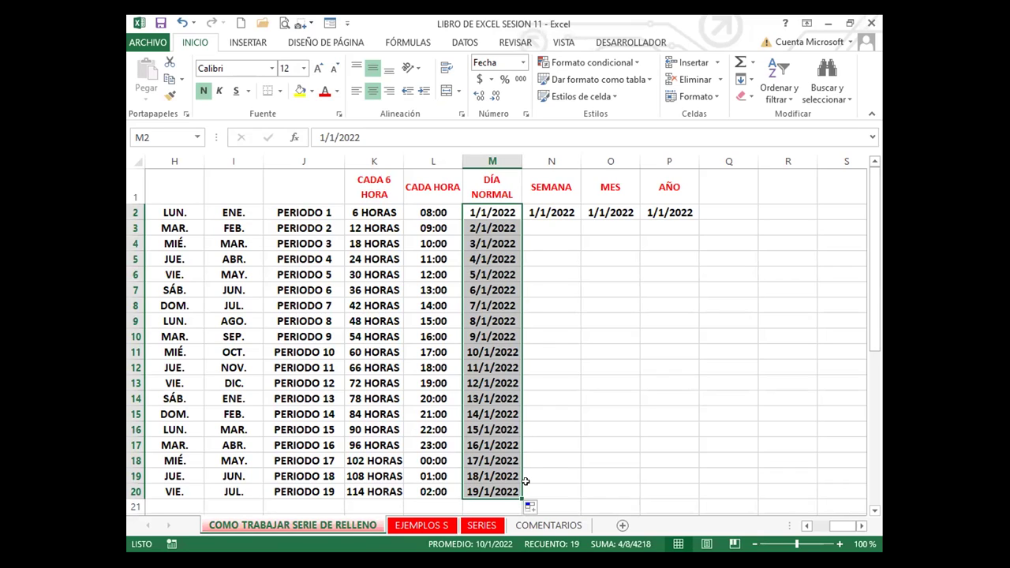
- Collapse the ribbon and fill the SEMANA column with weekday-only dates from 1/1/2022 in N2 down through N20
click(549, 212)
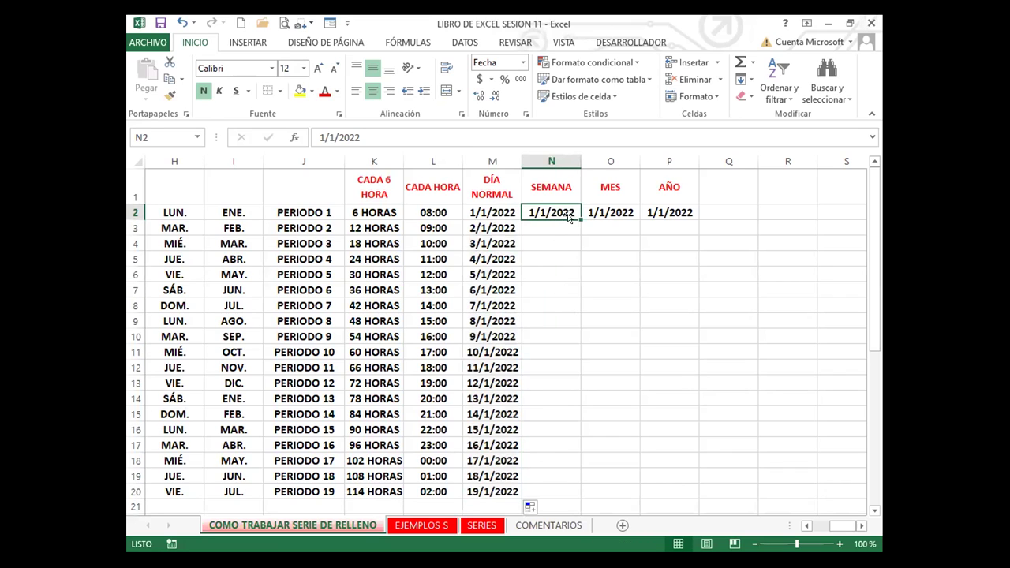
drag(581, 220, 566, 426)
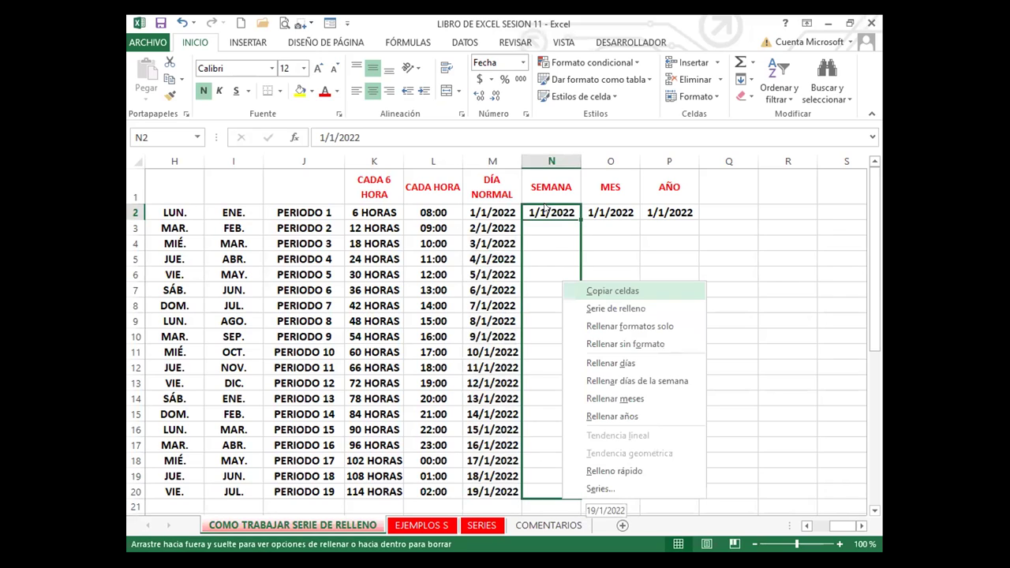
key(Escape)
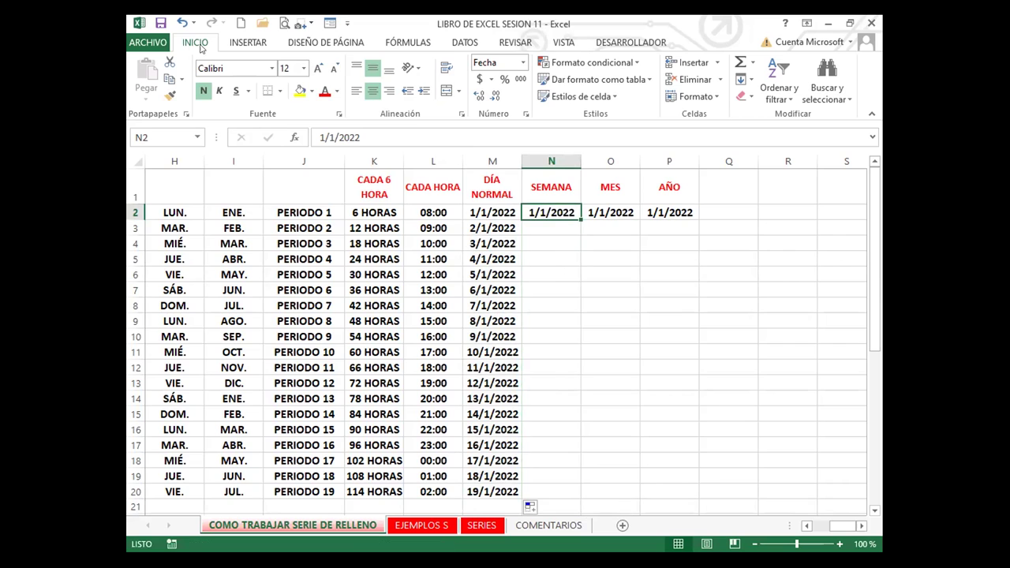
double_click(191, 43)
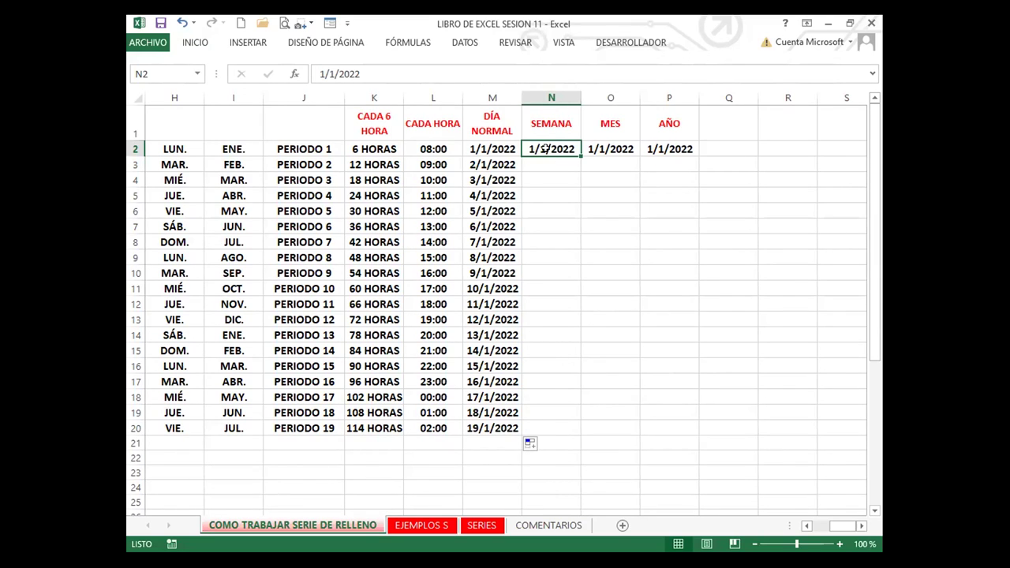
drag(578, 152, 564, 434)
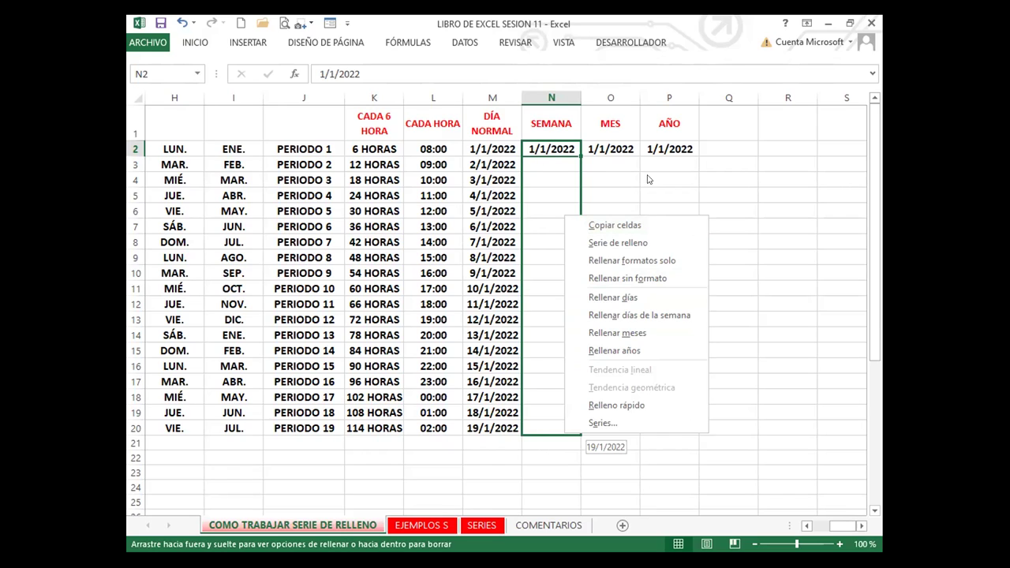
click(661, 316)
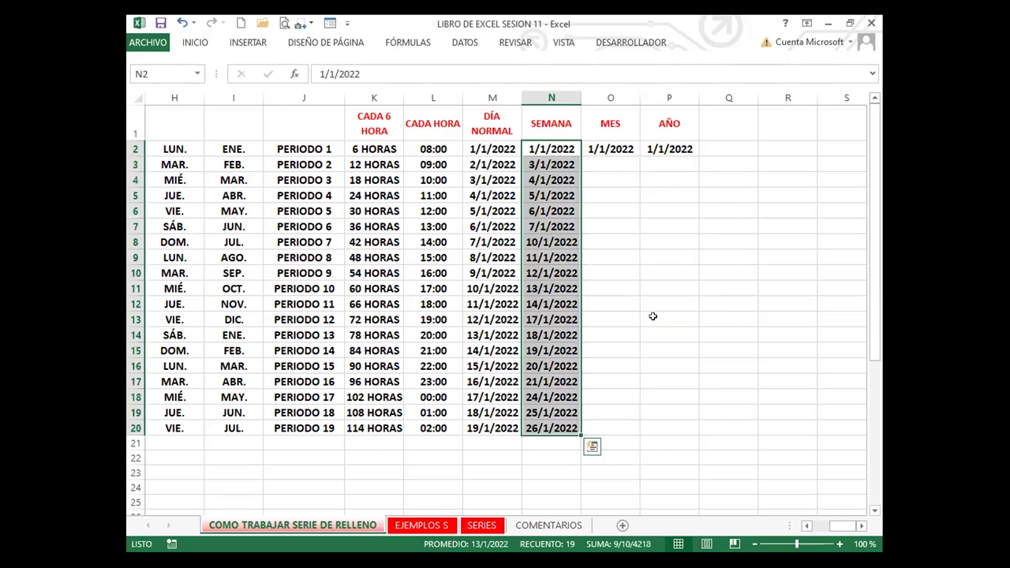
- Check the dates in the SEMANA column one by one from N2 down to N12
click(555, 146)
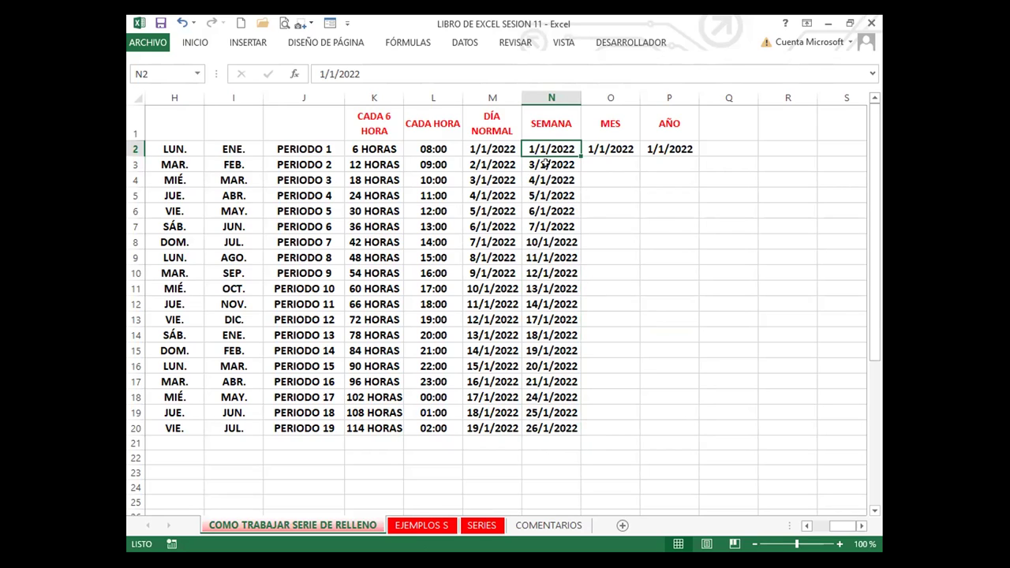
click(546, 160)
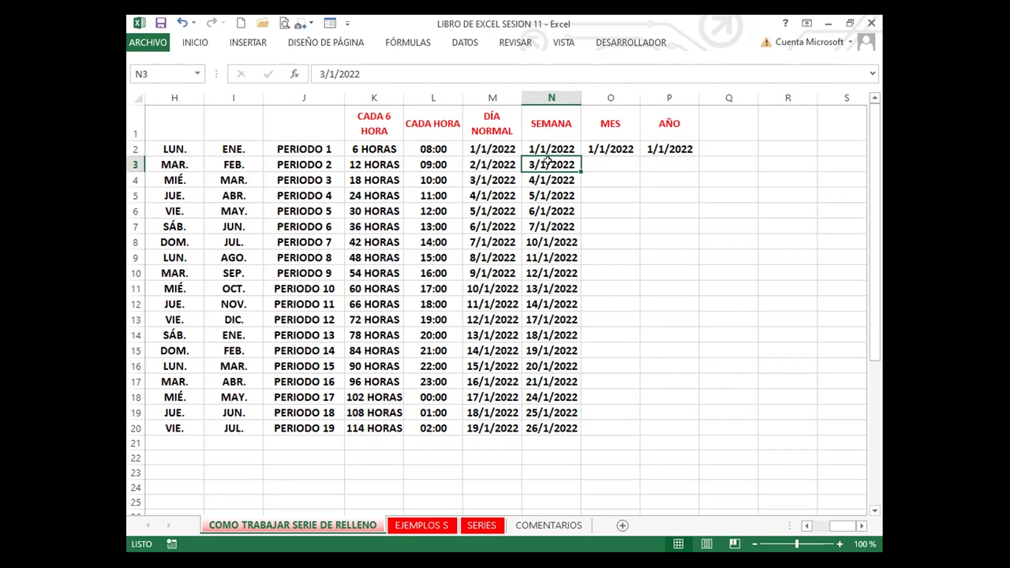
click(540, 180)
click(535, 194)
click(534, 210)
click(542, 224)
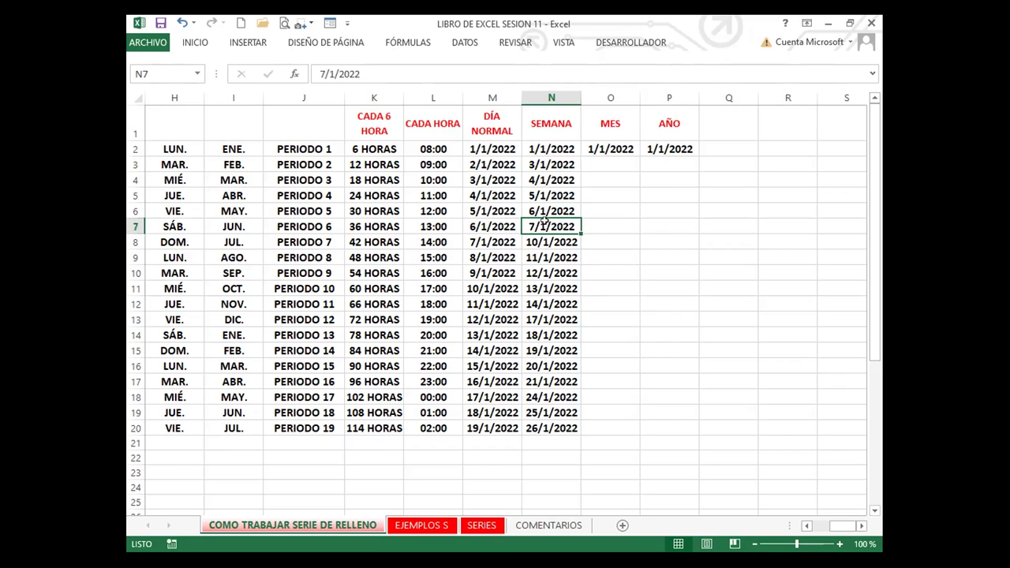
click(543, 239)
click(541, 255)
click(538, 269)
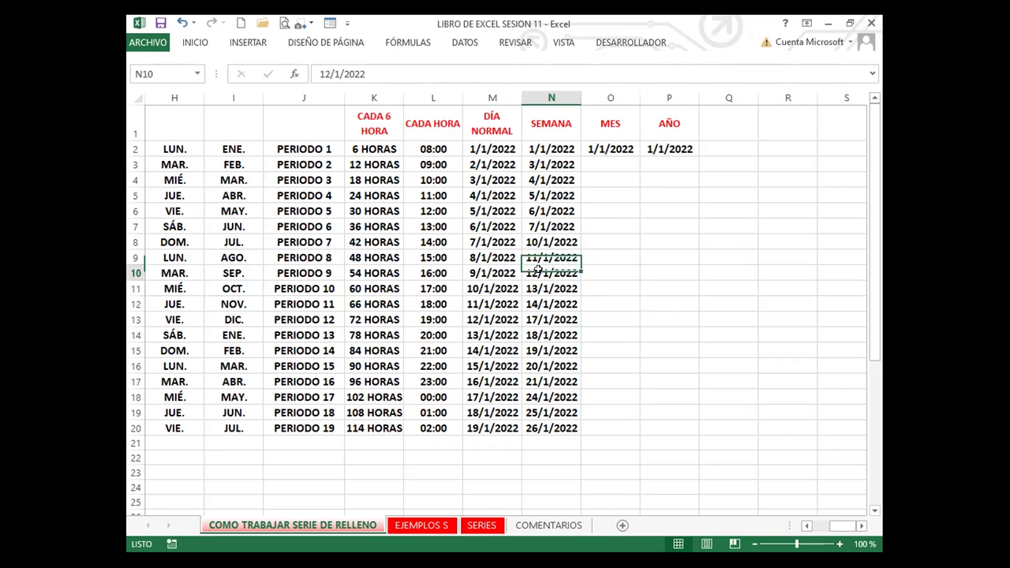
click(537, 290)
click(537, 305)
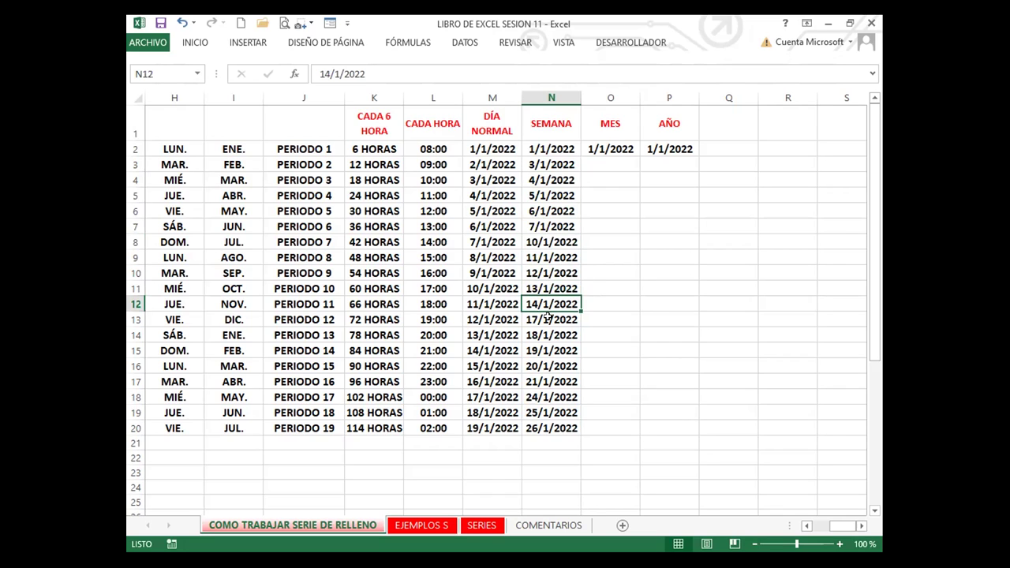
- Review the whole SEMANA series in N2:N20, paying attention to how the first week's dates in N2:N8 progress
drag(548, 149, 542, 427)
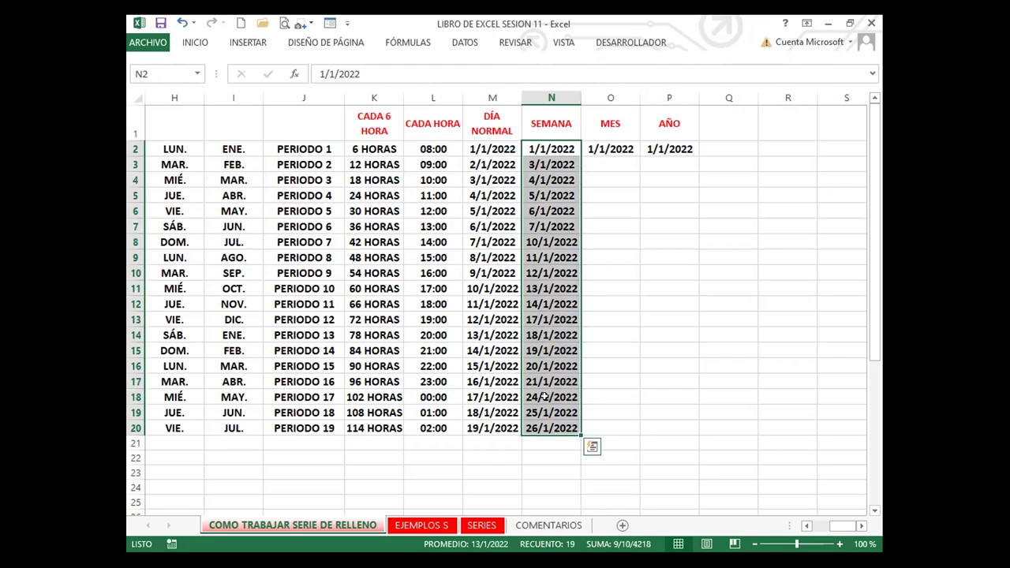
click(556, 146)
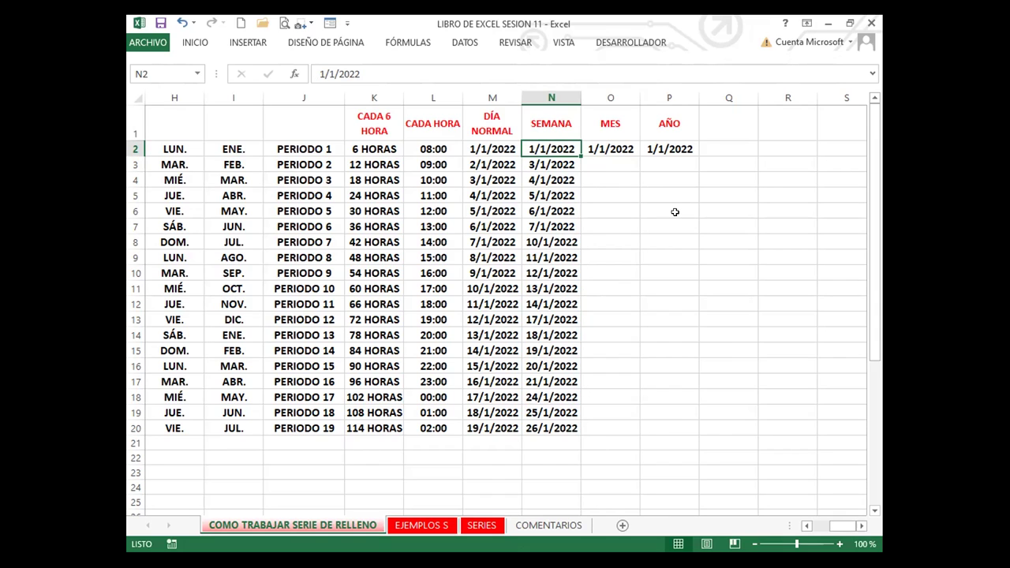
drag(546, 150, 550, 420)
click(552, 289)
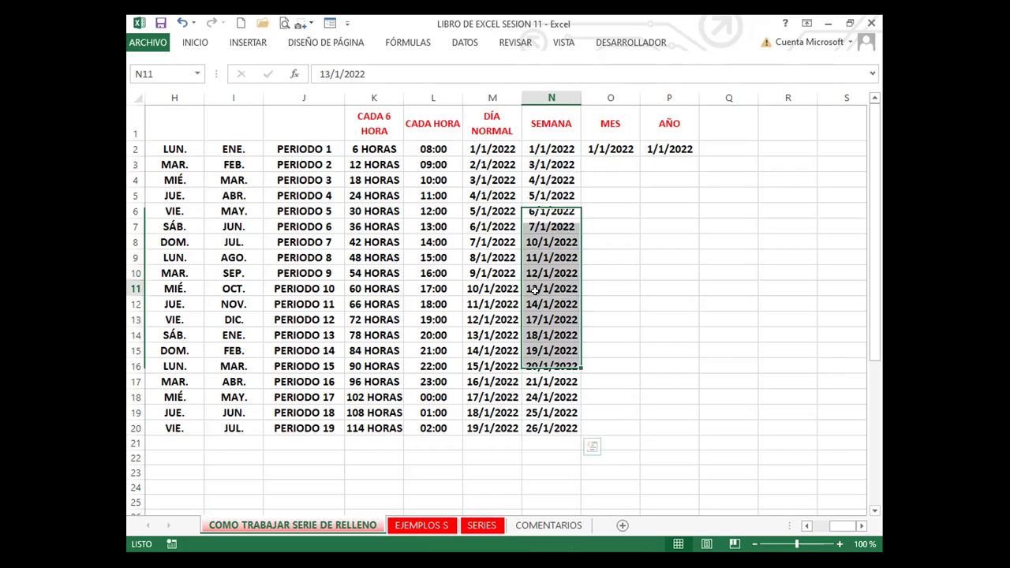
drag(543, 147, 546, 211)
click(545, 257)
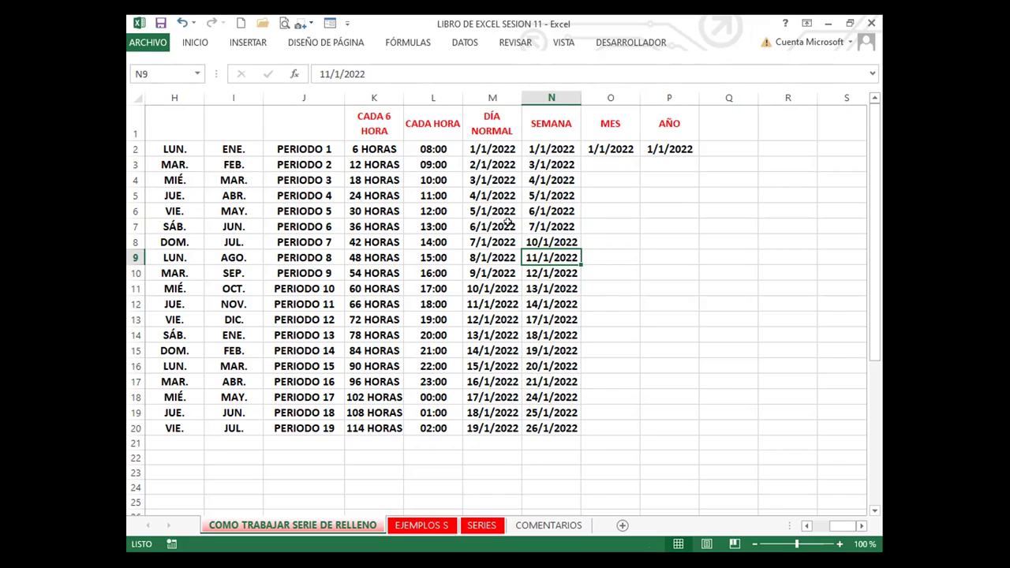
drag(549, 150, 550, 243)
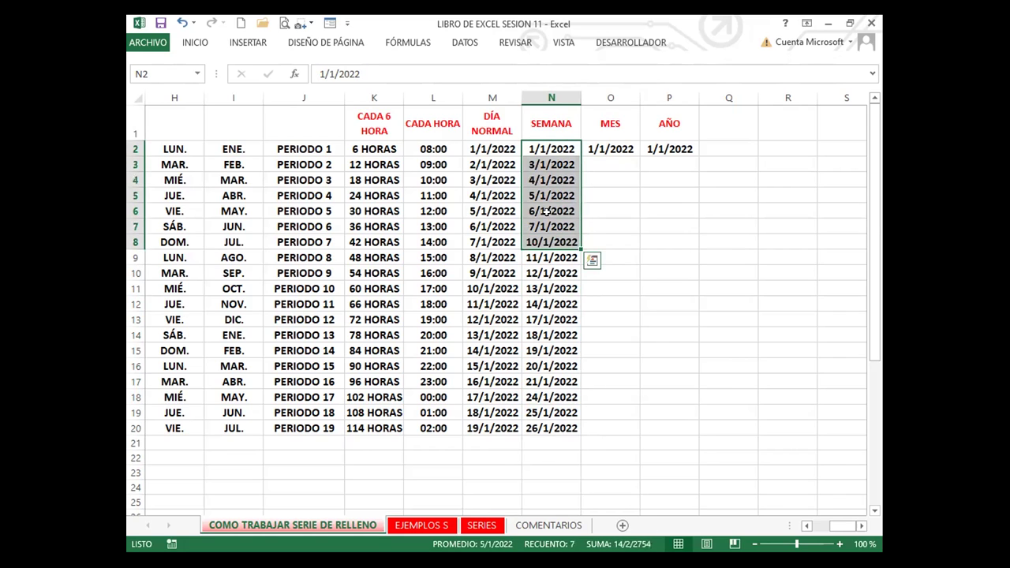
click(546, 211)
click(549, 155)
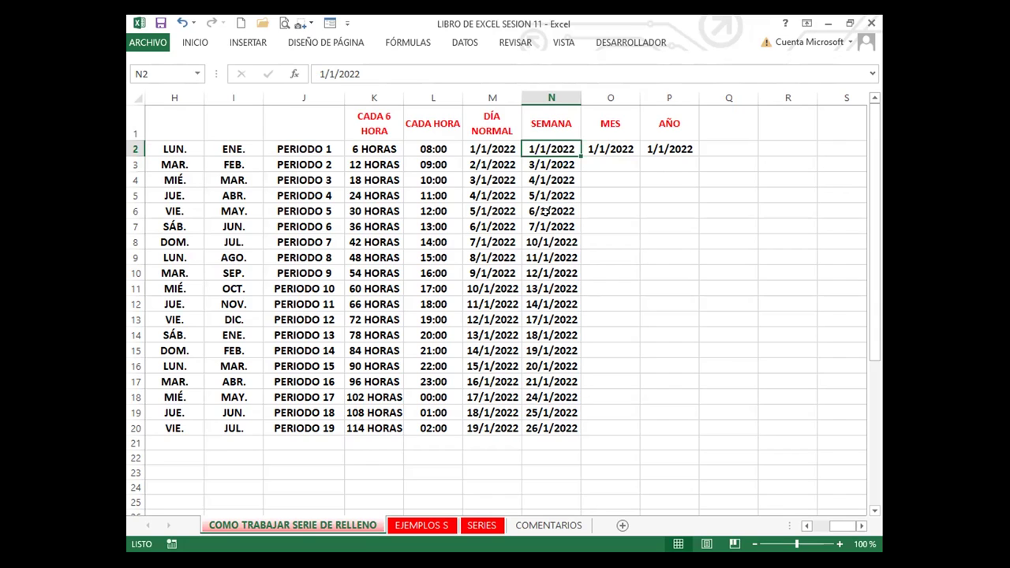
click(545, 211)
drag(539, 150, 538, 414)
click(532, 304)
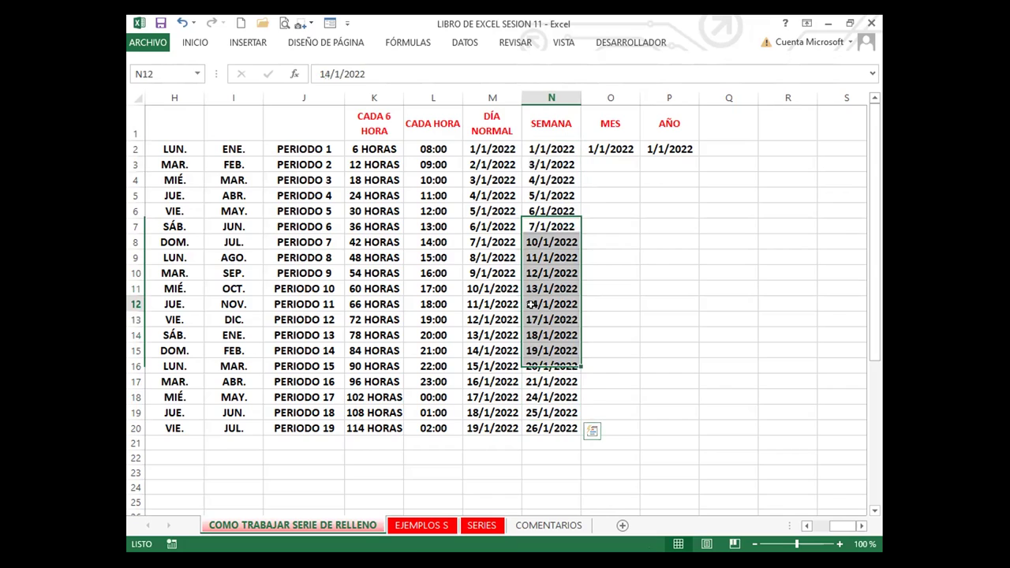
click(549, 149)
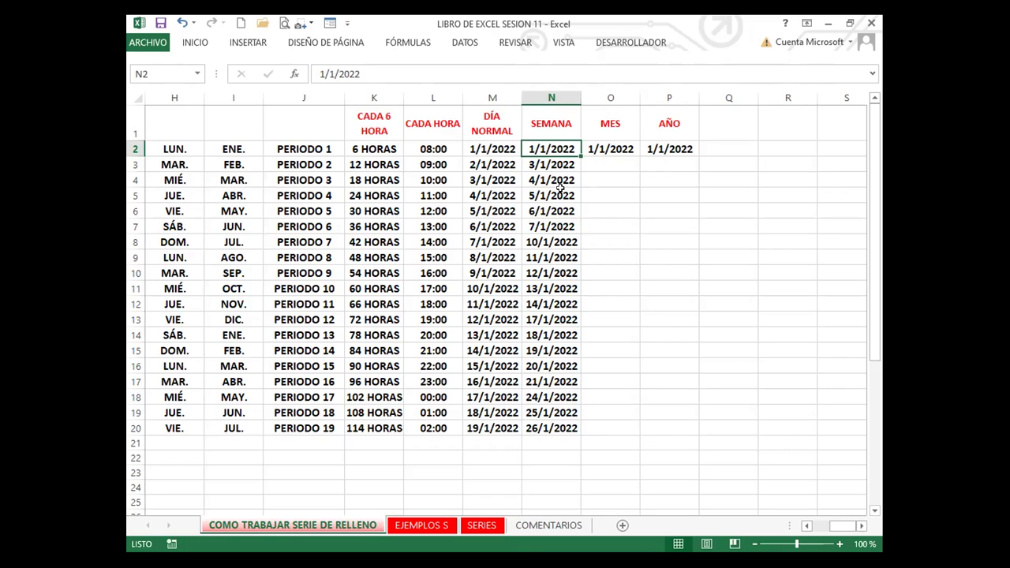
- Fill the MES column with dates advancing by month from 1/1/2022 in O2 down through O20
click(616, 149)
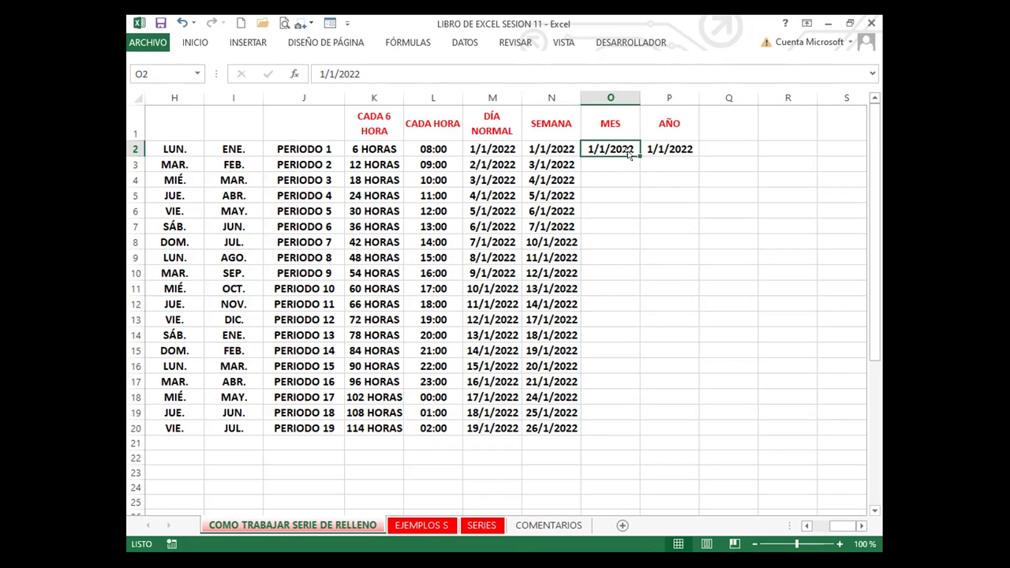
drag(639, 152, 629, 444)
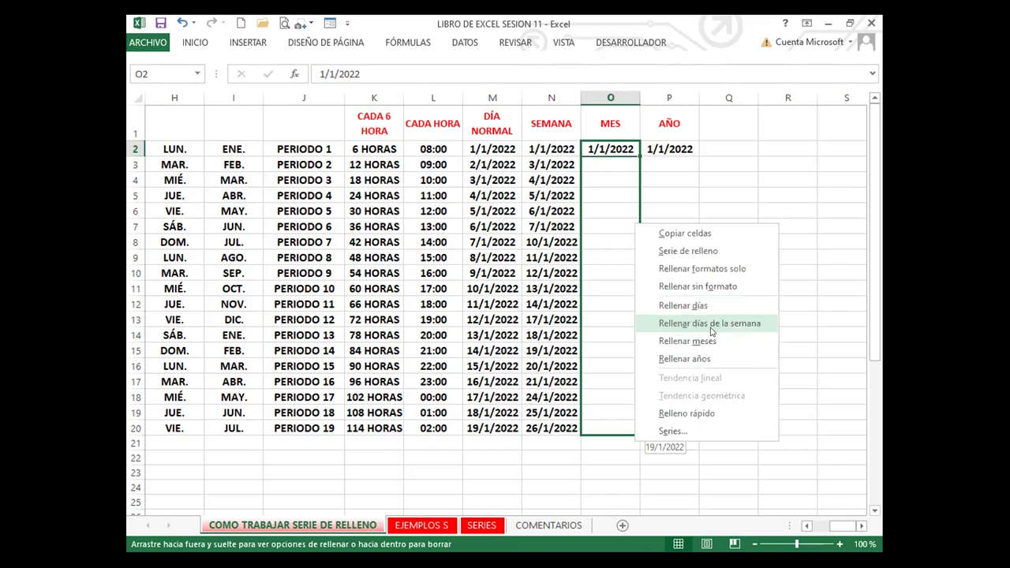
click(684, 341)
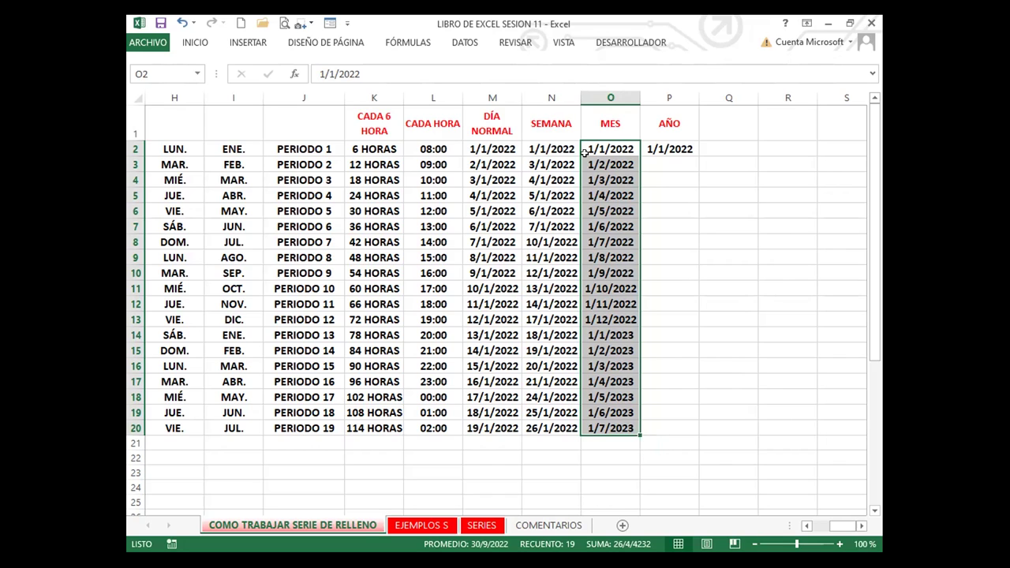
- Fill the AÑO column with dates advancing by year from 1/1/2022 in P2 down through P20
drag(673, 144, 677, 433)
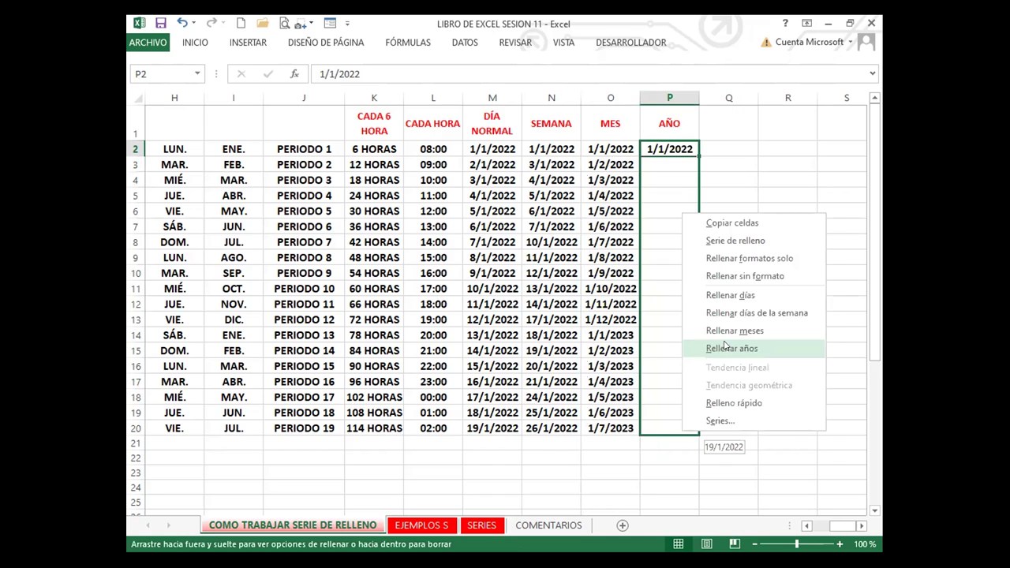
click(725, 349)
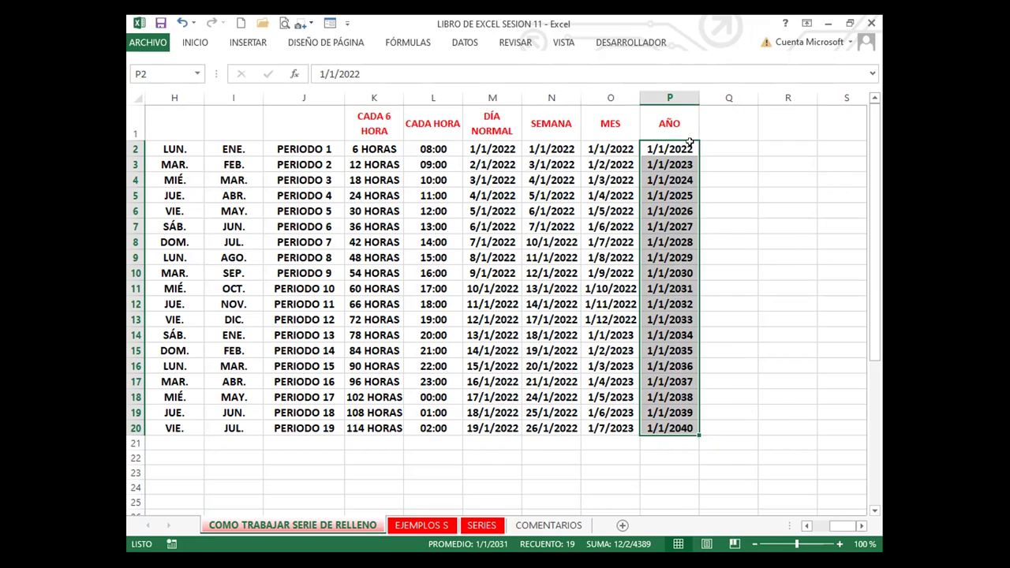
click(689, 146)
click(688, 161)
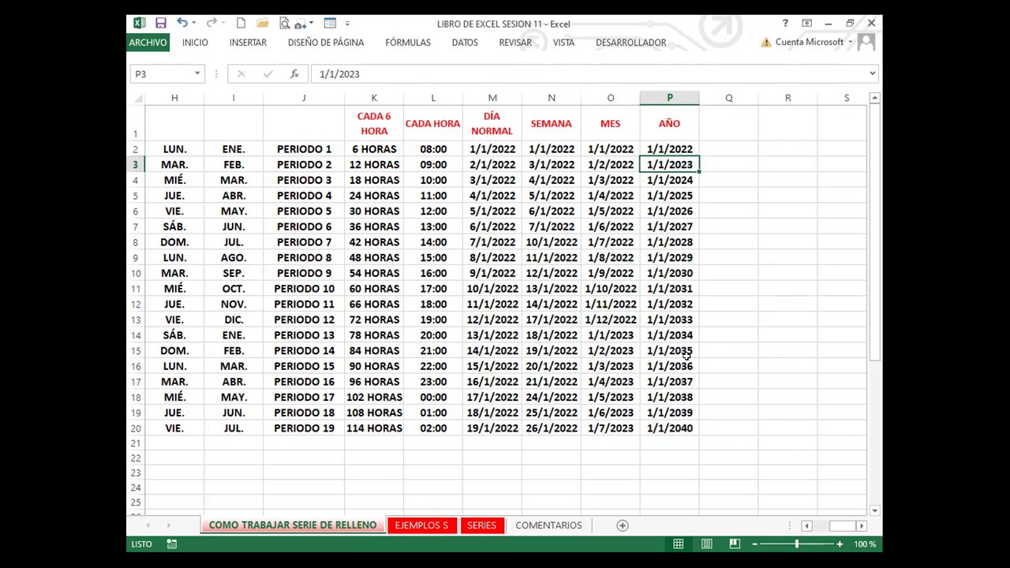
click(680, 427)
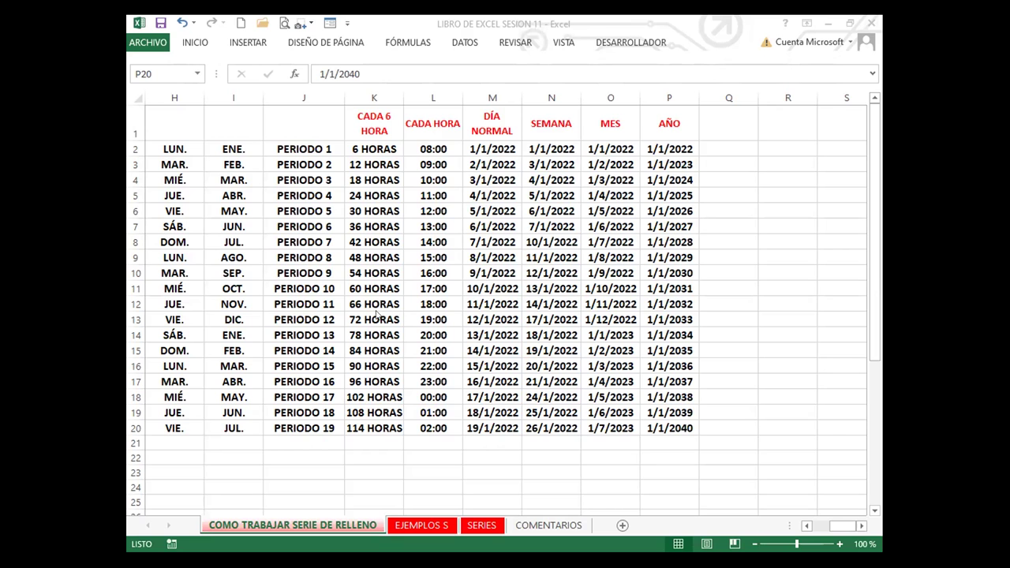
- Review all the filled series across the sheet, from column A through the AÑO column
key(Left)
key(Home)
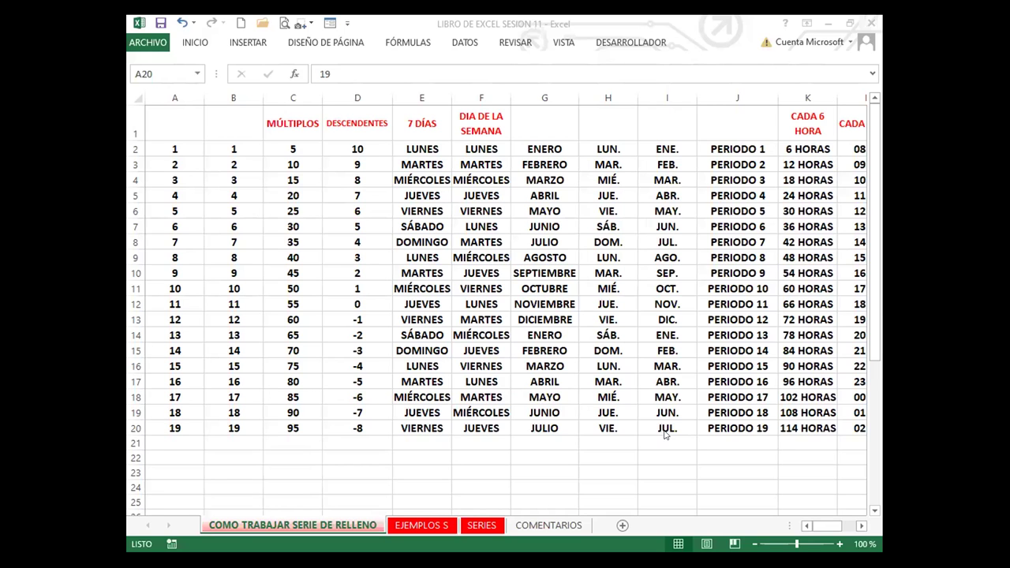
click(665, 438)
key(Right)
key(Right)
key(Right)
key(Right)
key(Right)
key(Right)
key(Right)
key(Right)
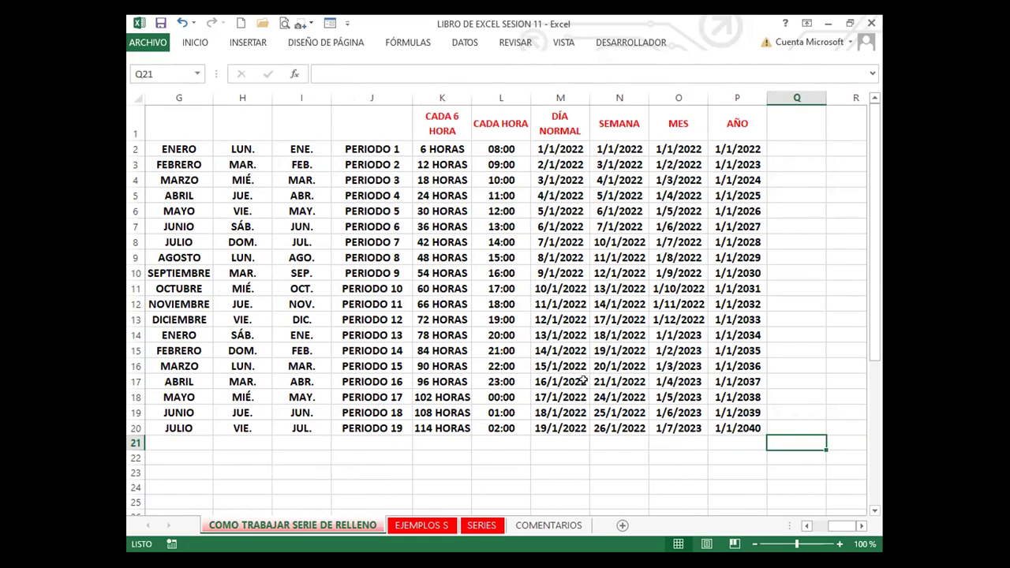
- Clear the filled SEMANA dates from N3 down through N21, keeping the starting date in N2
click(557, 364)
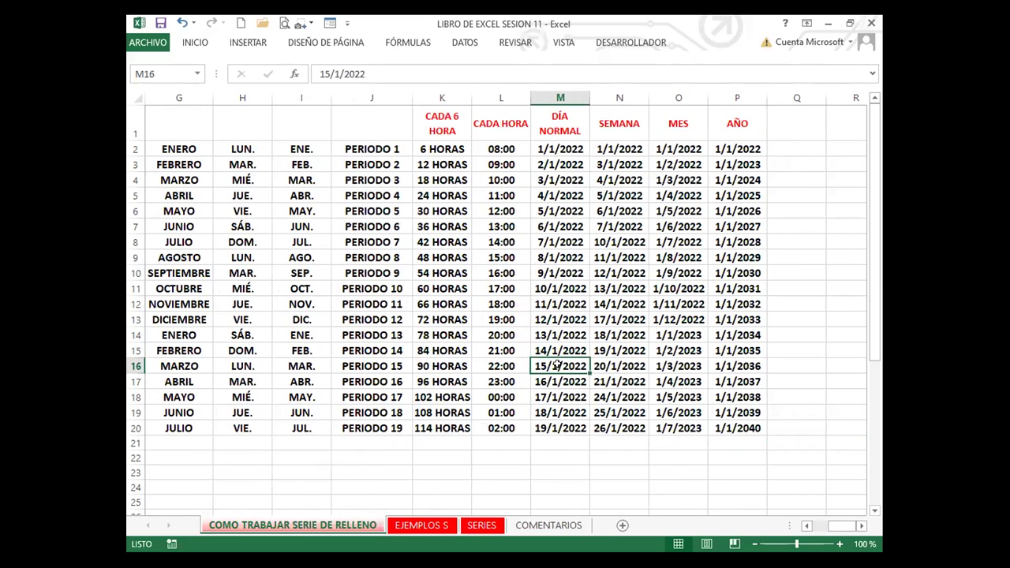
click(609, 159)
drag(609, 159, 615, 426)
key(Delete)
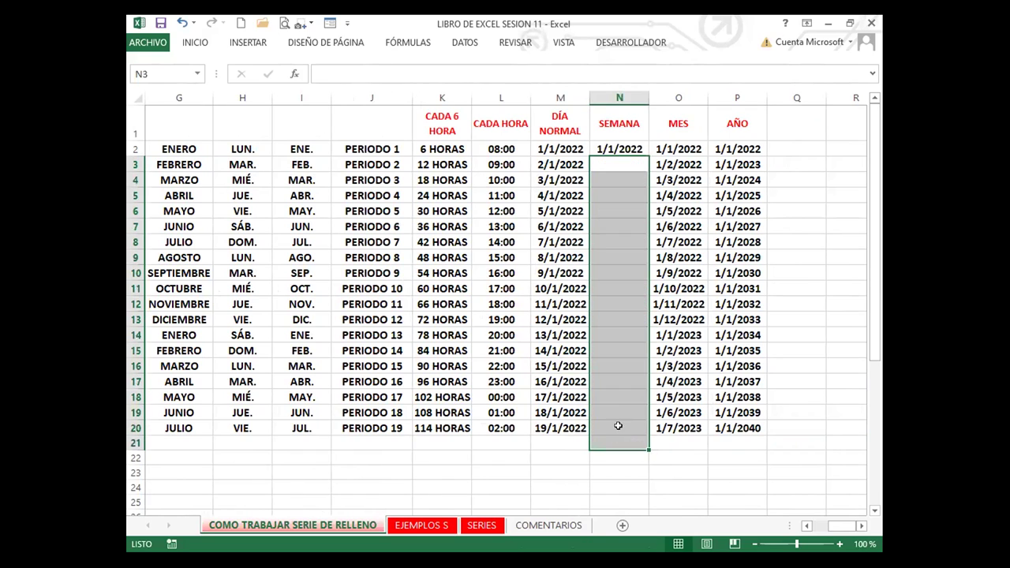
- Clear the DÍA NORMAL dates below M2 and refill the column by day from 1/1/2022 down through M20
click(593, 148)
click(557, 148)
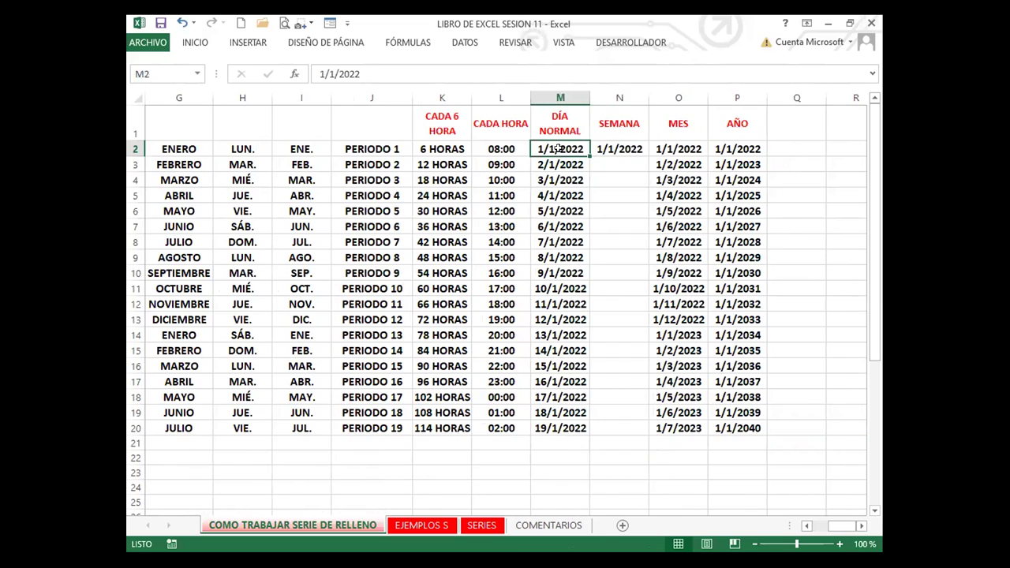
drag(559, 162, 557, 428)
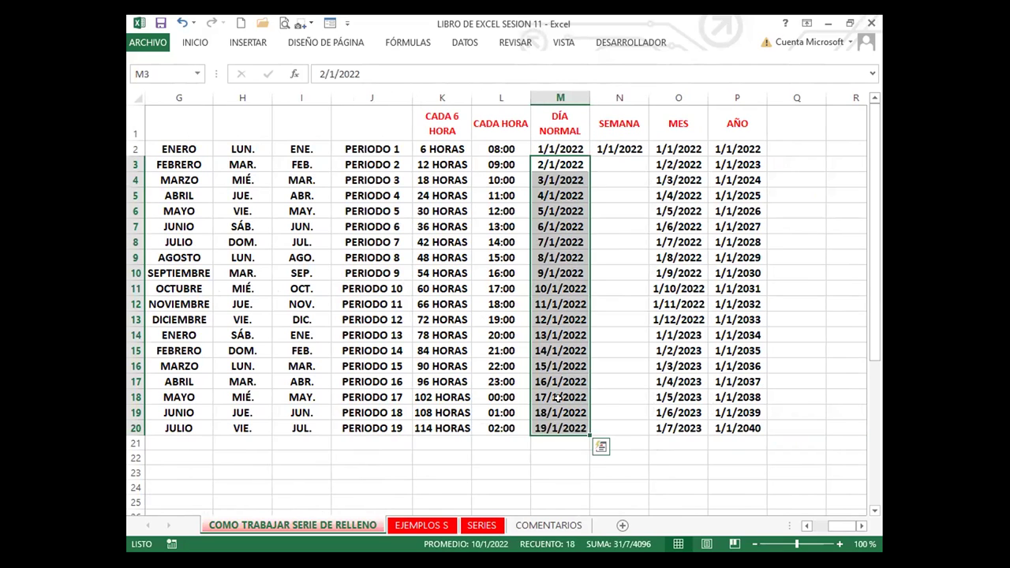
key(Delete)
click(552, 152)
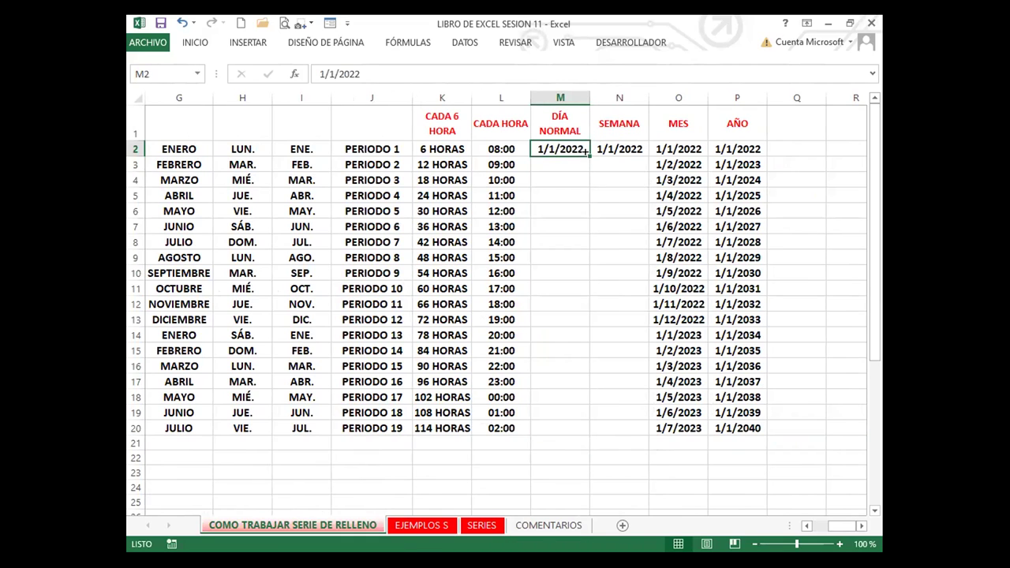
double_click(585, 154)
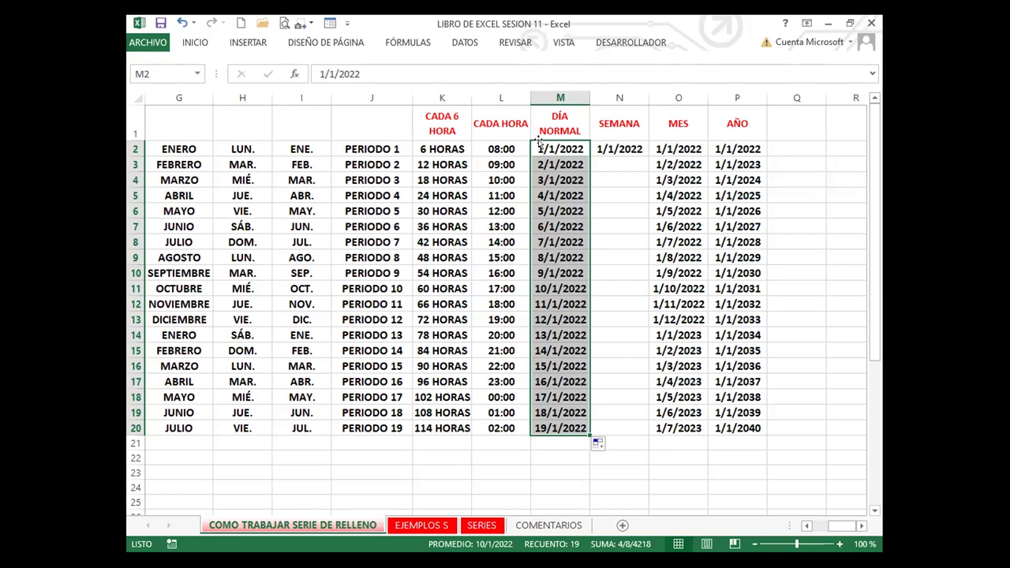
click(544, 243)
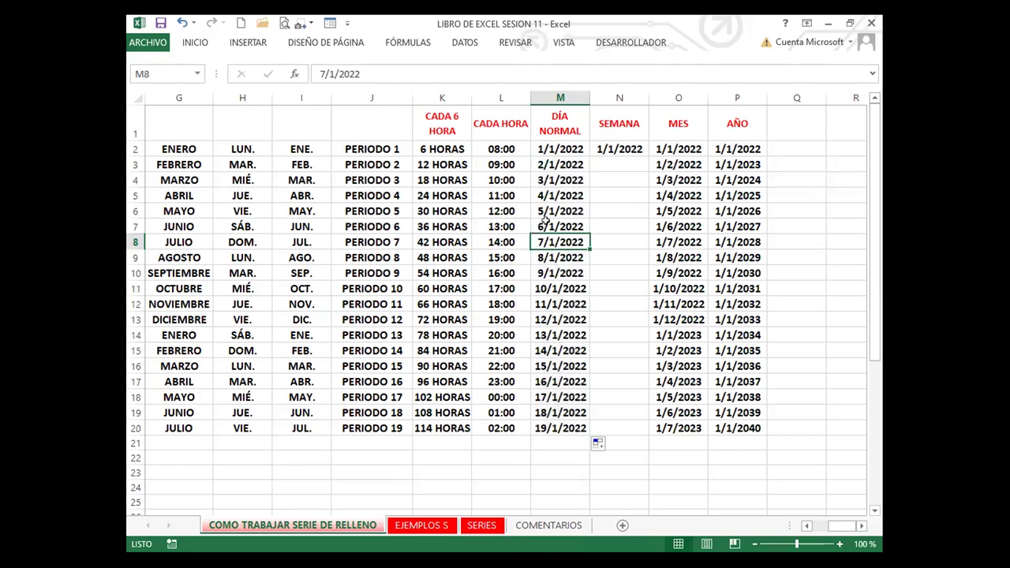
click(551, 153)
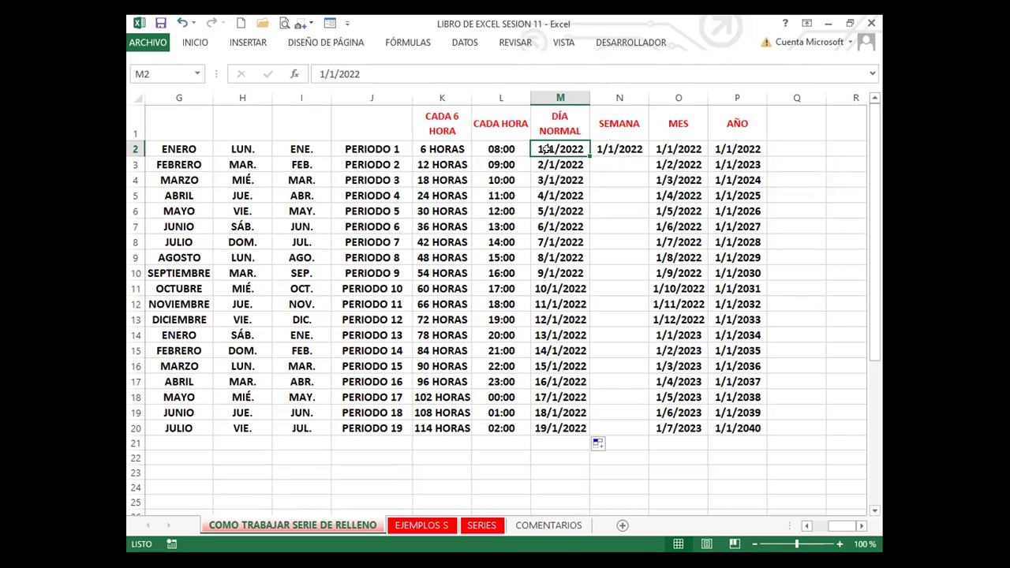
- Fill the SEMANA column with weekday dates only from 1/1/2022 in N2 down through N20
click(614, 151)
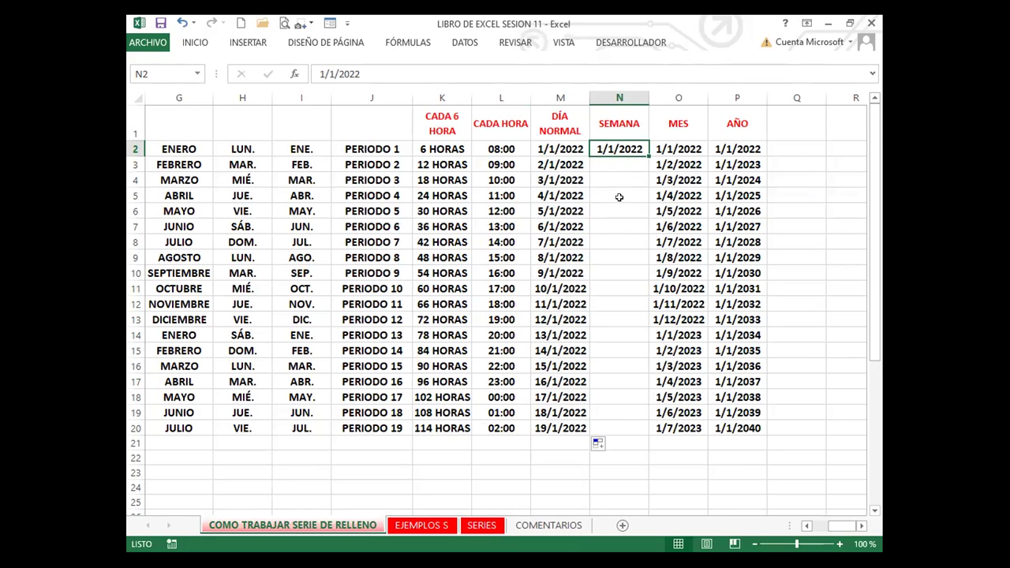
drag(649, 155, 648, 155)
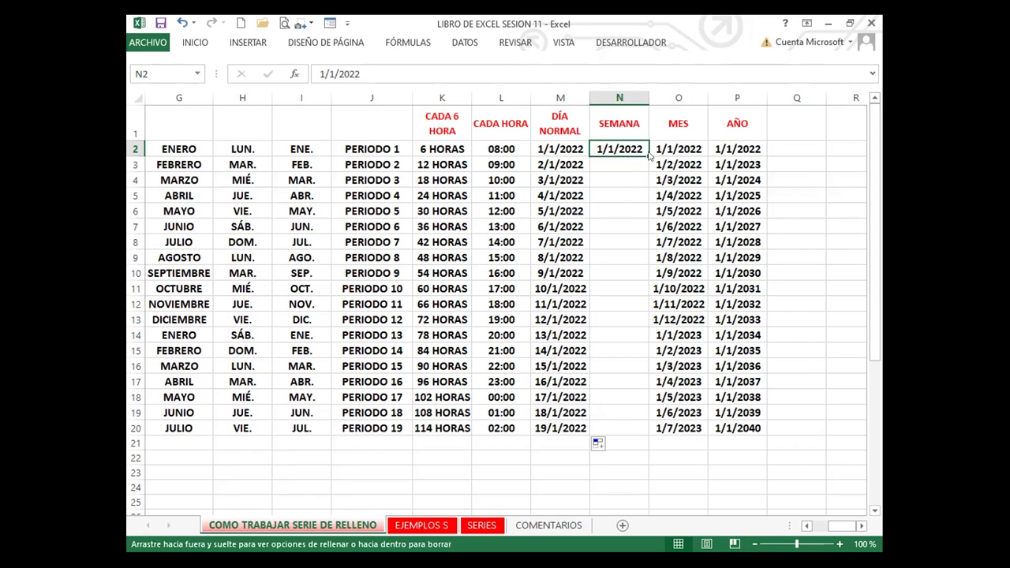
drag(626, 439, 626, 448)
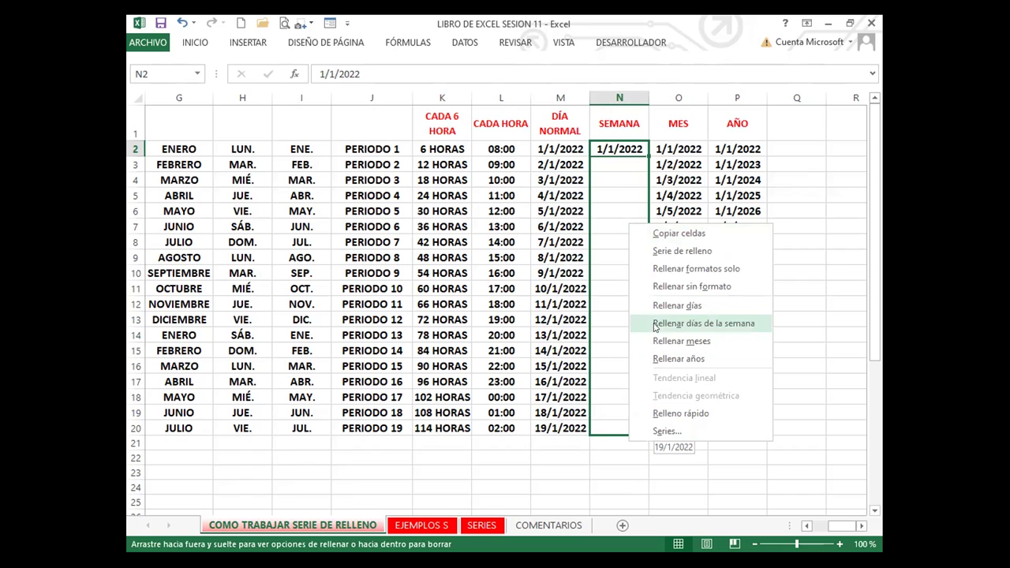
click(718, 323)
- Examine the SEMANA dates one by one from N2 to N12 to see how weekends are handled
click(610, 149)
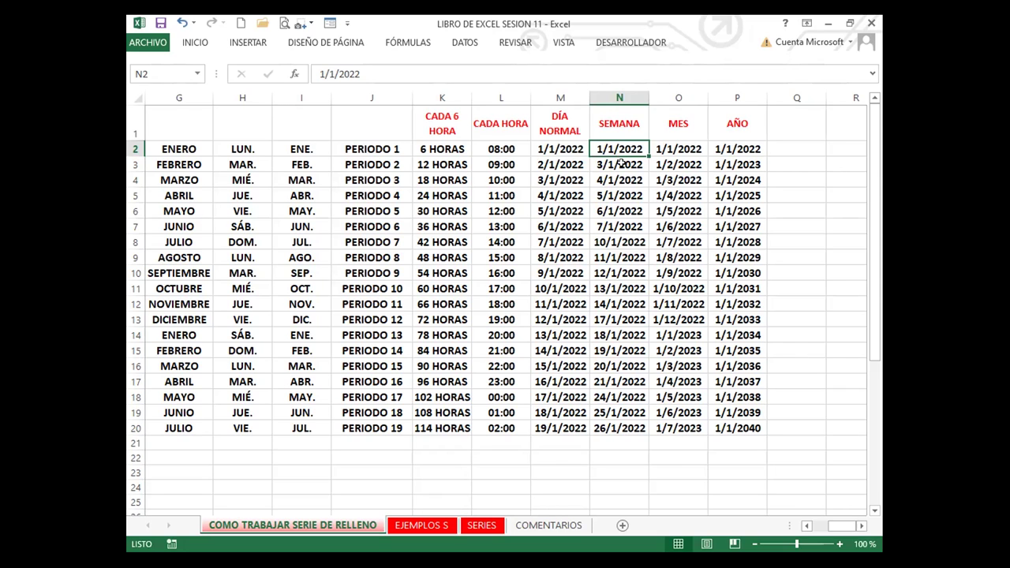
click(622, 163)
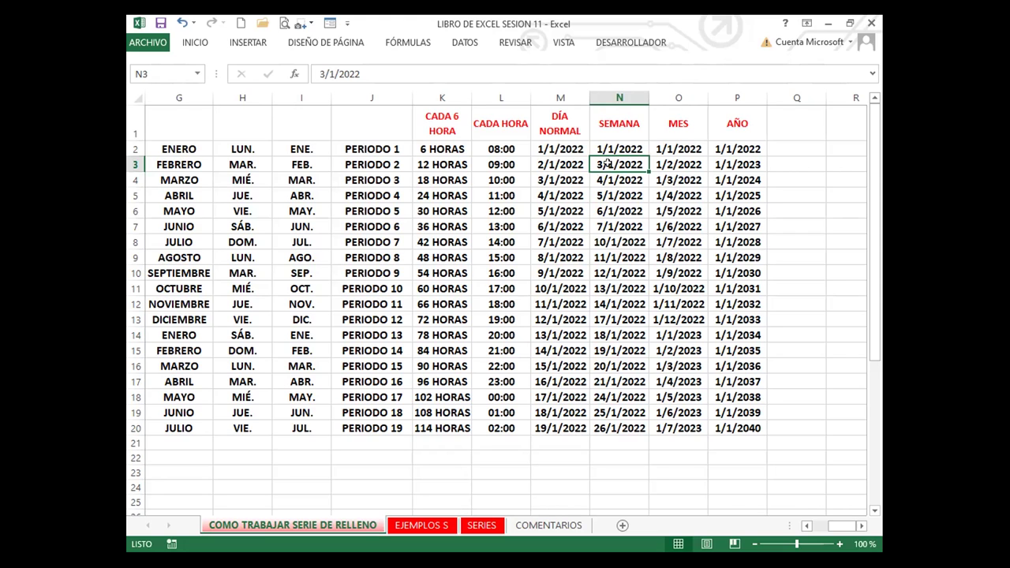
click(609, 176)
click(608, 191)
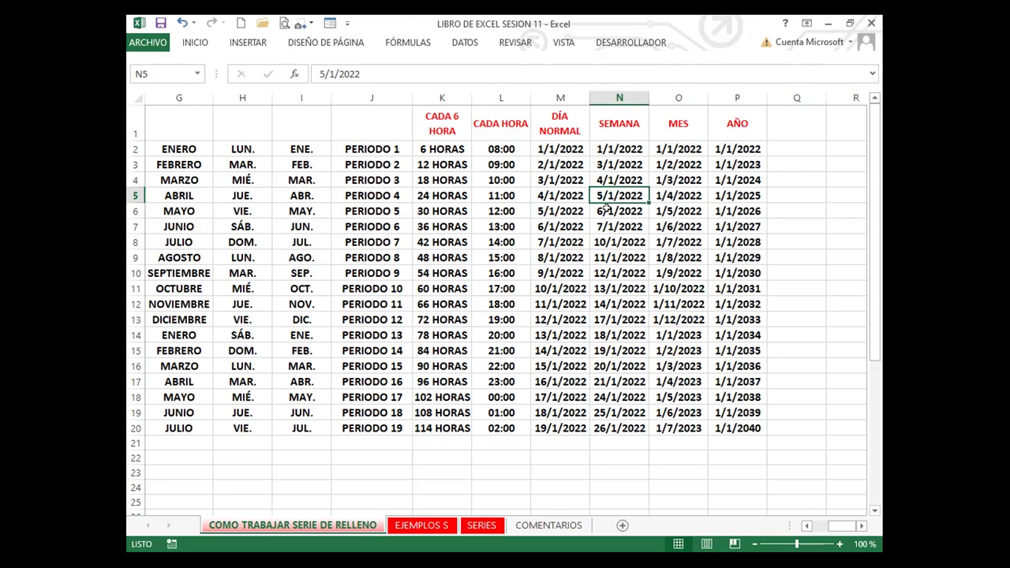
click(605, 209)
click(605, 224)
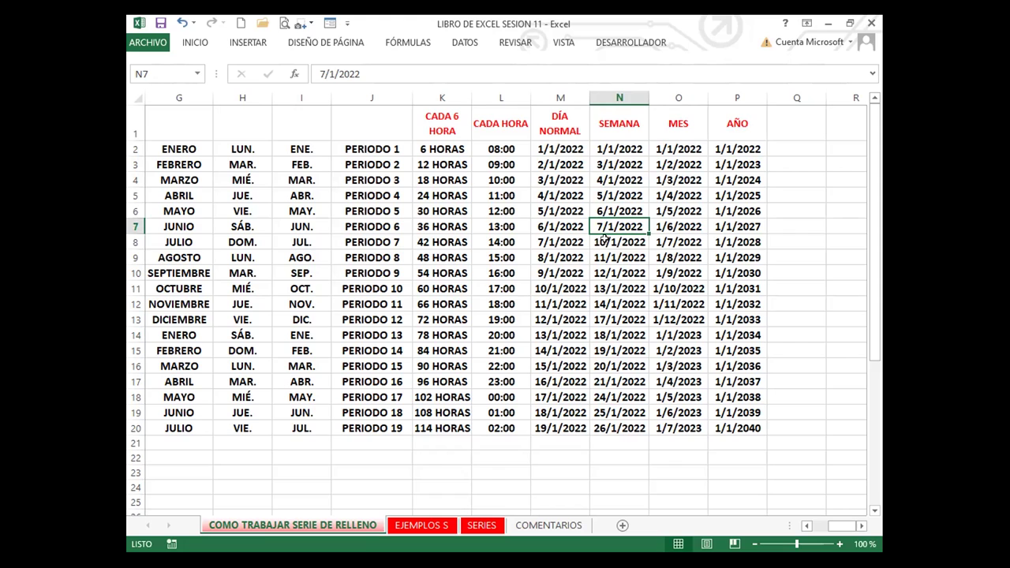
click(607, 245)
click(604, 259)
click(605, 276)
click(603, 289)
click(604, 304)
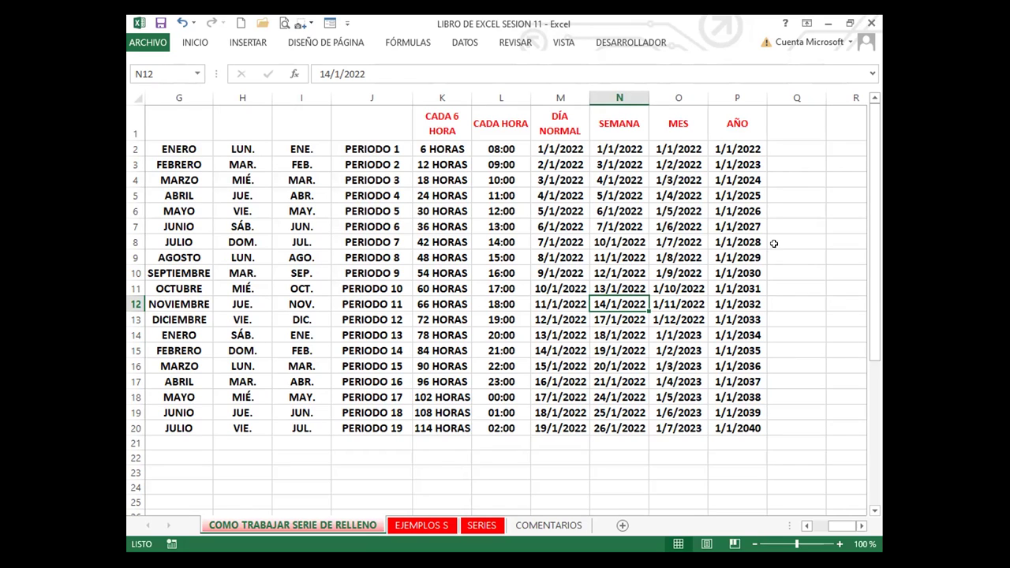
- Clear the filled AÑO dates from P3 downward, keeping the starting date in P2
click(759, 210)
drag(734, 164, 735, 442)
key(Delete)
click(735, 148)
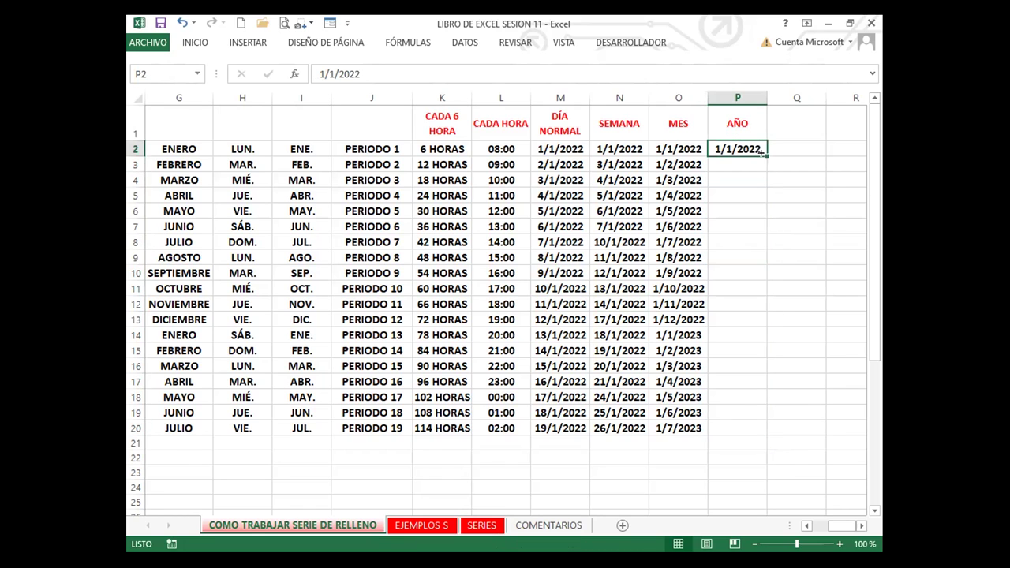
- Try an automatic fill of the AÑO column from P2 through P20, undo it, and call up the fill options without choosing one
double_click(765, 155)
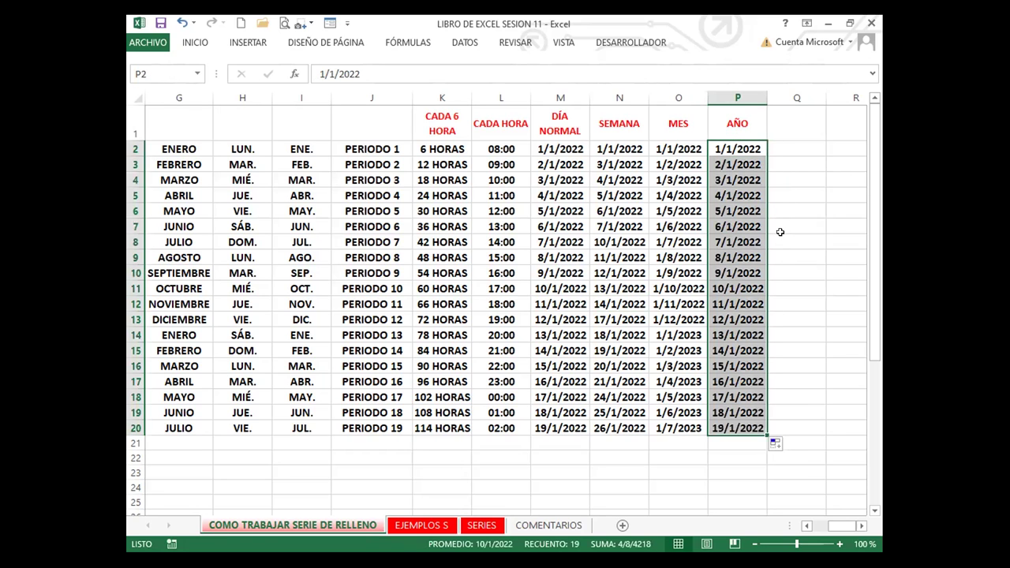
key(ctrl+z)
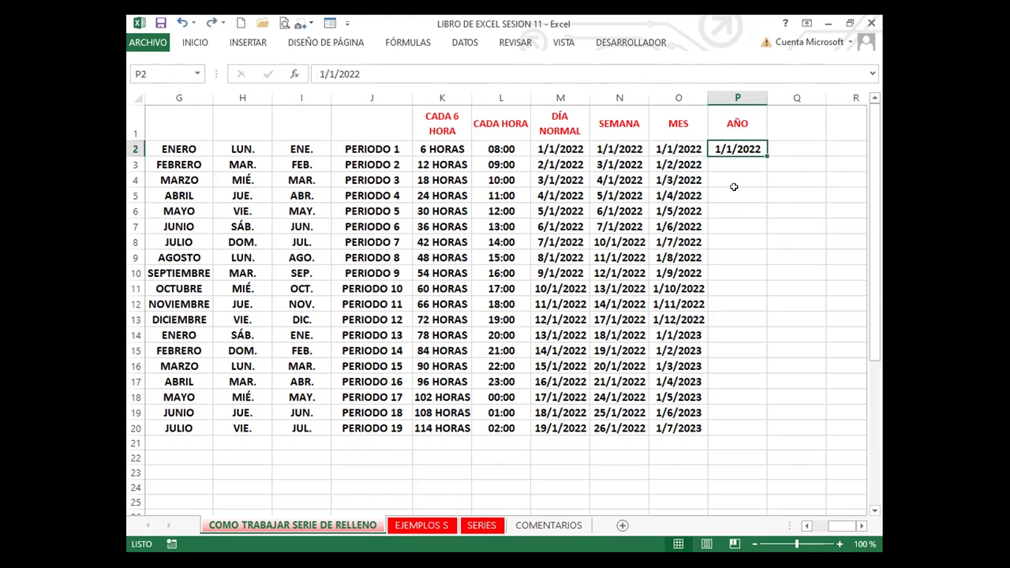
drag(765, 156, 763, 430)
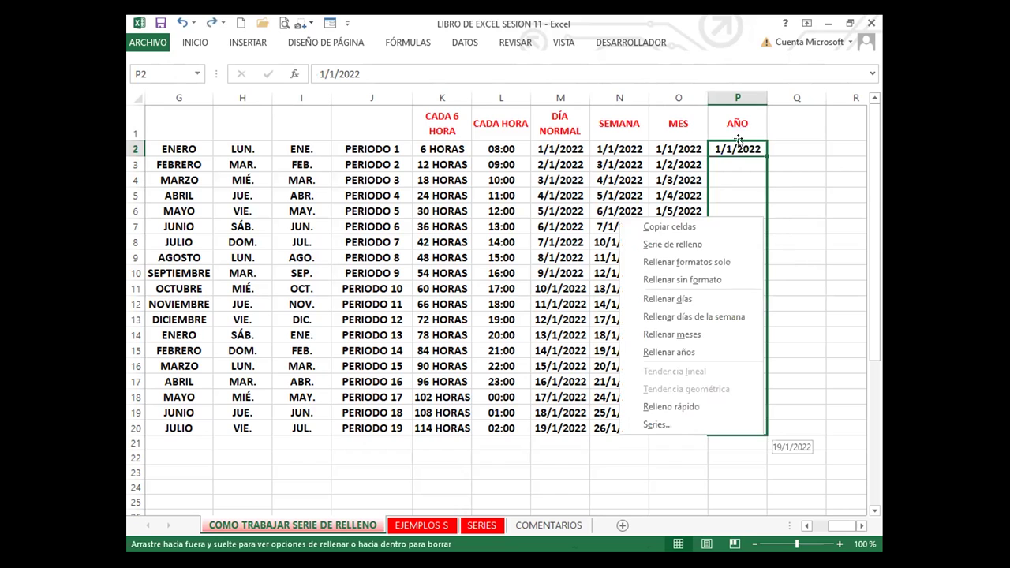
click(740, 146)
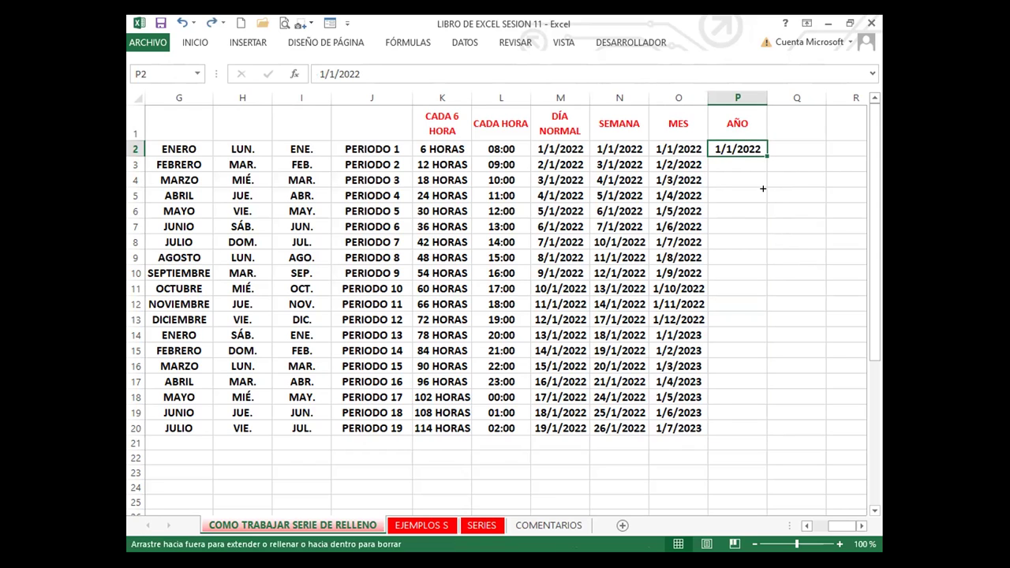
- Fill the AÑO column with dates advancing by day from 1/1/2022 in P2 down through P20
drag(751, 425, 751, 427)
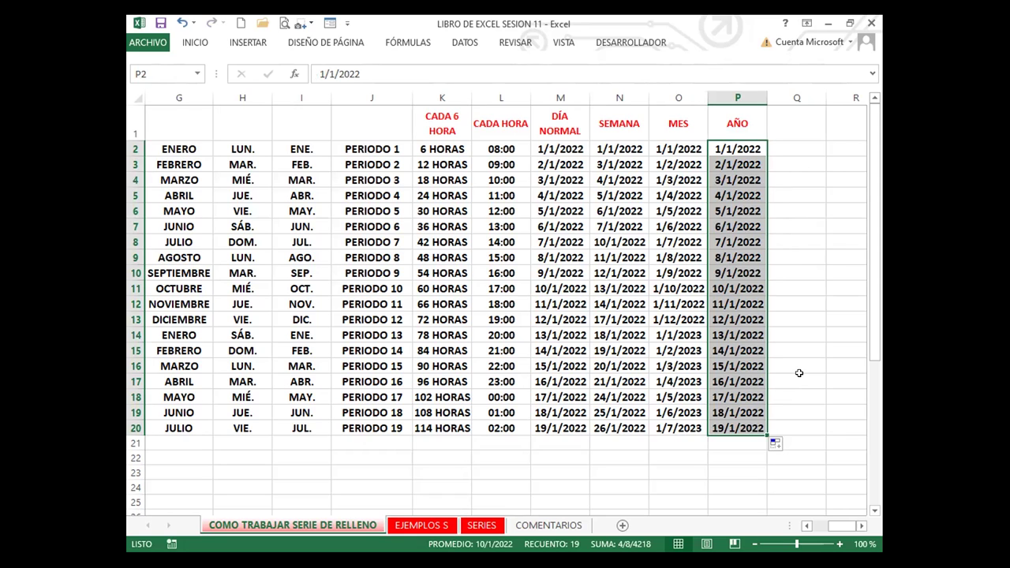
click(798, 379)
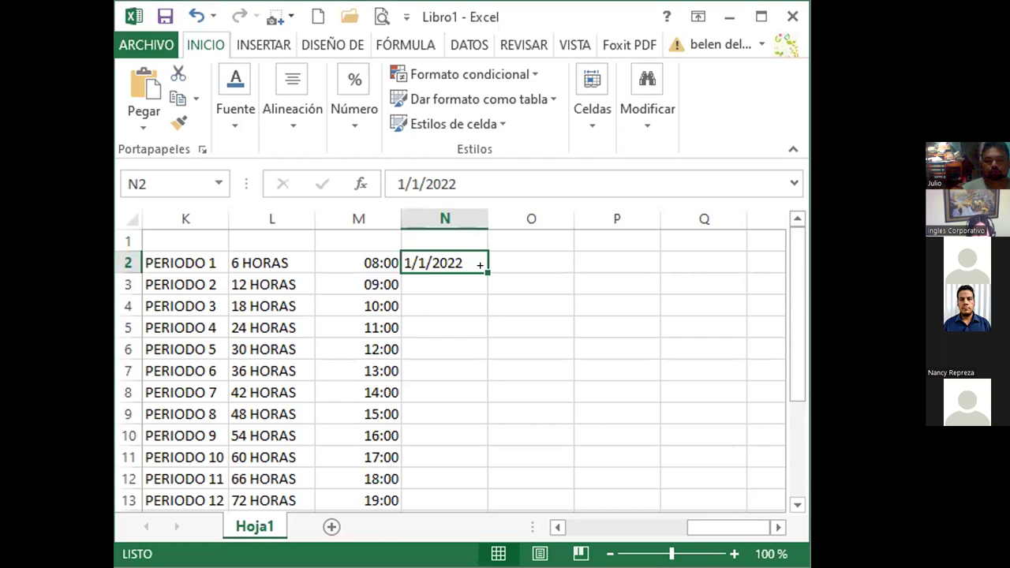
- In the Libro1 workbook, try to fill dates from N2 down through N13, both directly and with the fill options
drag(479, 265, 483, 436)
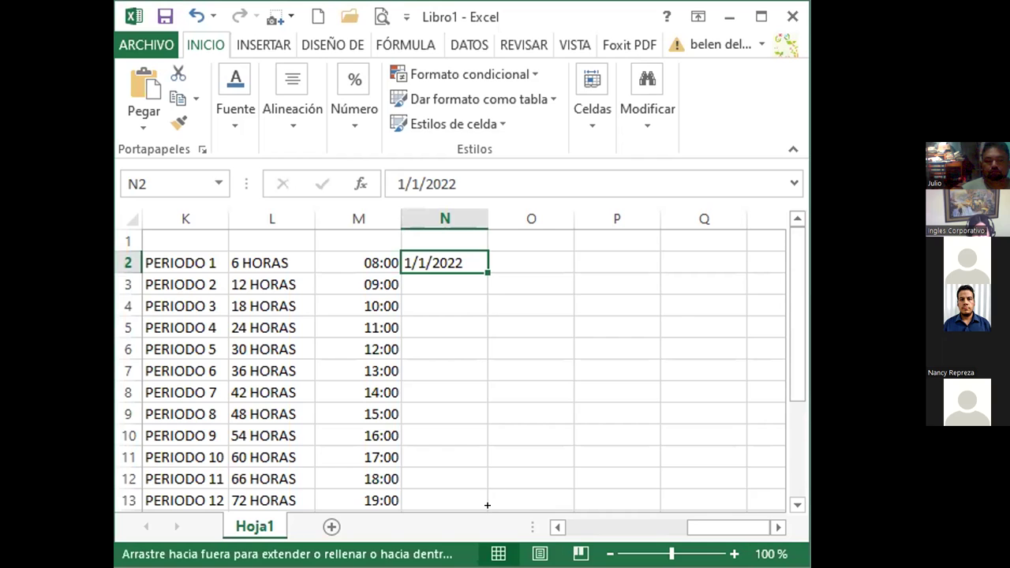
drag(487, 505, 487, 506)
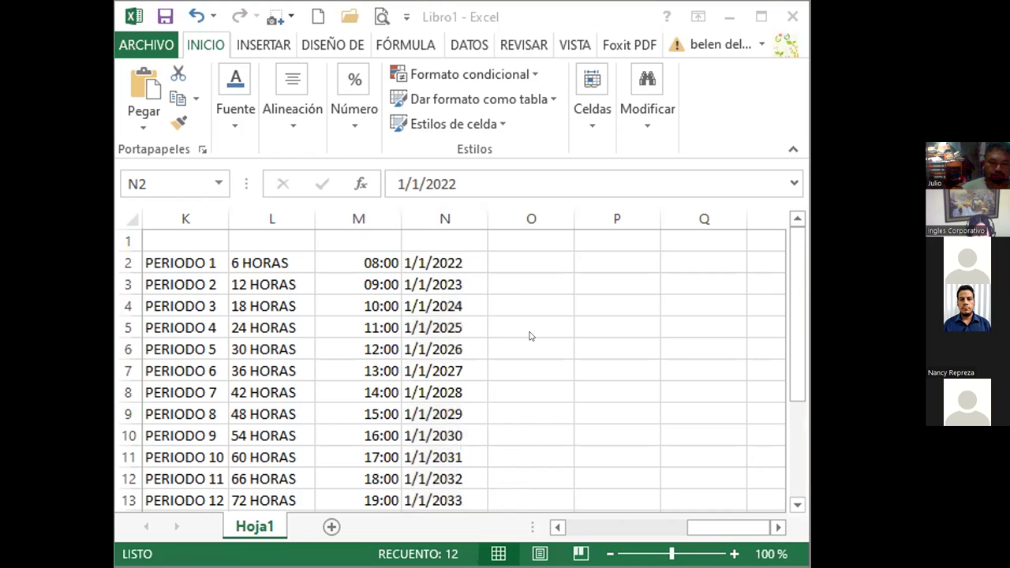
key(ctrl+z)
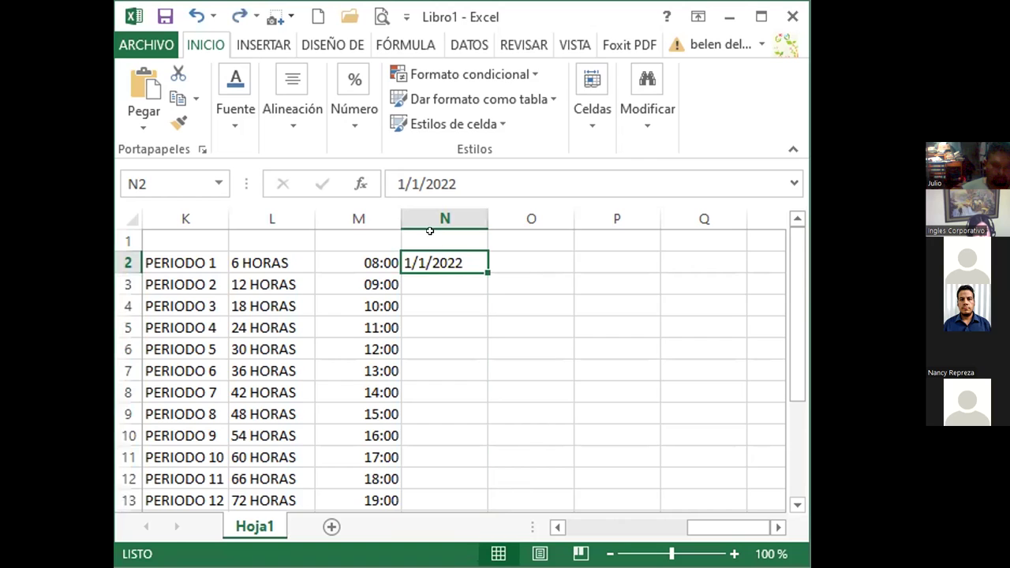
drag(480, 264, 483, 506)
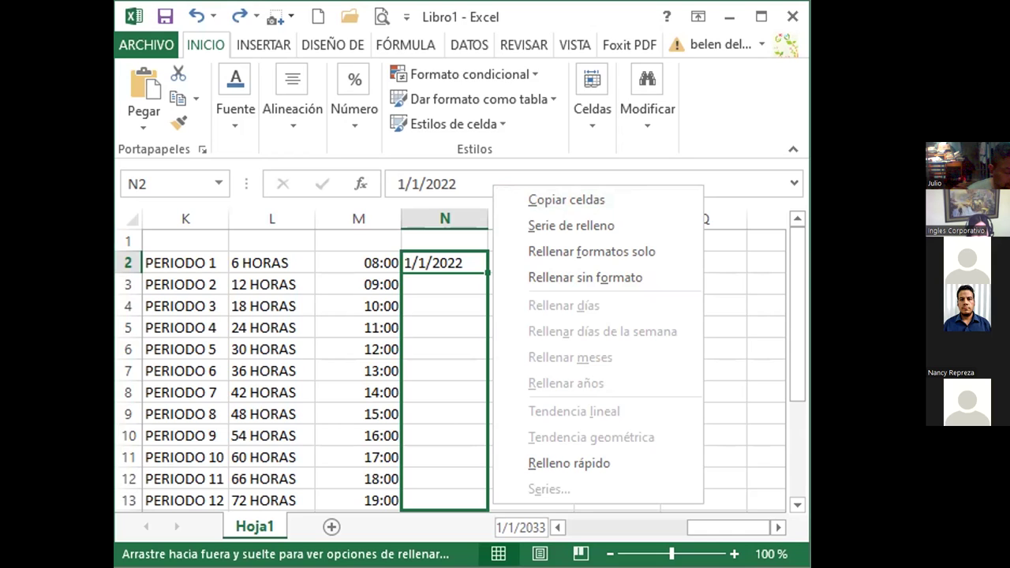
key(Escape)
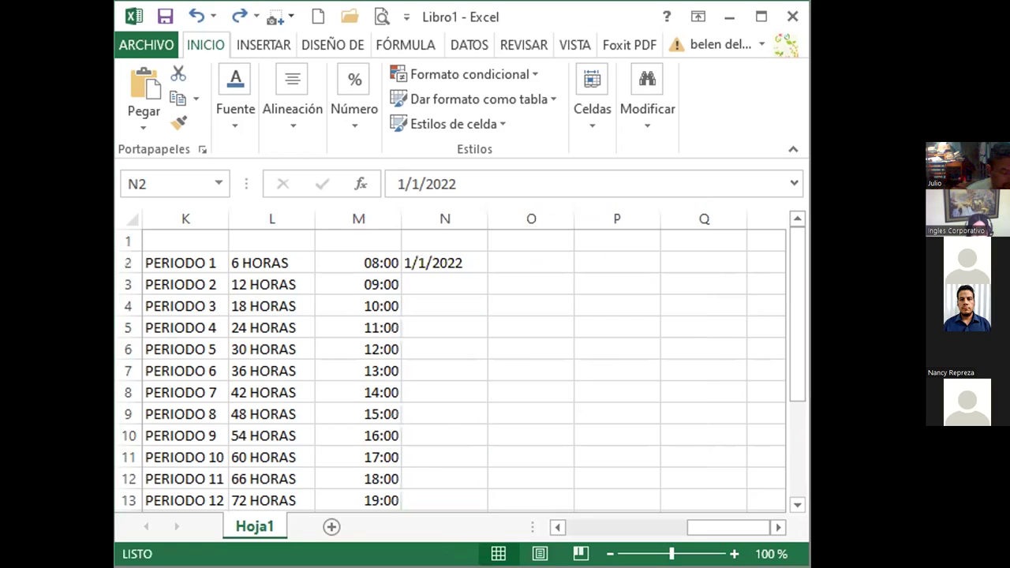
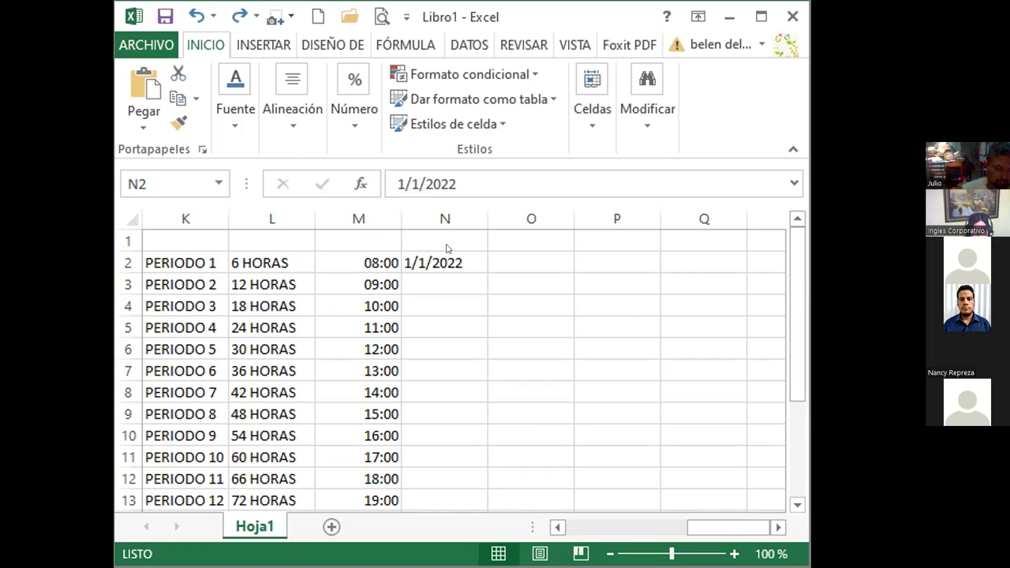
- Enter the date 1/1/2022 in cell O2
click(532, 247)
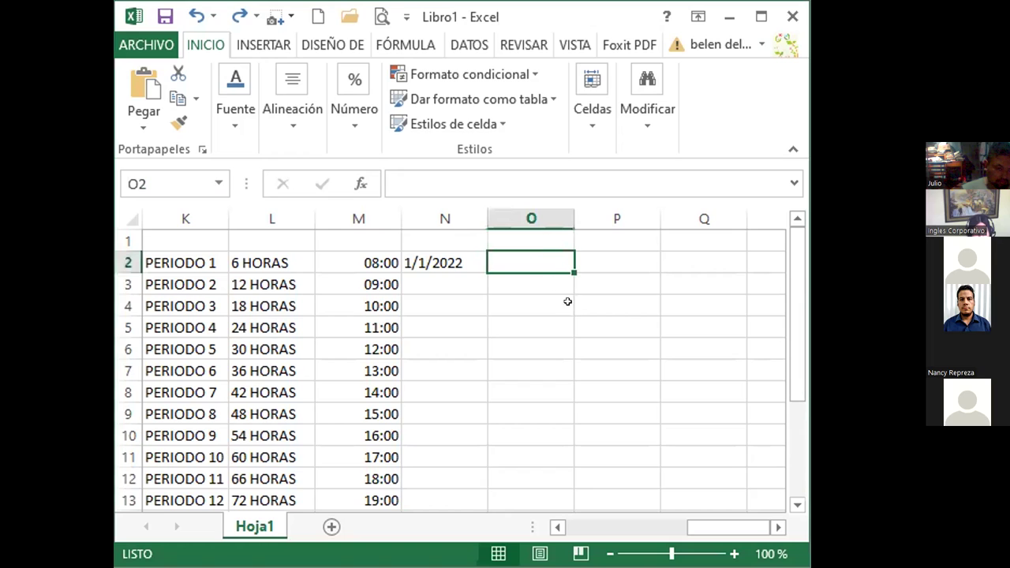
text(1/)
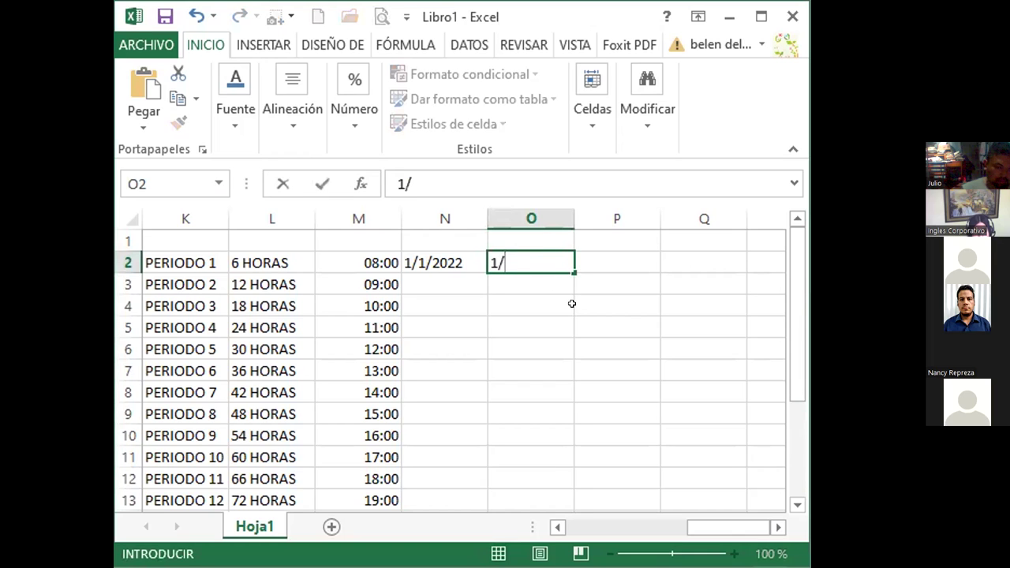
text(1/2022)
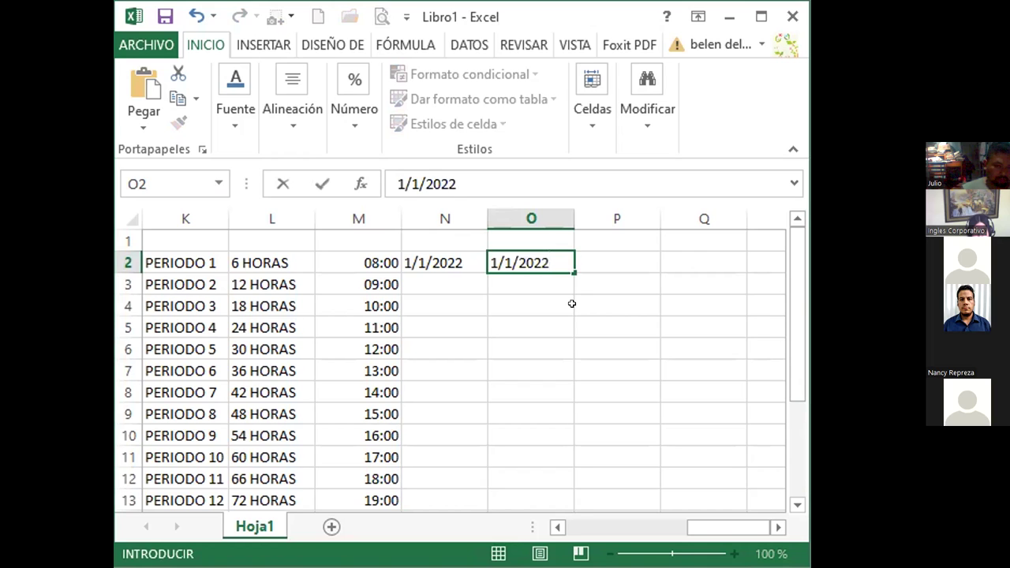
key(ctrl+Return)
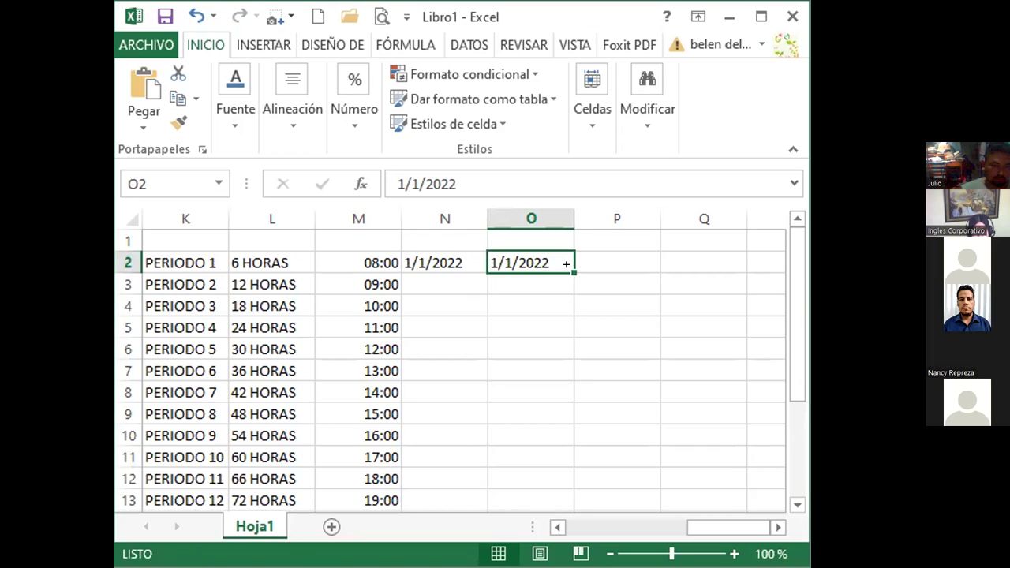
- Try to fill the date in O2 down through O13 with the date fill options
drag(565, 263, 556, 526)
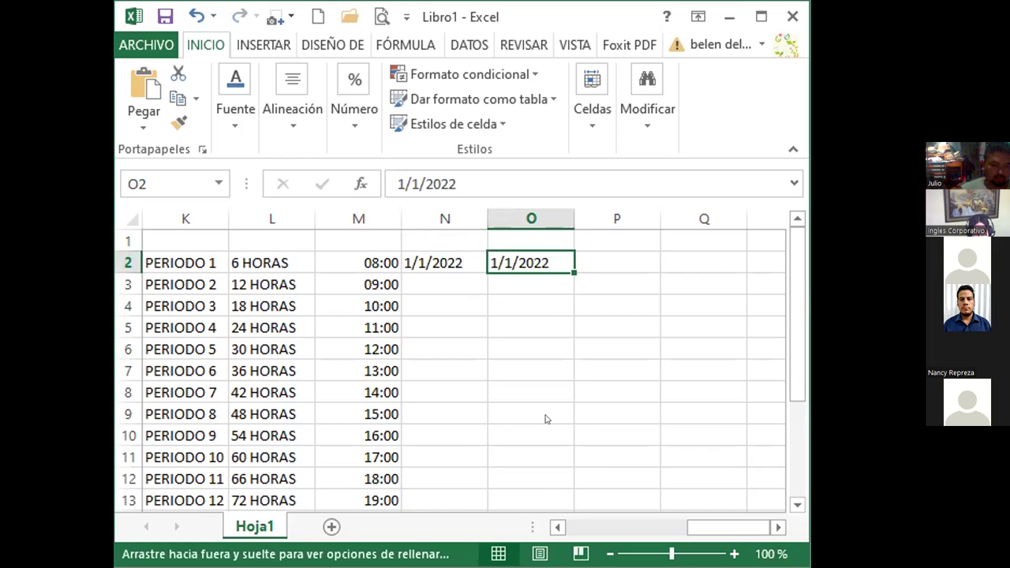
mouse_move(546, 419)
mouse_down()
mouse_move(545, 406)
mouse_move(549, 421)
mouse_up()
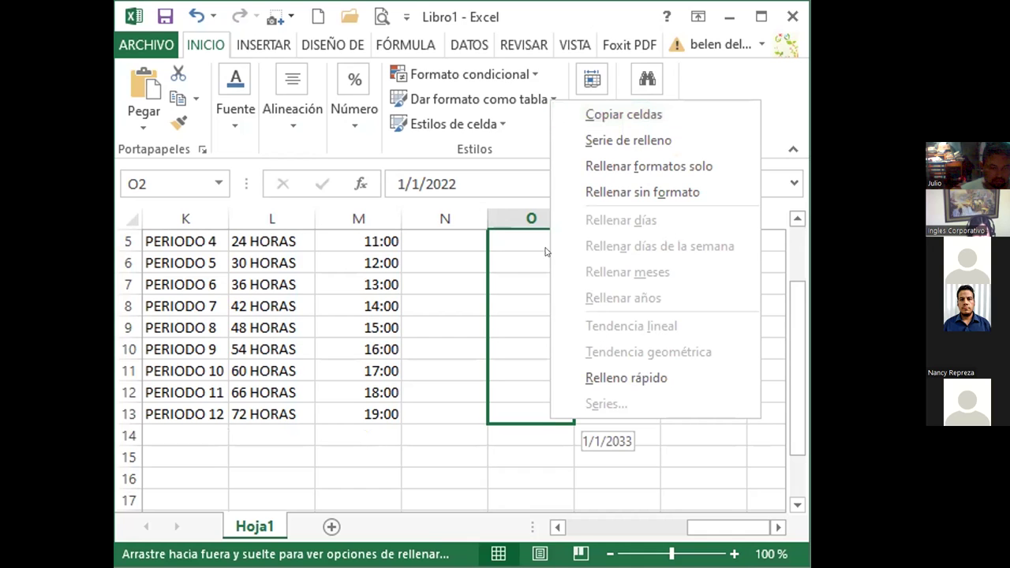
click(727, 423)
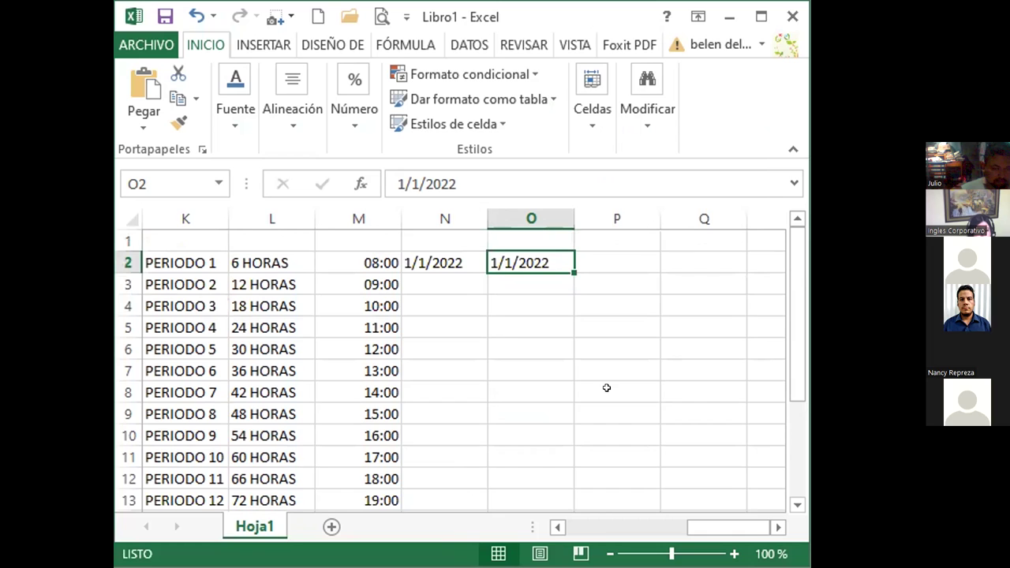
scroll(606, 387, down, 8)
scroll(605, 387, down, 2)
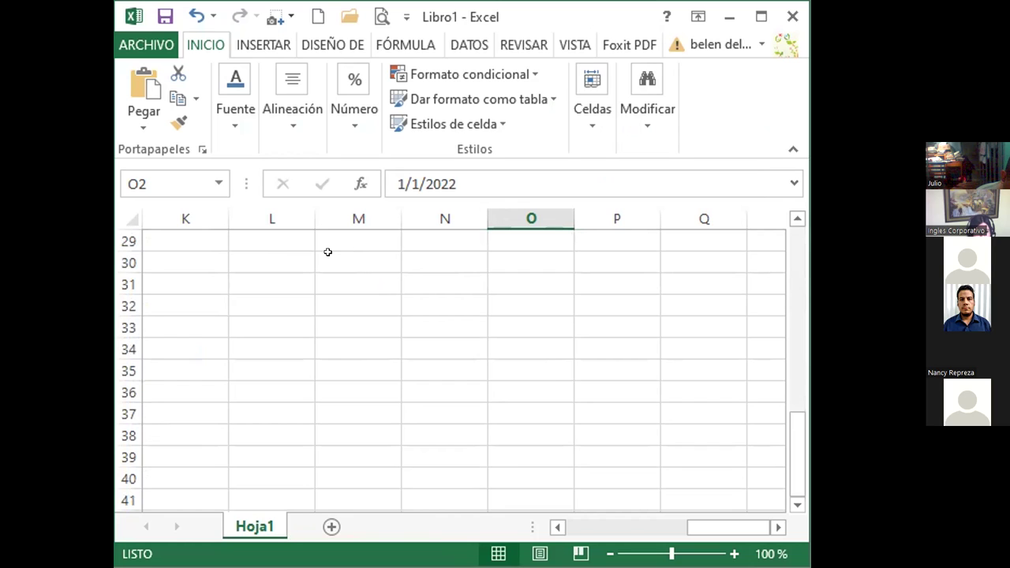
- Copy the formatting of empty cell M30 onto the date in O2 with Format Painter
click(328, 252)
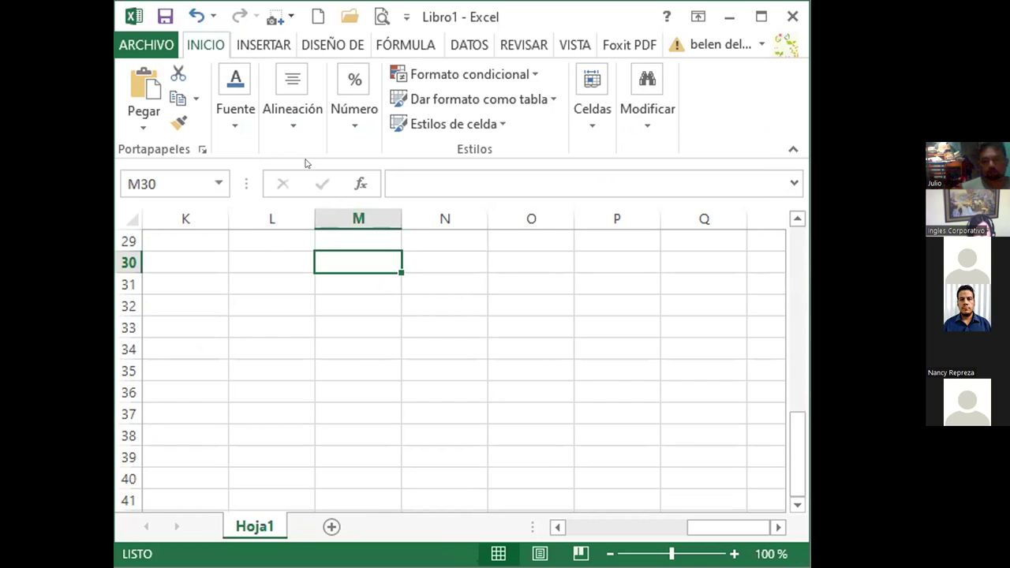
click(177, 118)
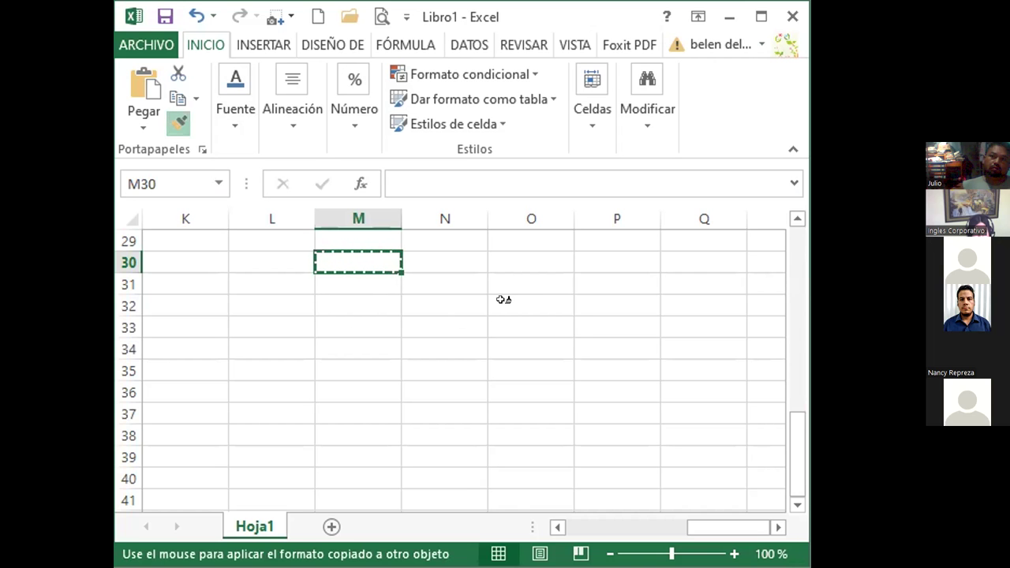
scroll(503, 300, up, 1)
scroll(503, 299, up, 8)
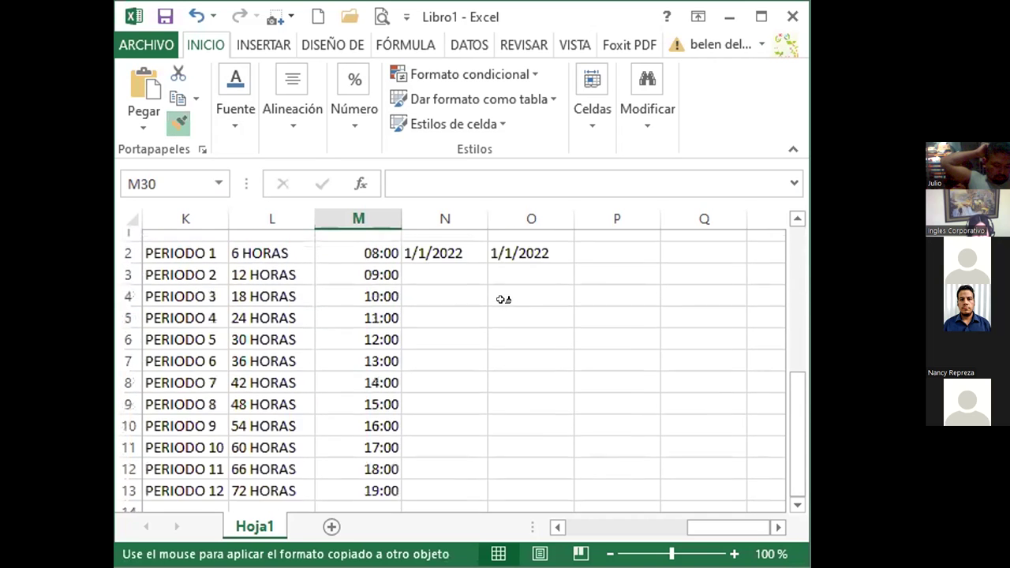
click(522, 254)
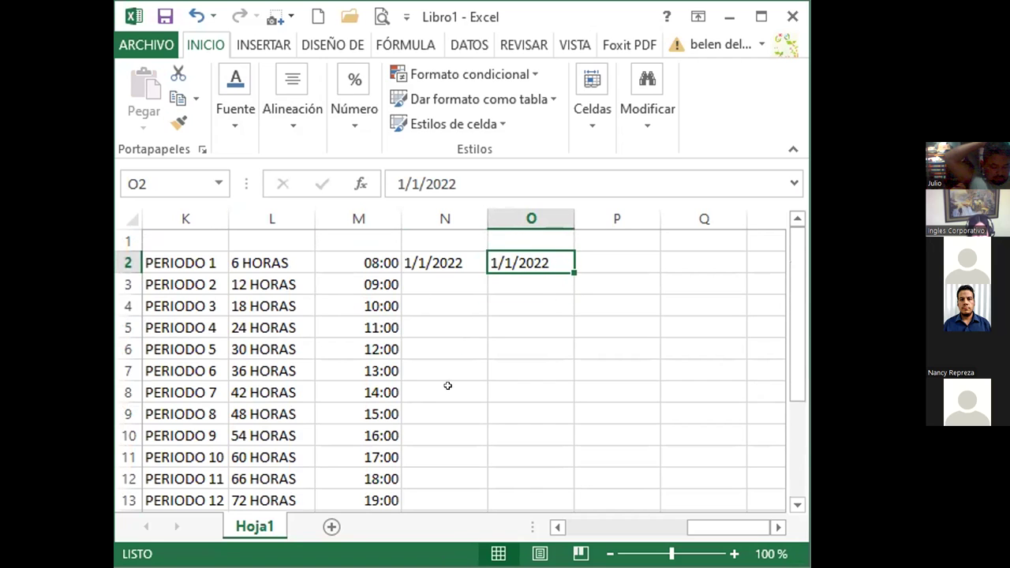
- Try to fill the date in O2 down through O15 using the date fill options
scroll(446, 386, down, 6)
scroll(448, 386, up, 6)
scroll(447, 386, left, 2)
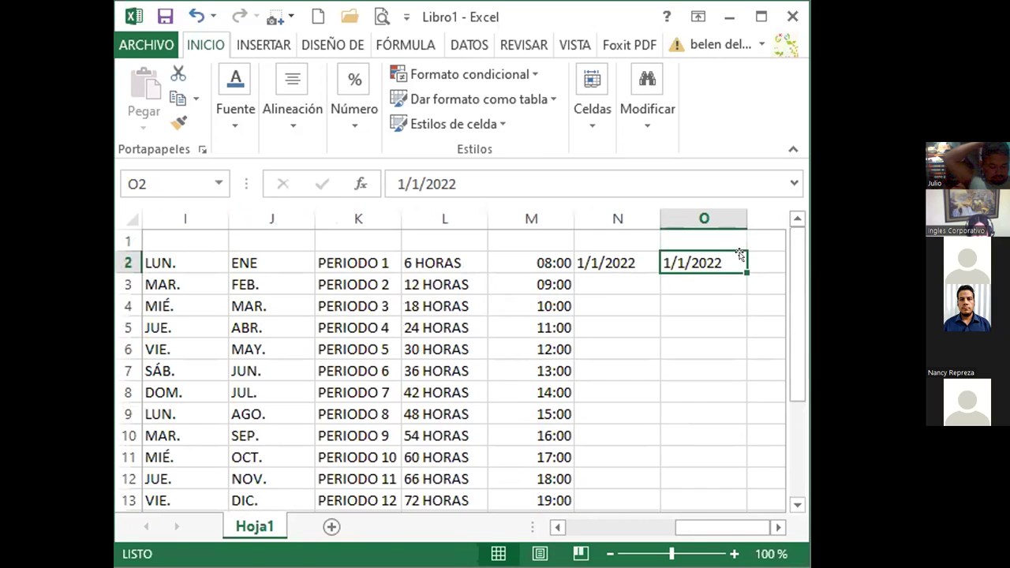
drag(740, 255, 742, 289)
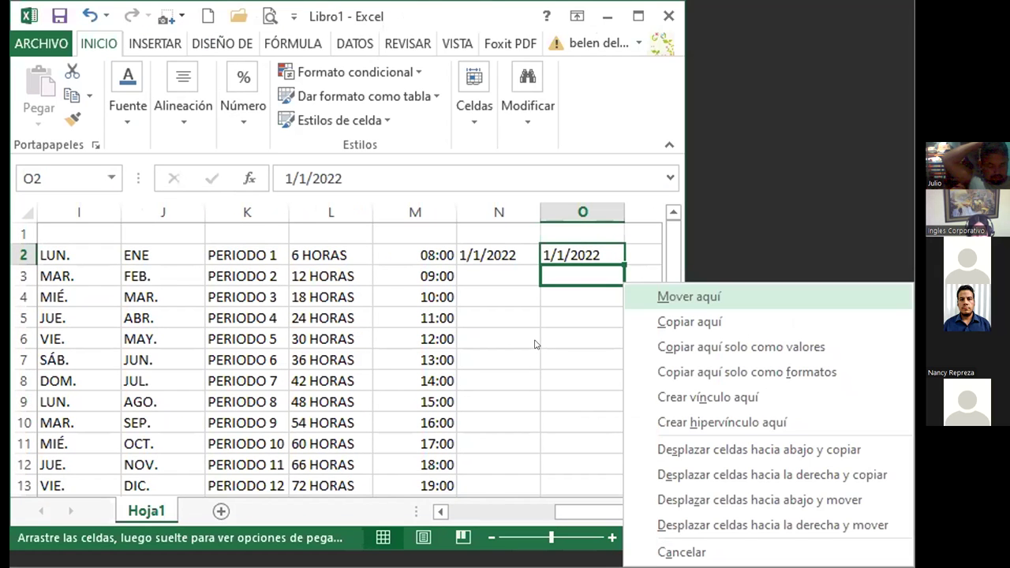
click(619, 262)
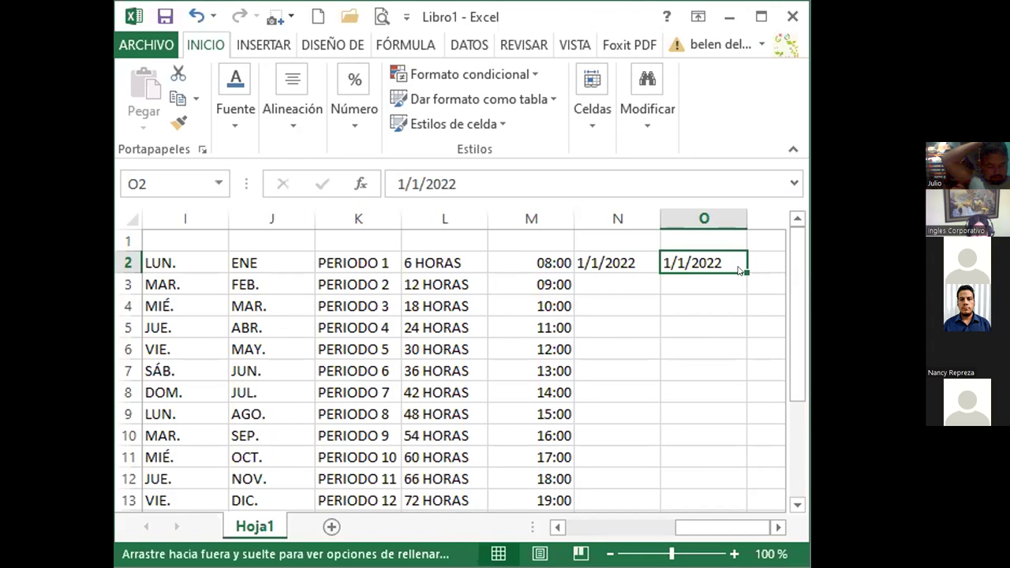
drag(726, 427, 704, 390)
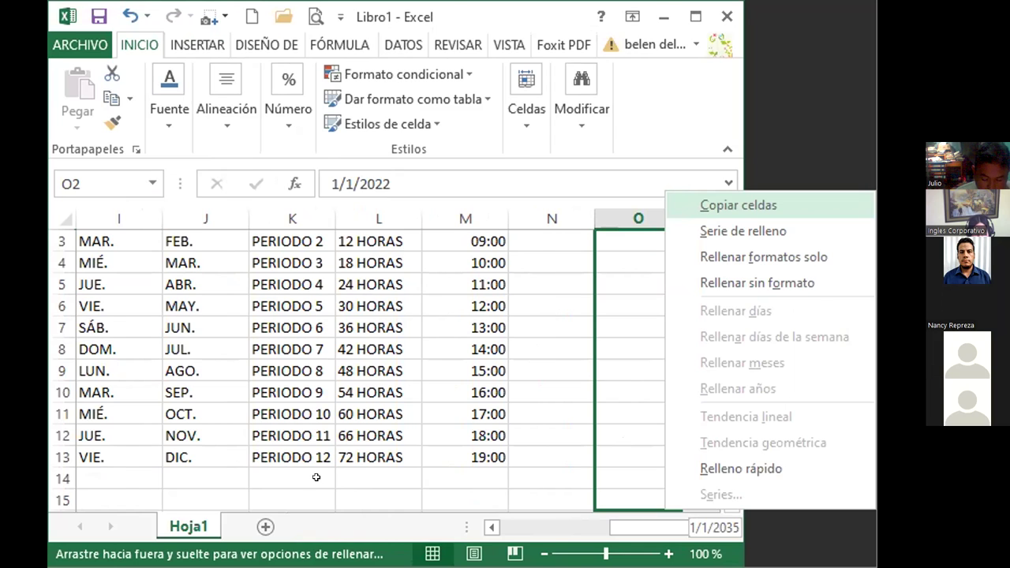
key(Escape)
- Copy the formatting of empty cell I20 onto the date in O2 with Format Painter
click(186, 495)
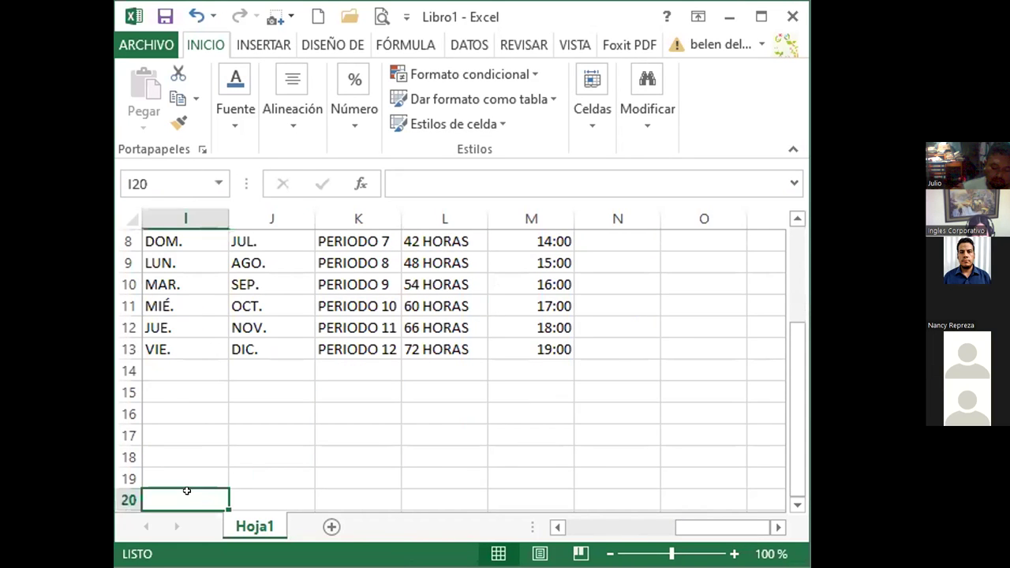
click(179, 122)
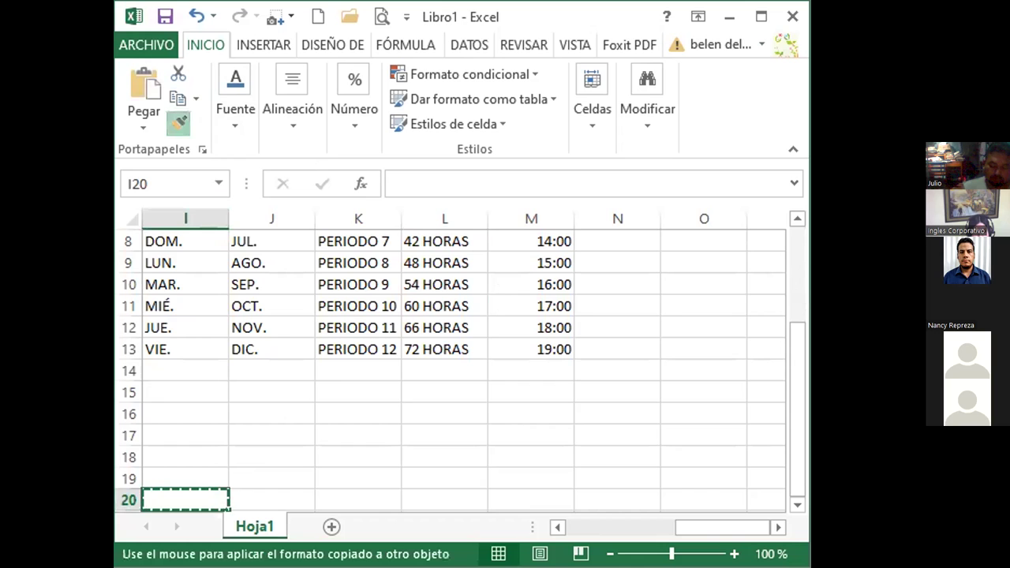
scroll(711, 334, up, 3)
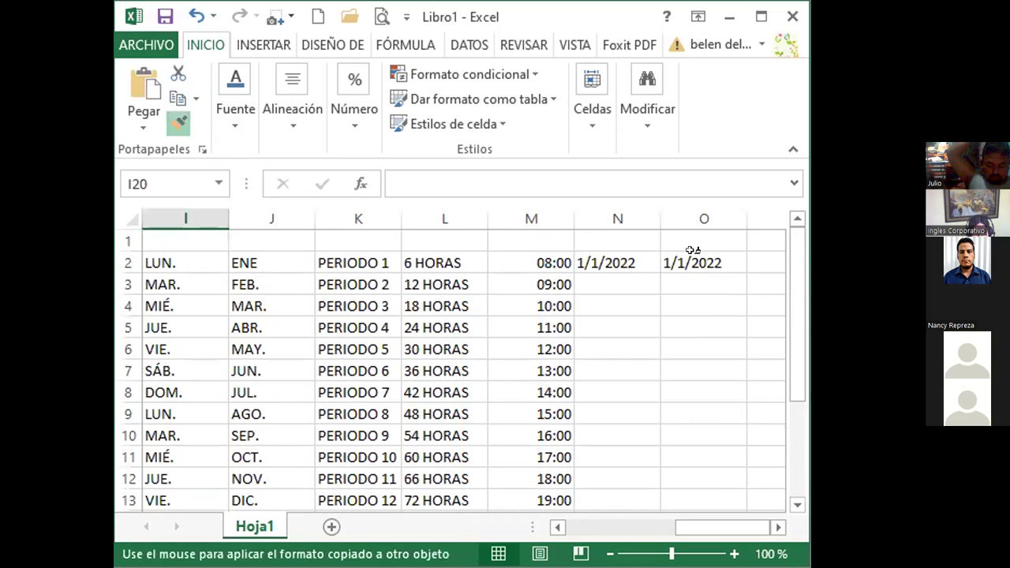
click(690, 254)
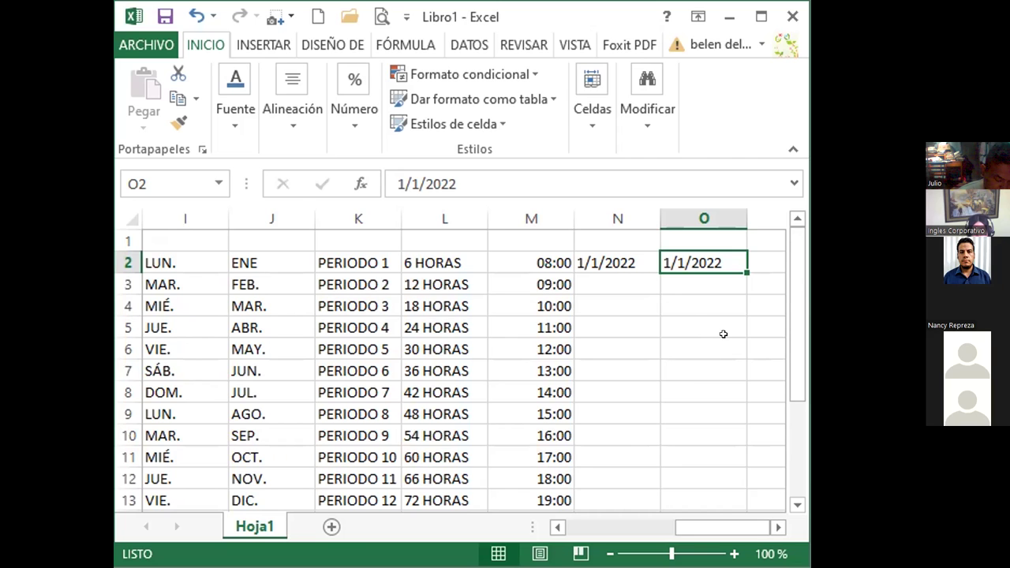
- Enter the date 01/2/2022 in cell P2
scroll(723, 334, right, 2)
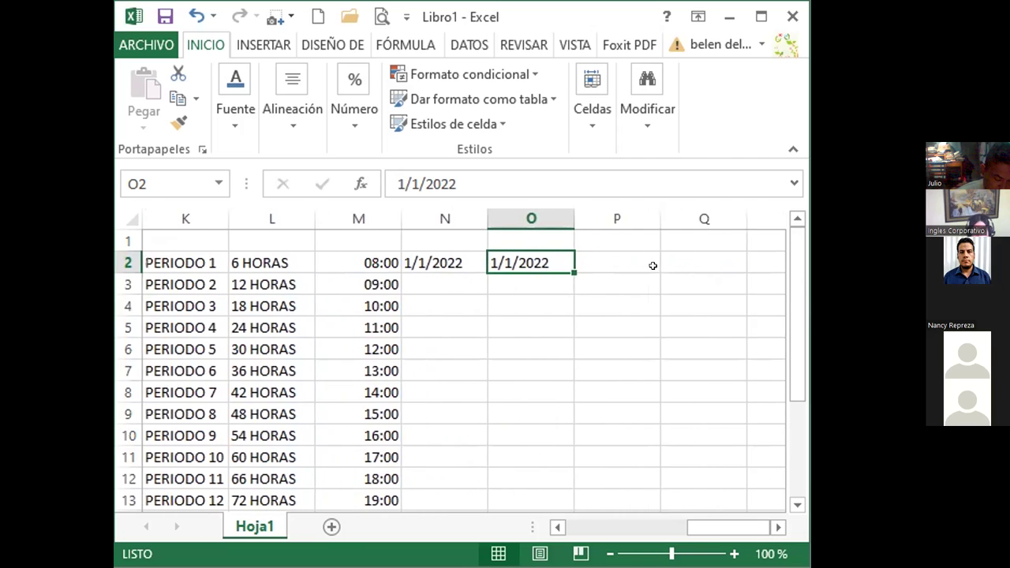
click(620, 250)
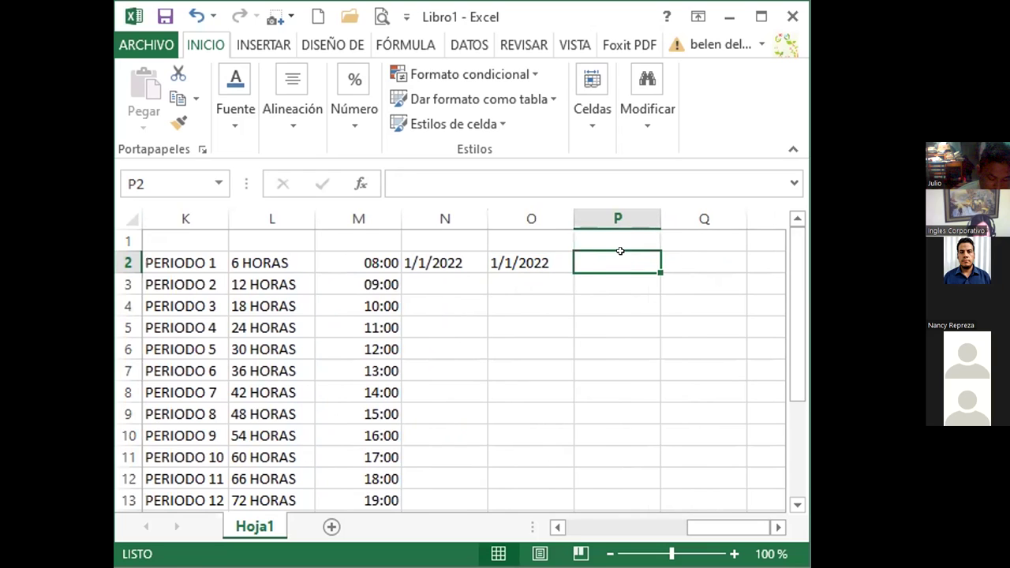
text(01/)
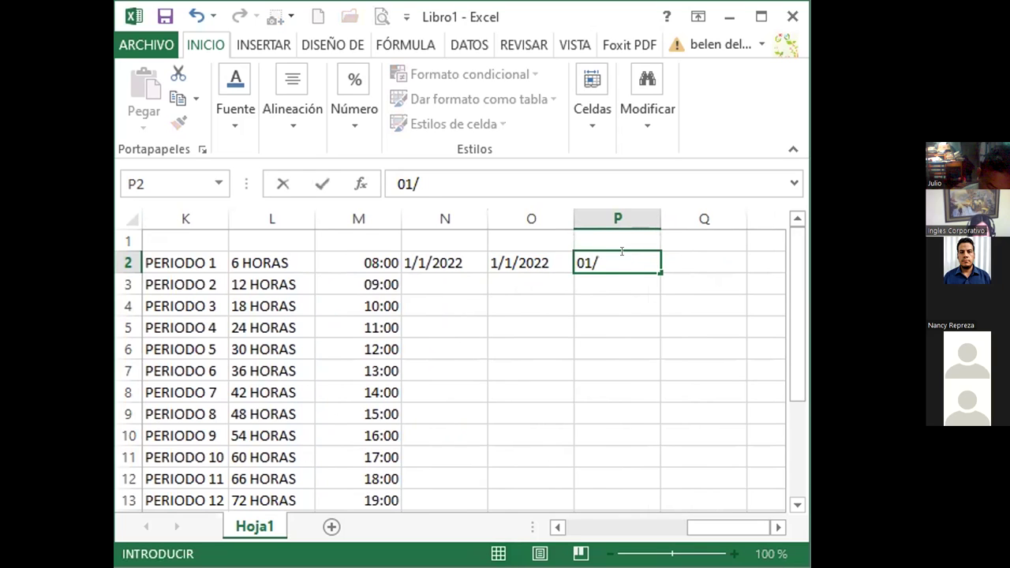
text(2/2022)
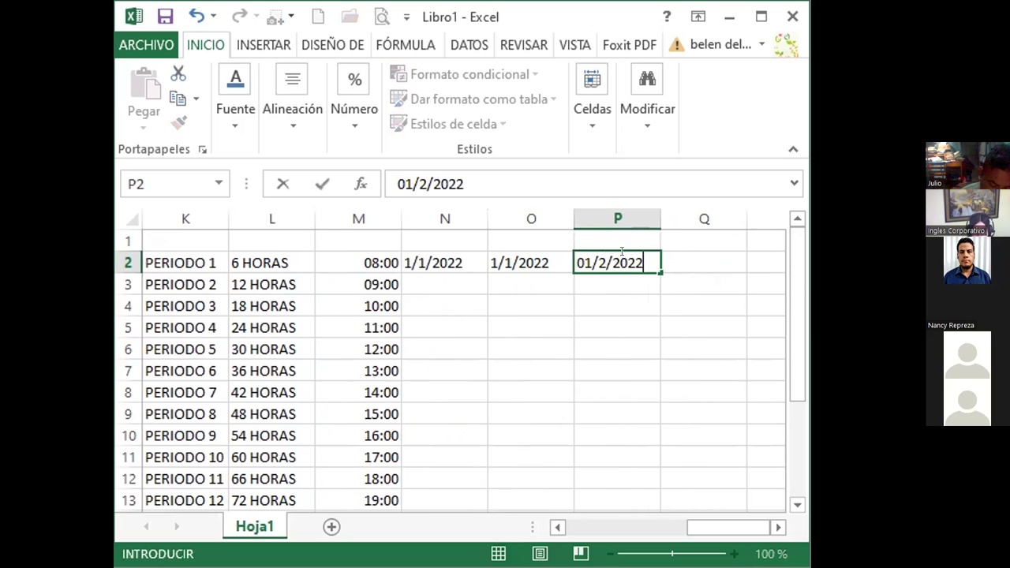
key(Return)
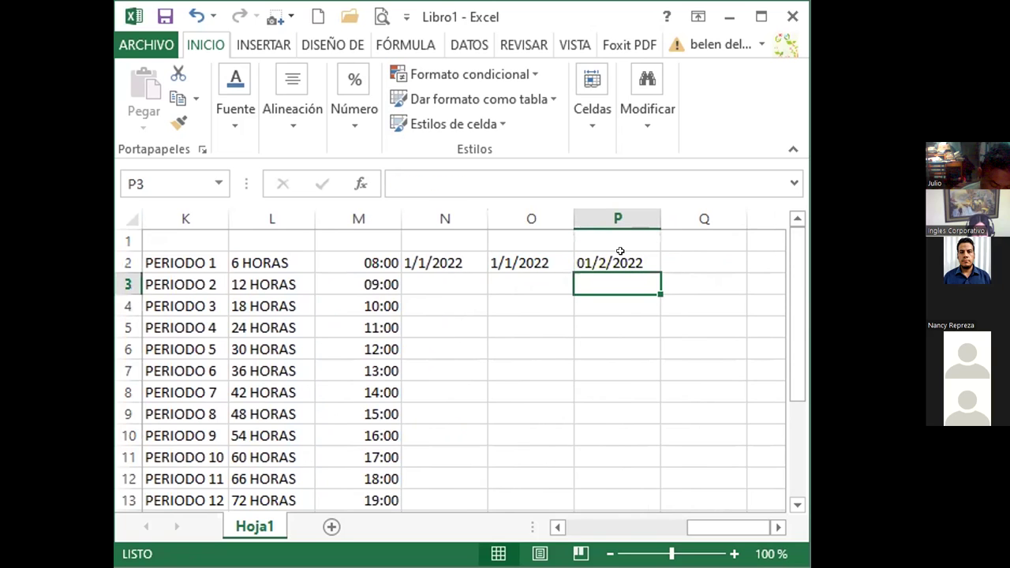
- Try to fill the date in P2 down through P12 using the date fill options
click(620, 251)
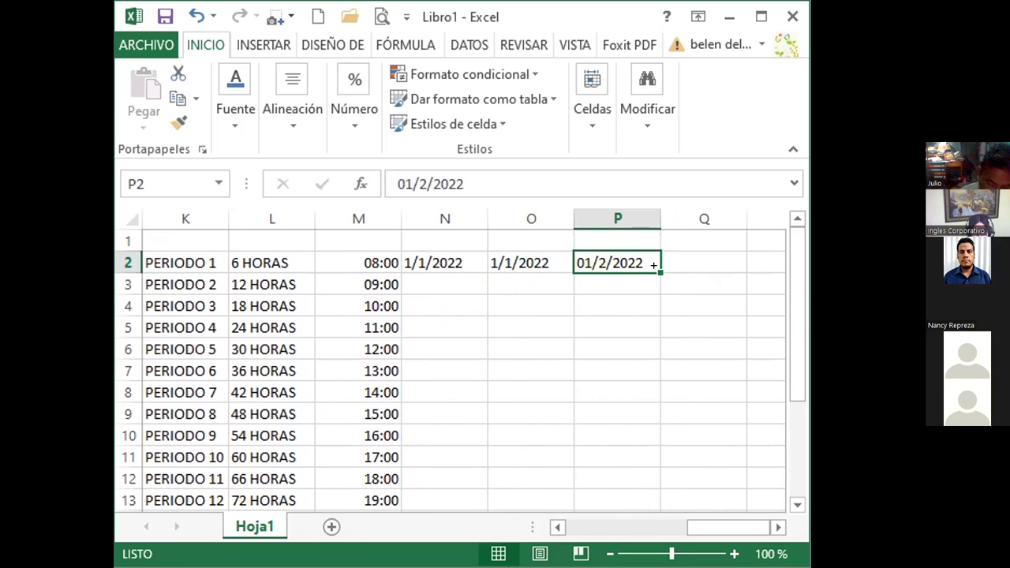
drag(654, 265, 638, 487)
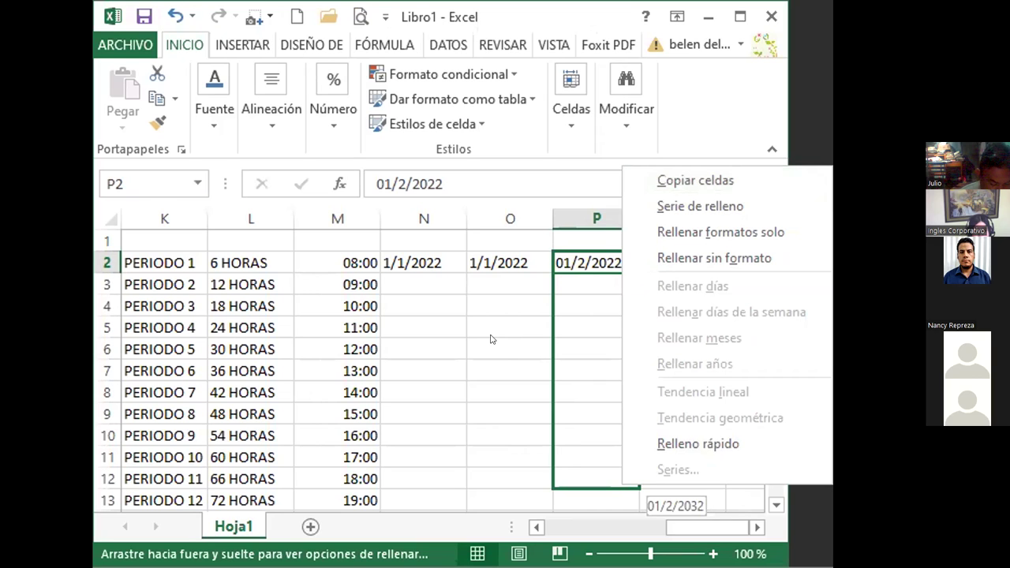
click(622, 257)
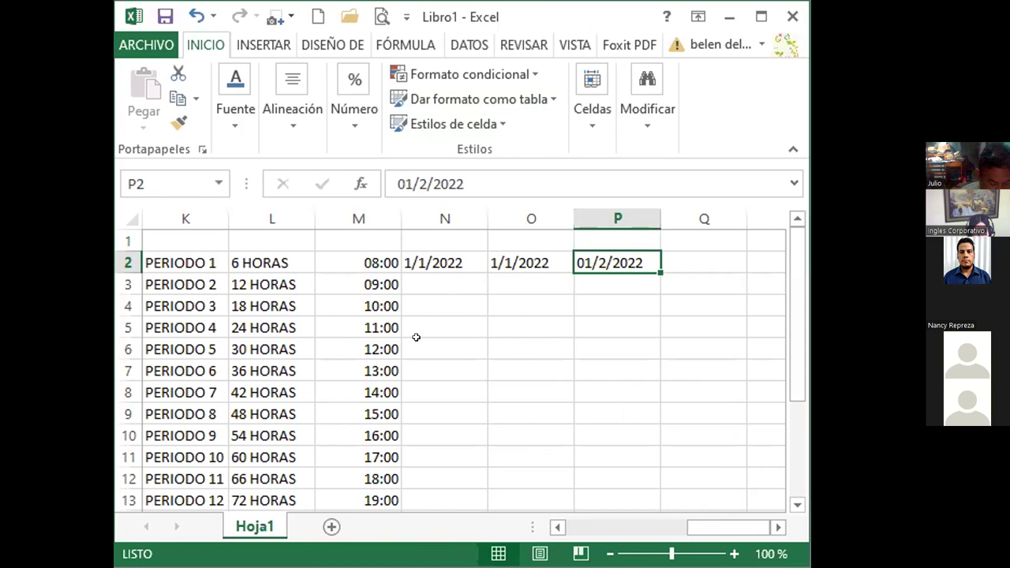
- Add a new sheet to the workbook and enter the date 1/3/2022 in its cell A1
click(330, 527)
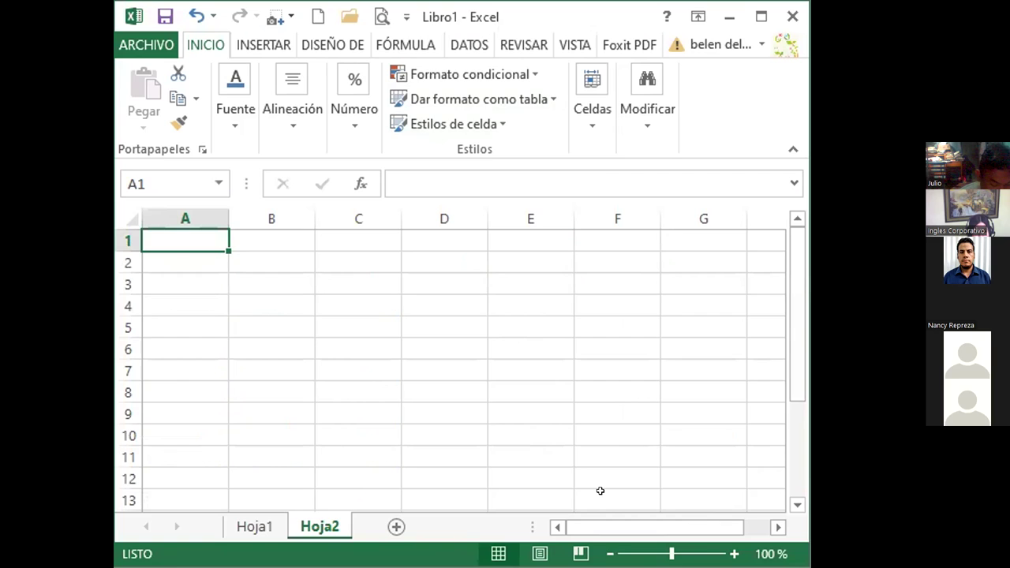
text(1/3/2022)
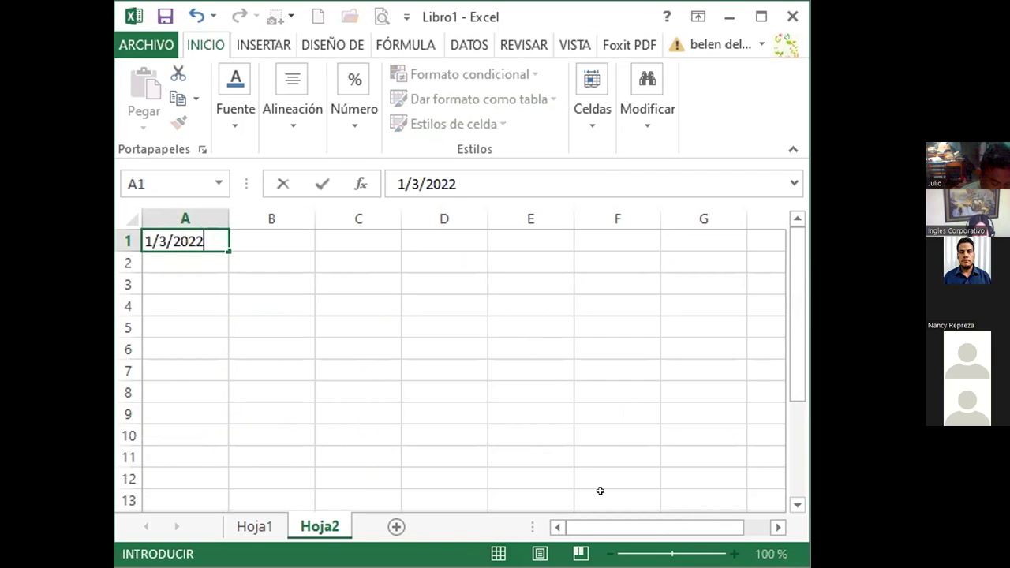
key(Return)
key(Return)
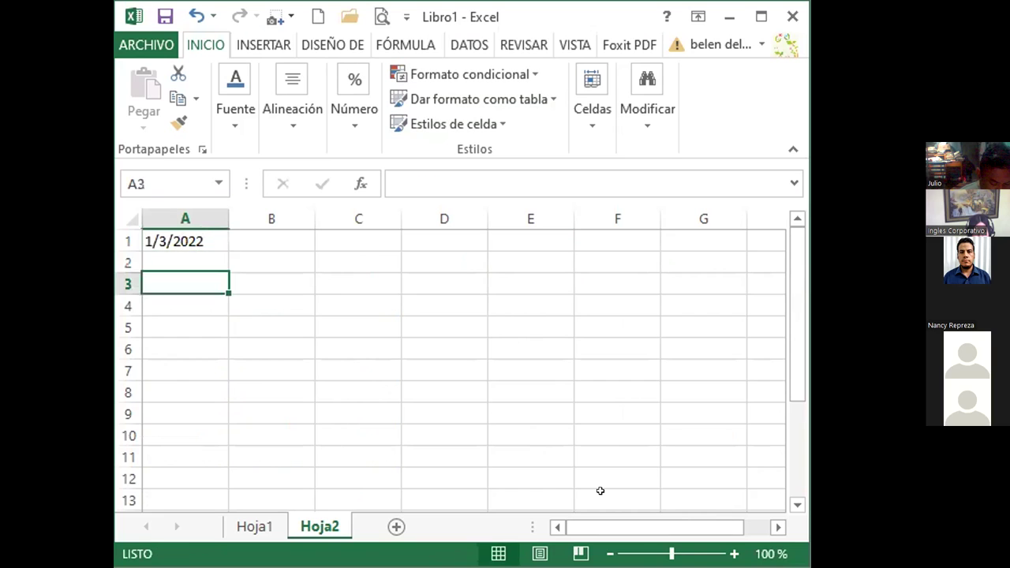
- Try to fill the date in A1 of the new sheet down through A16 using the date fill options
key(Up)
click(210, 233)
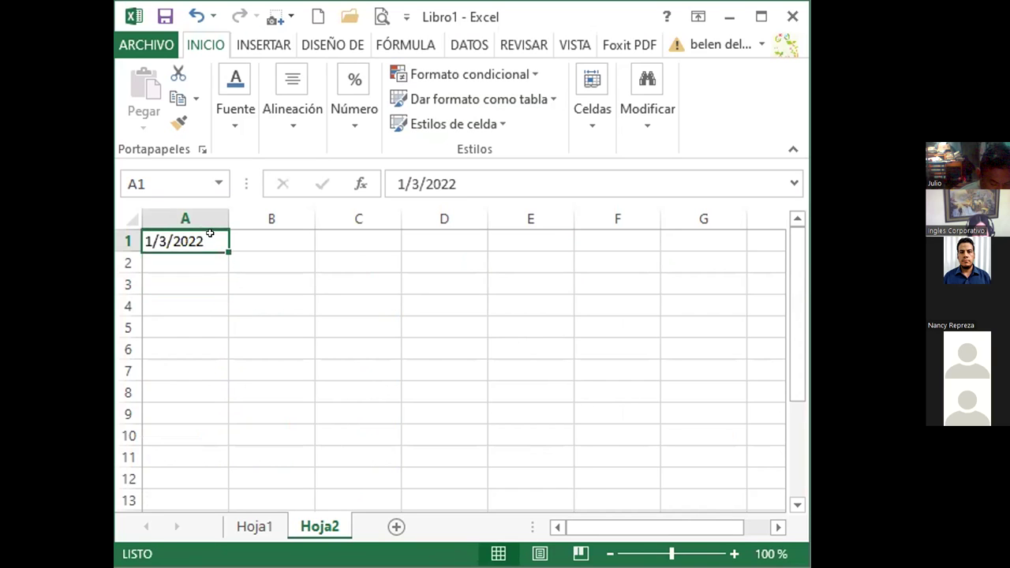
drag(222, 244, 222, 245)
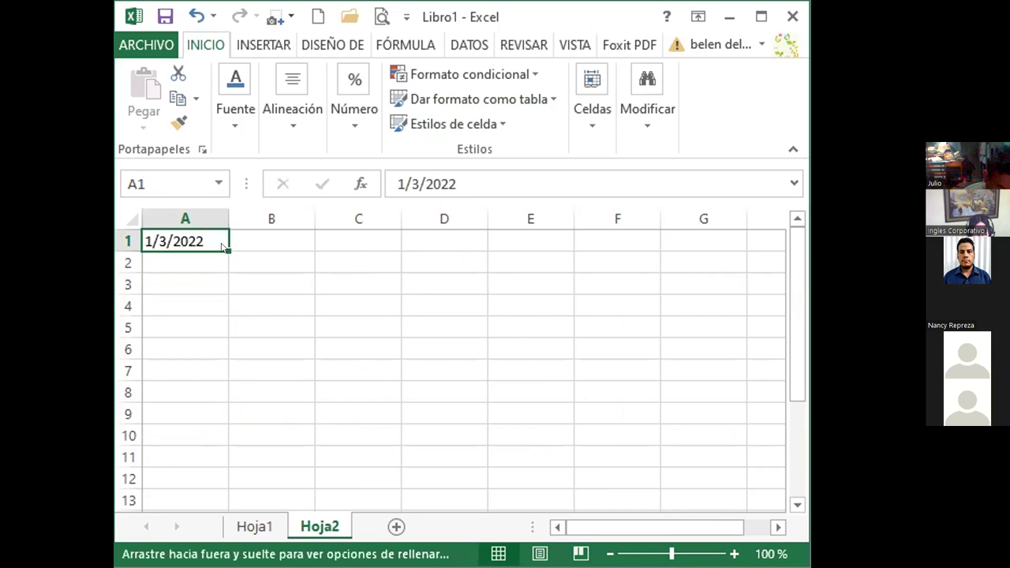
drag(238, 541, 239, 543)
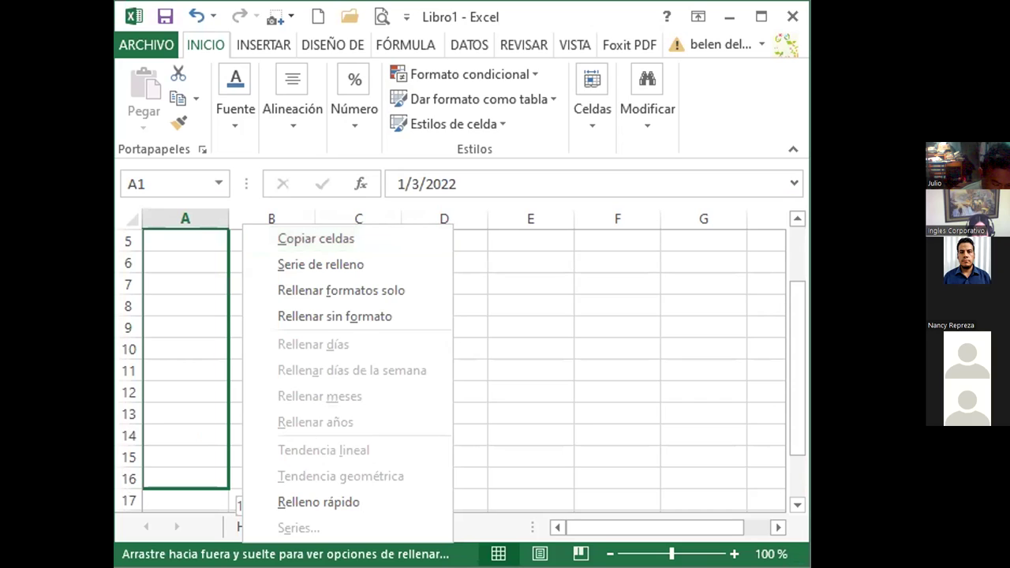
- Maximize the workbook window and open the advanced Excel options
click(758, 11)
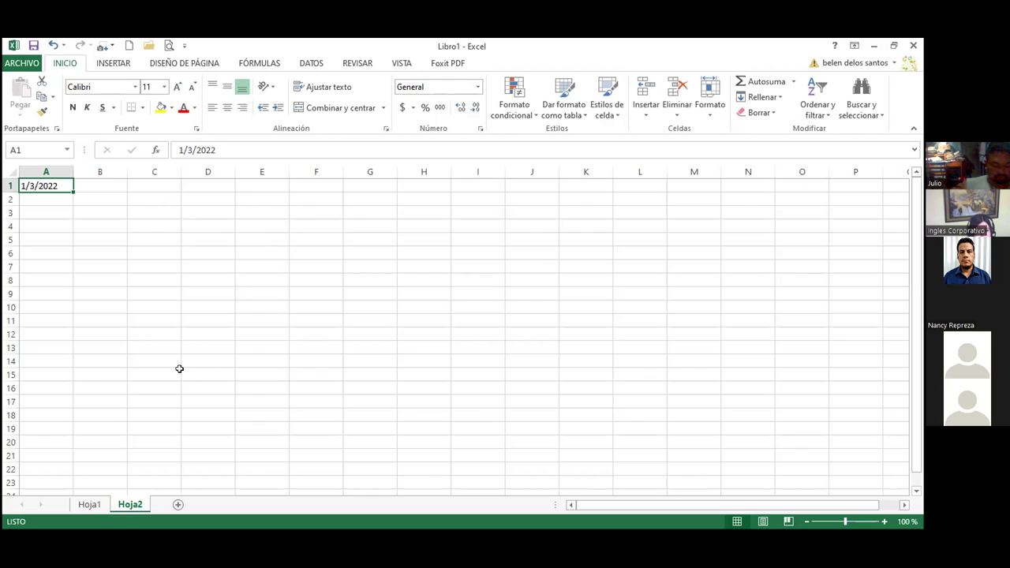
click(33, 46)
click(27, 61)
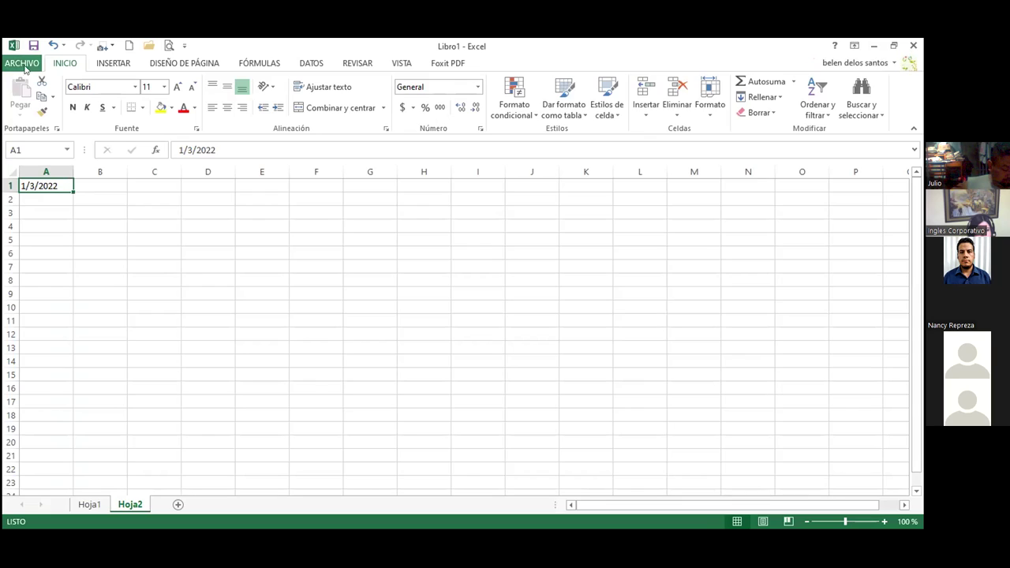
click(23, 65)
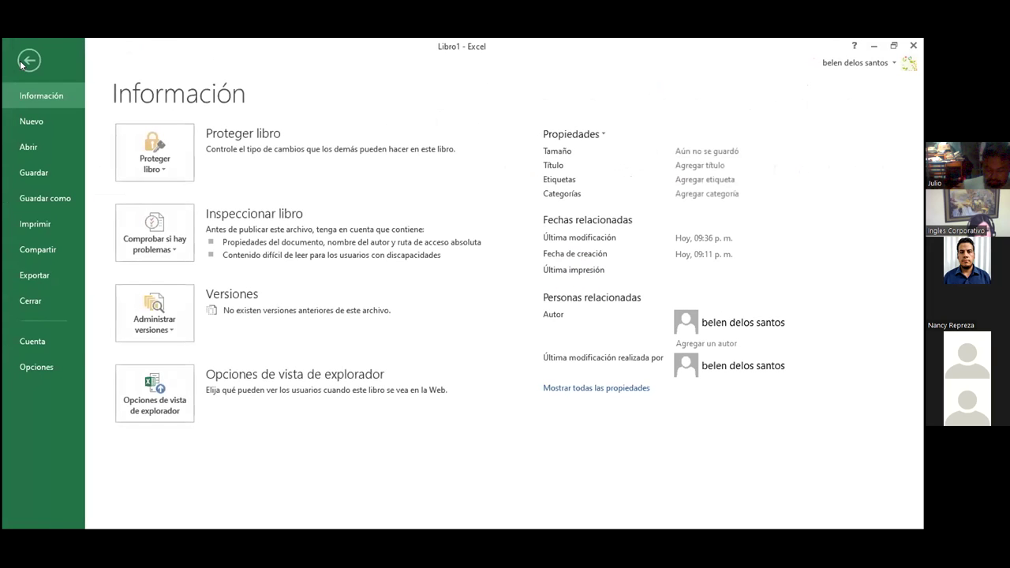
click(40, 365)
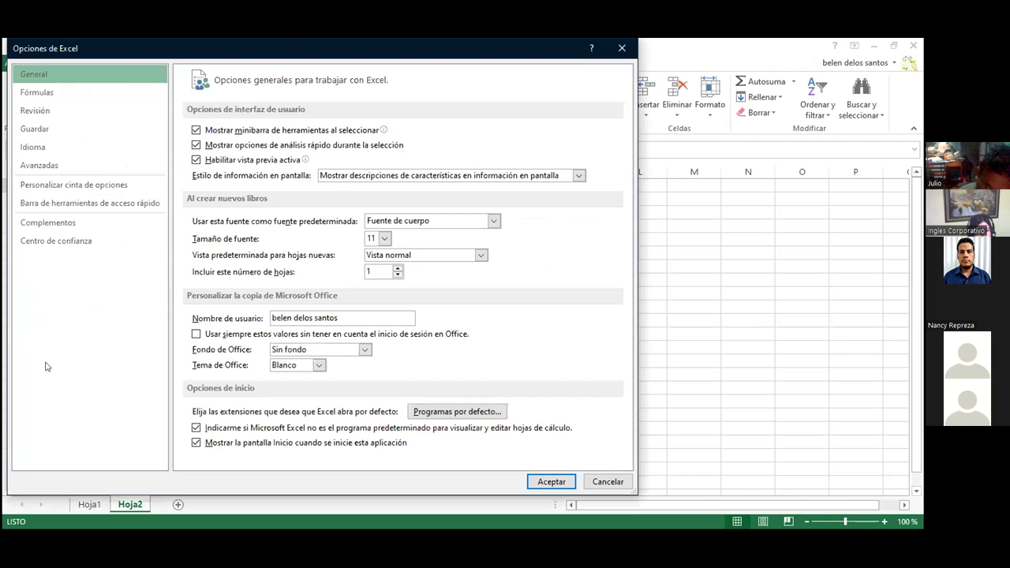
click(37, 169)
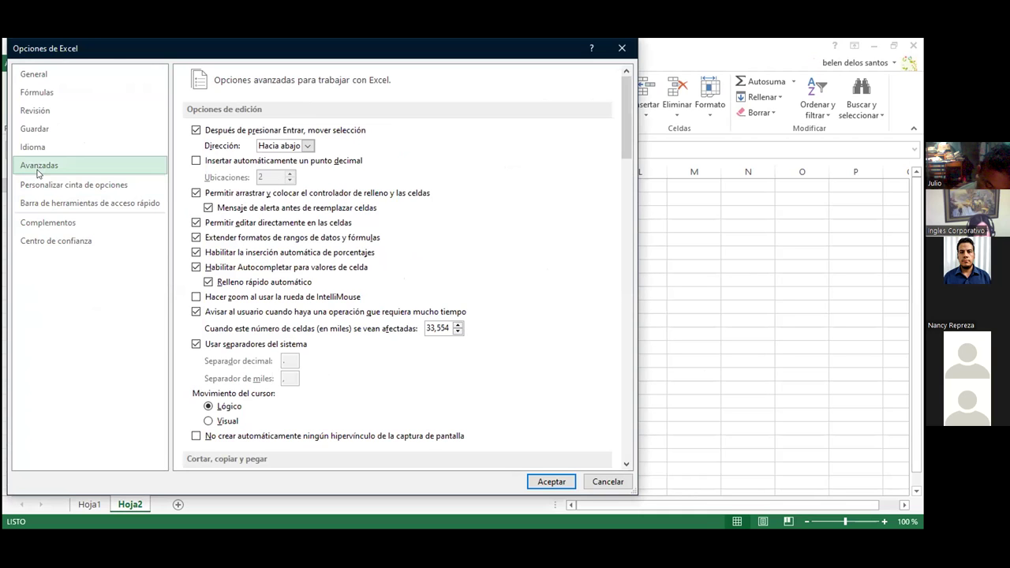
- Open the custom lists used for sort criteria and fill sequences from the General section of the advanced options
scroll(355, 398, down, 15)
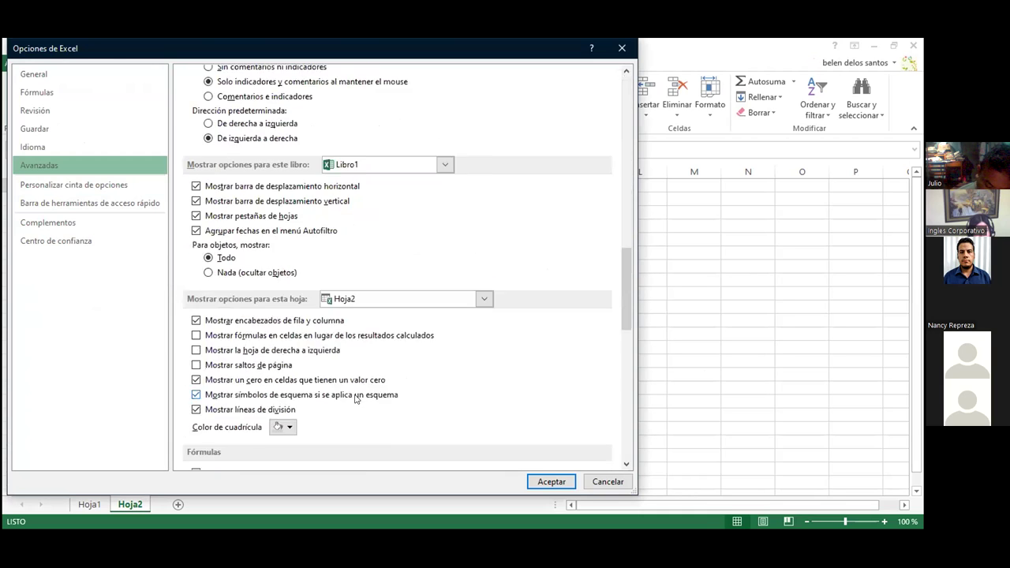
scroll(355, 398, down, 3)
scroll(355, 398, down, 11)
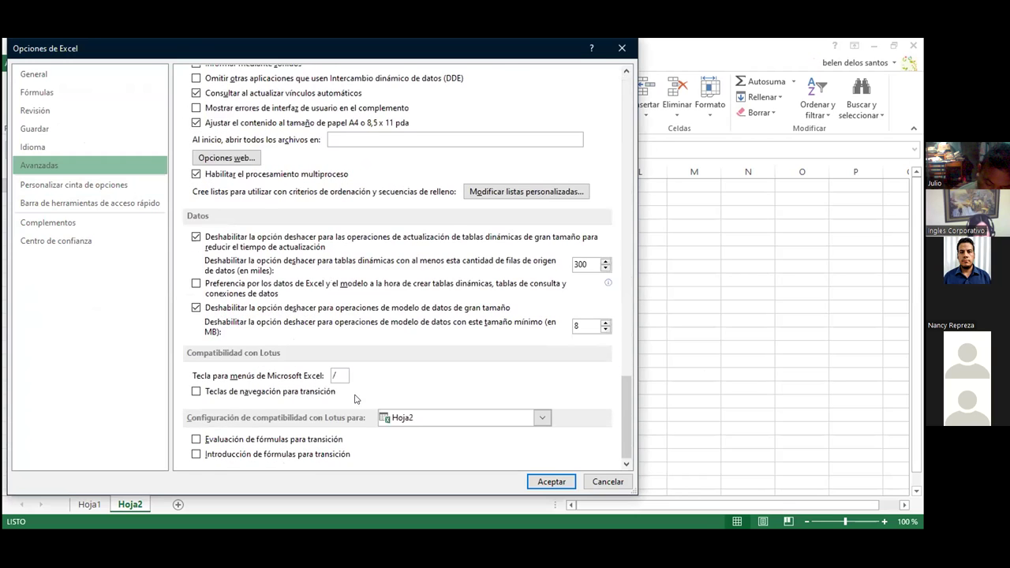
scroll(355, 398, up, 3)
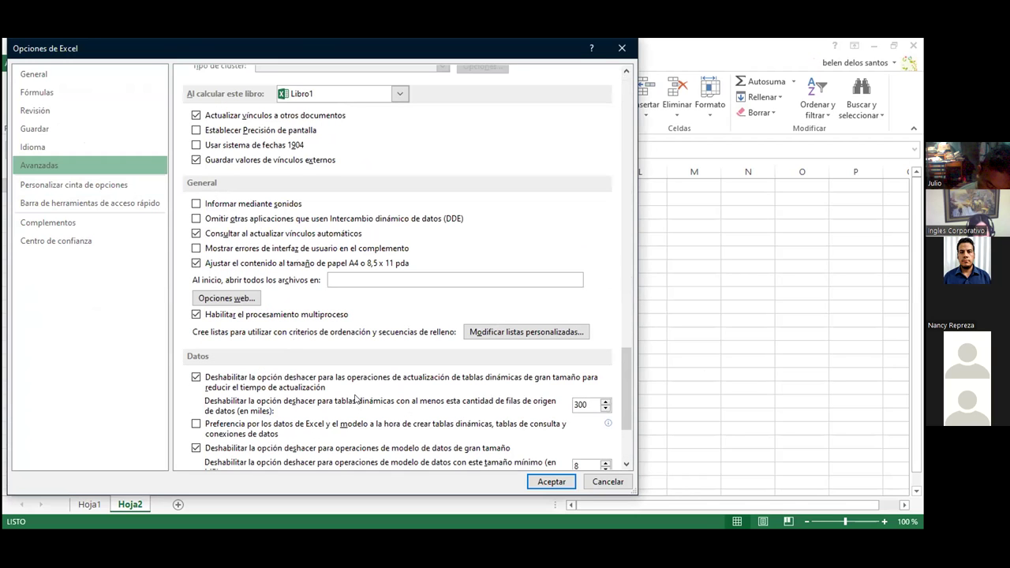
click(545, 334)
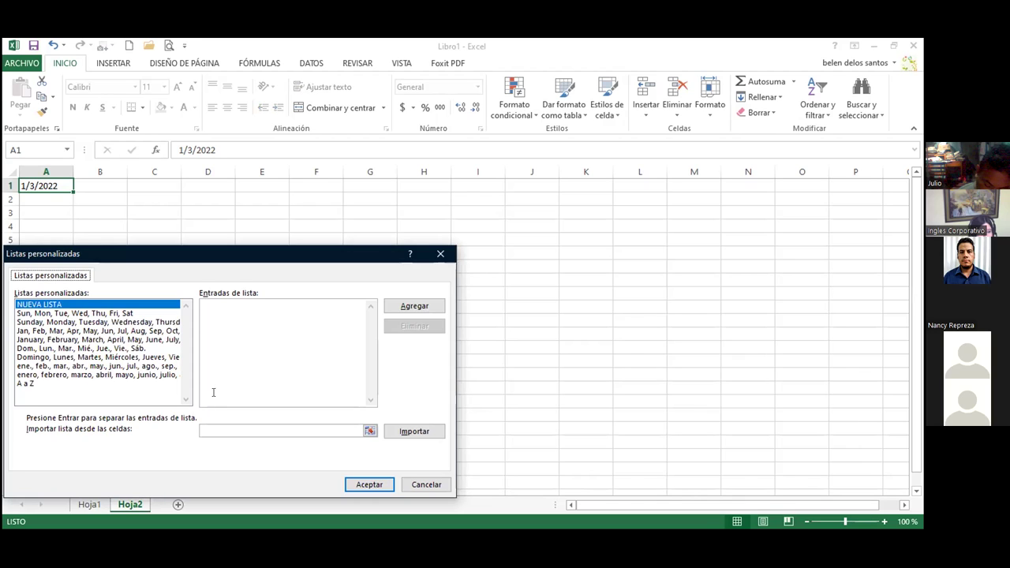
- Add a custom list with the entries 1/3/2021 and 1/4/2021 and accept the Excel options
click(228, 323)
text(1/3/2021)
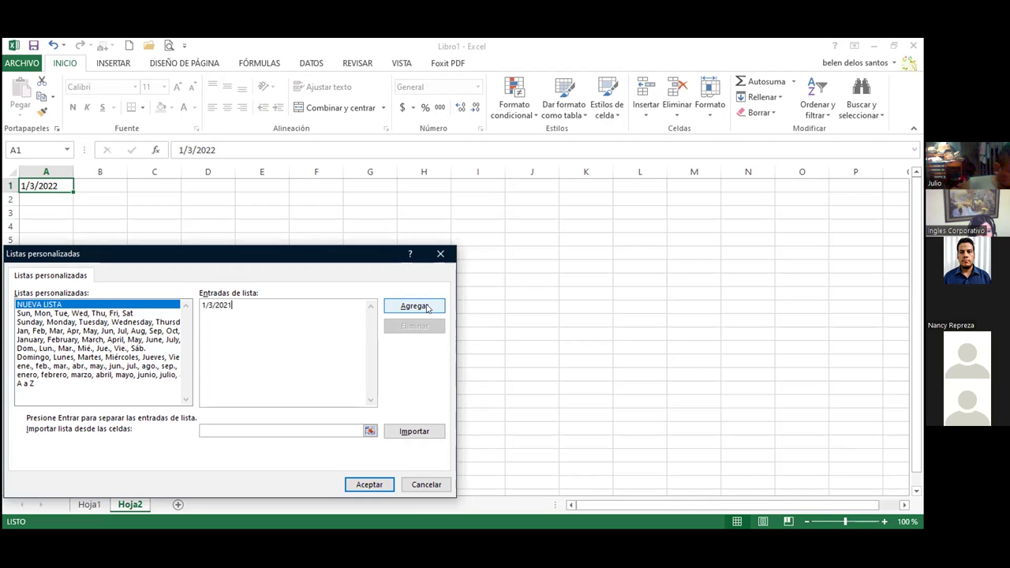
key(Return)
text(1/)
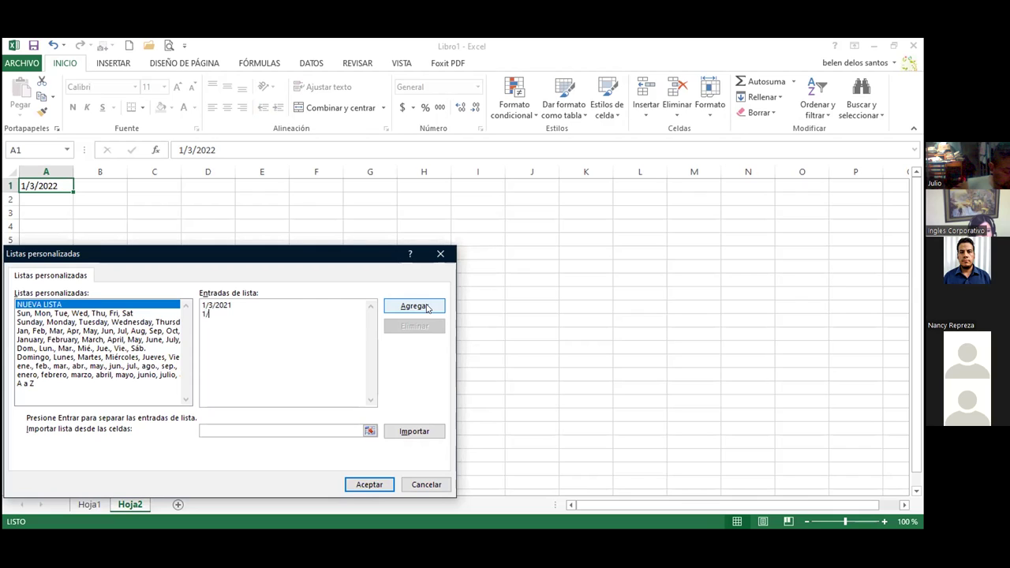
text(4/2021)
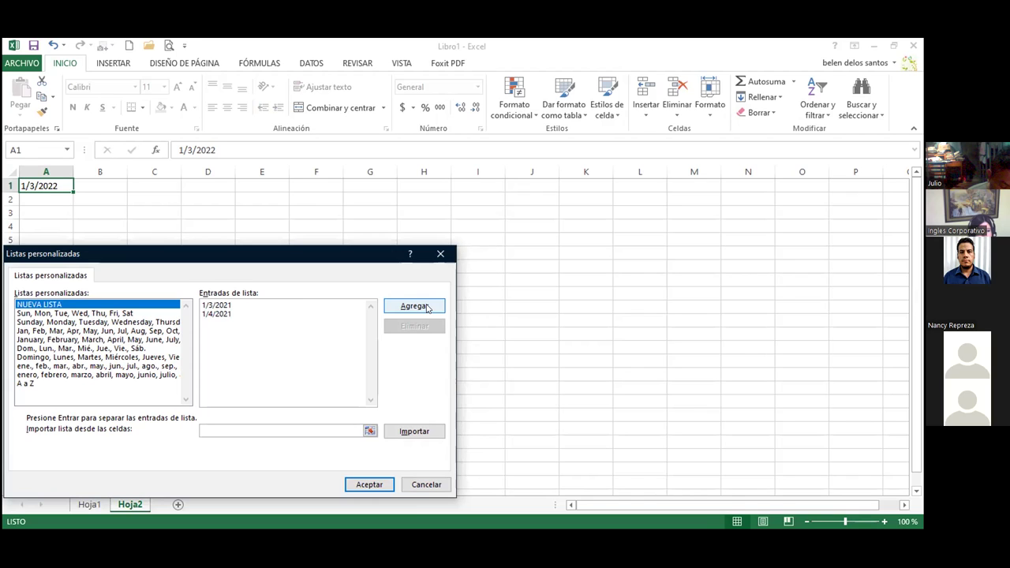
click(426, 307)
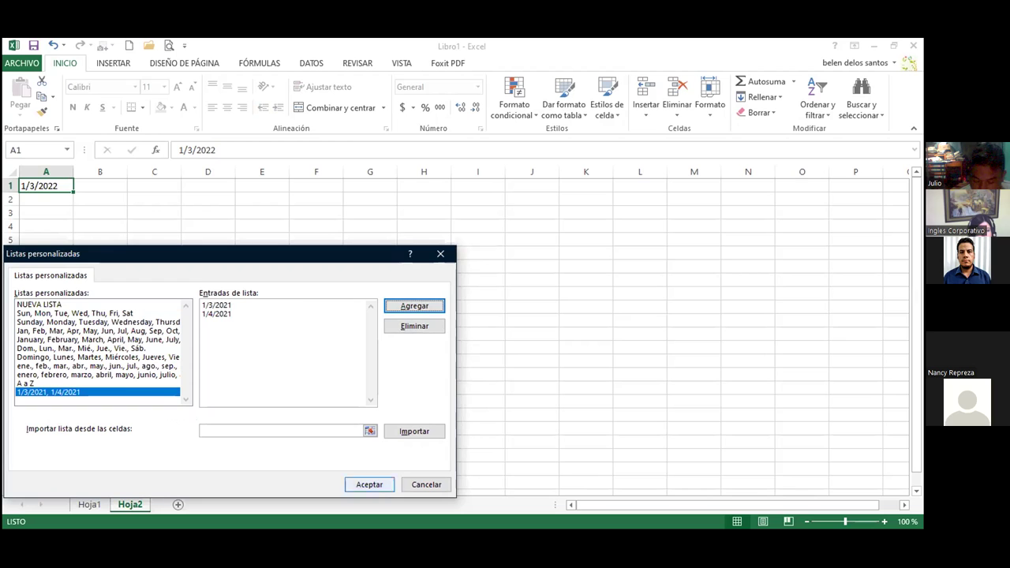
click(367, 483)
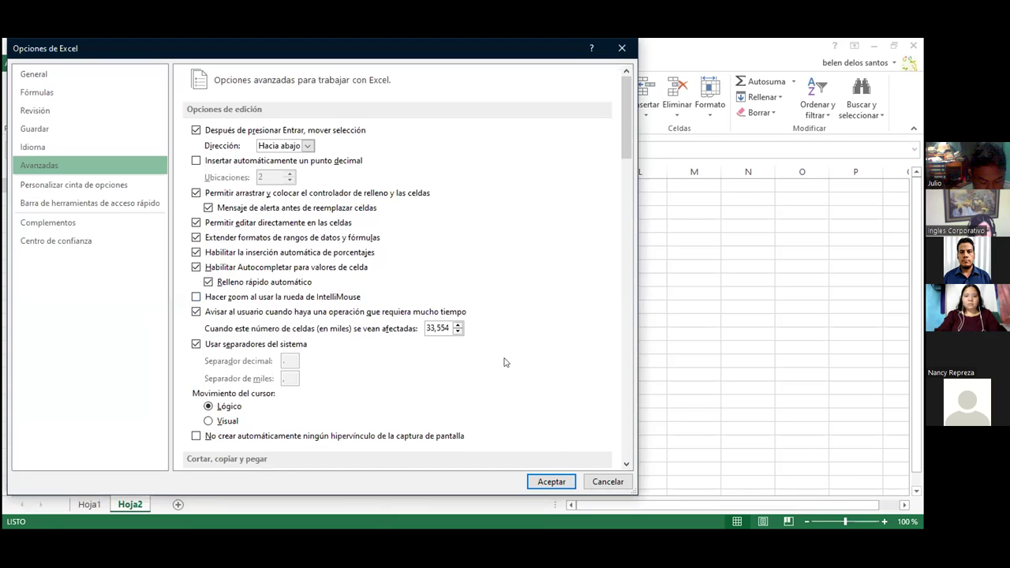
click(550, 480)
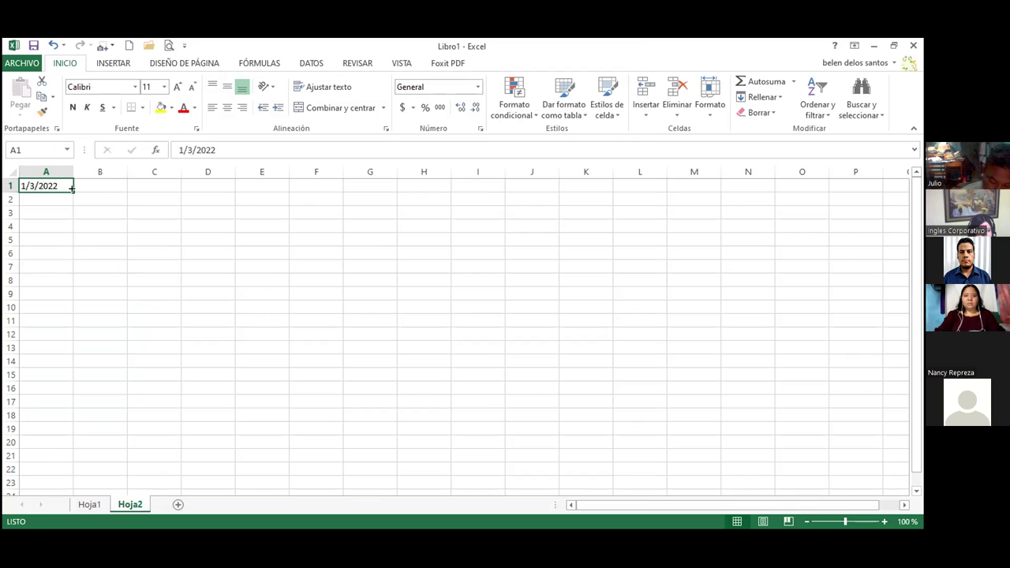
- Try to fill the date in A1 of Hoja2 down through A12 using the date fill options
drag(71, 188, 101, 337)
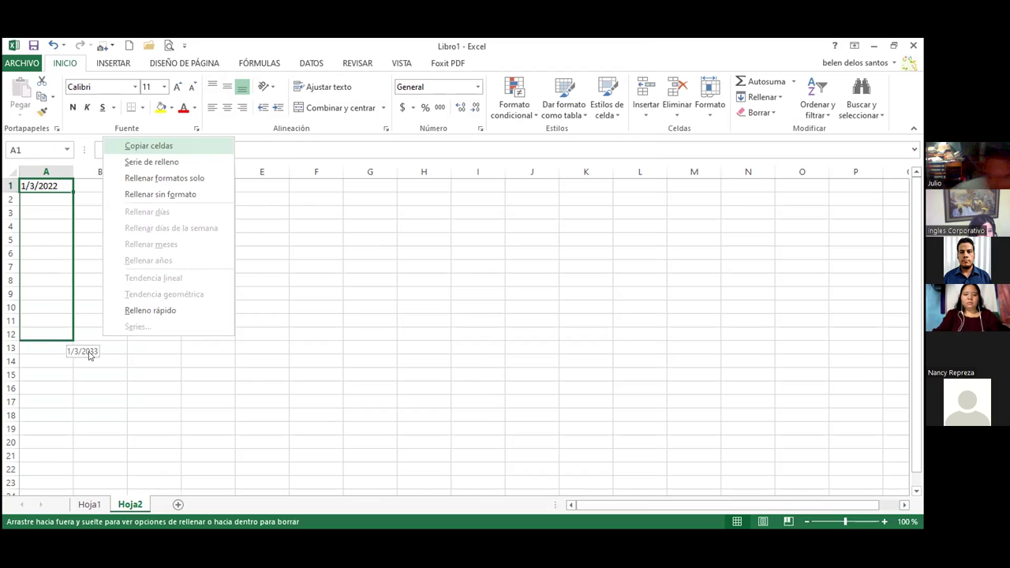
click(90, 355)
click(54, 186)
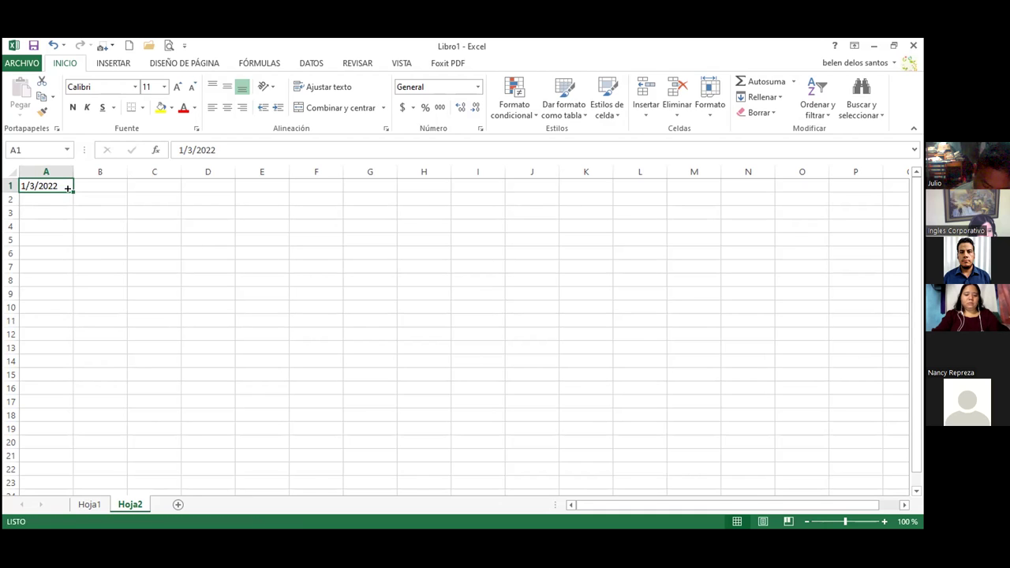
- Fill the date in A1 down through A14 as a plain series
click(52, 209)
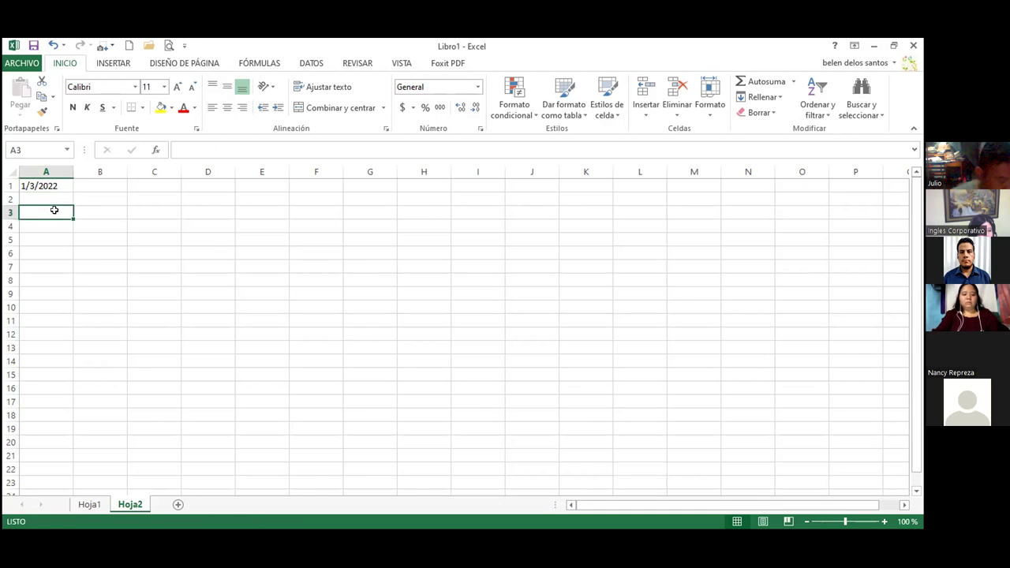
click(63, 184)
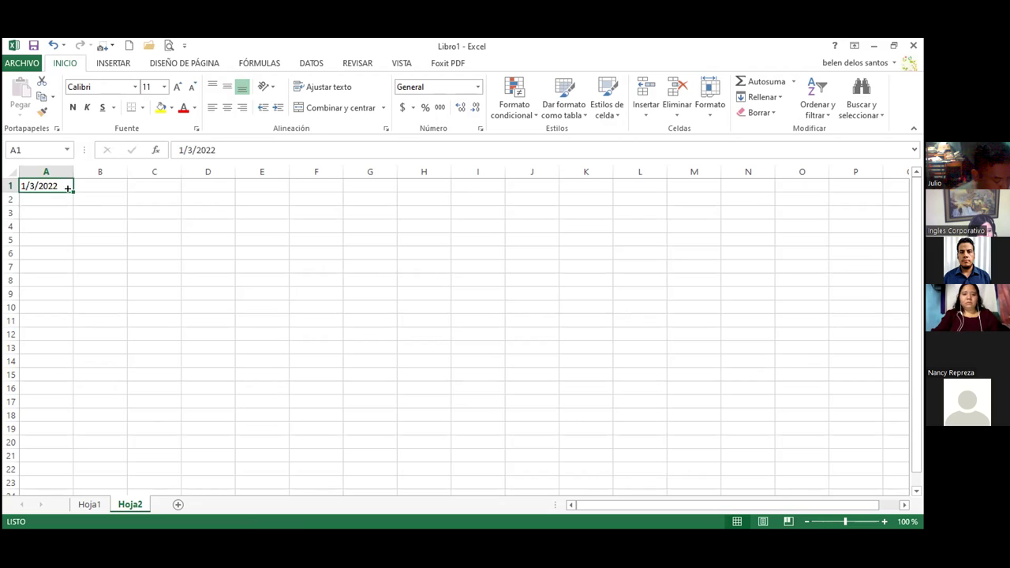
drag(68, 187, 68, 210)
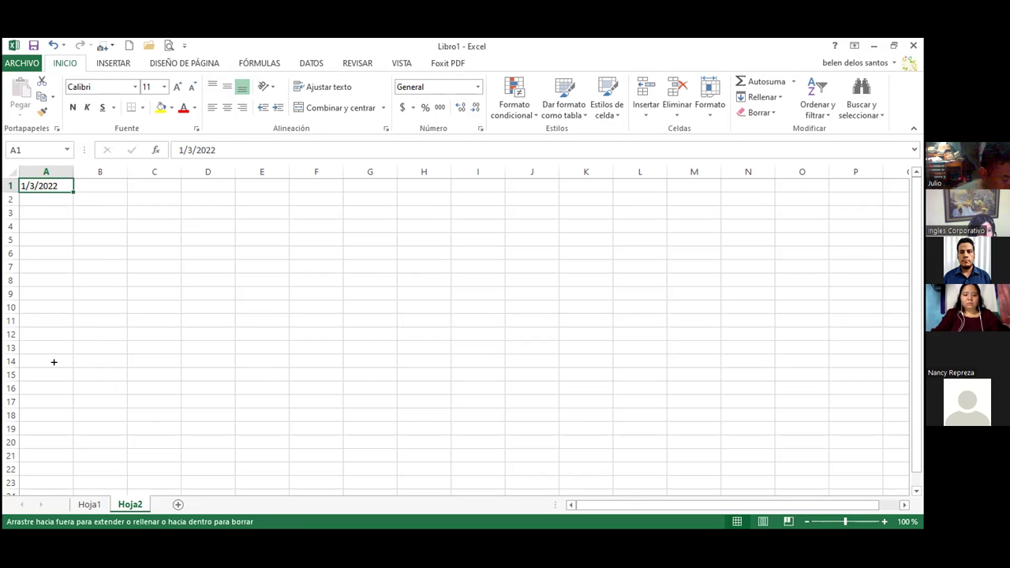
drag(54, 361, 53, 362)
click(338, 331)
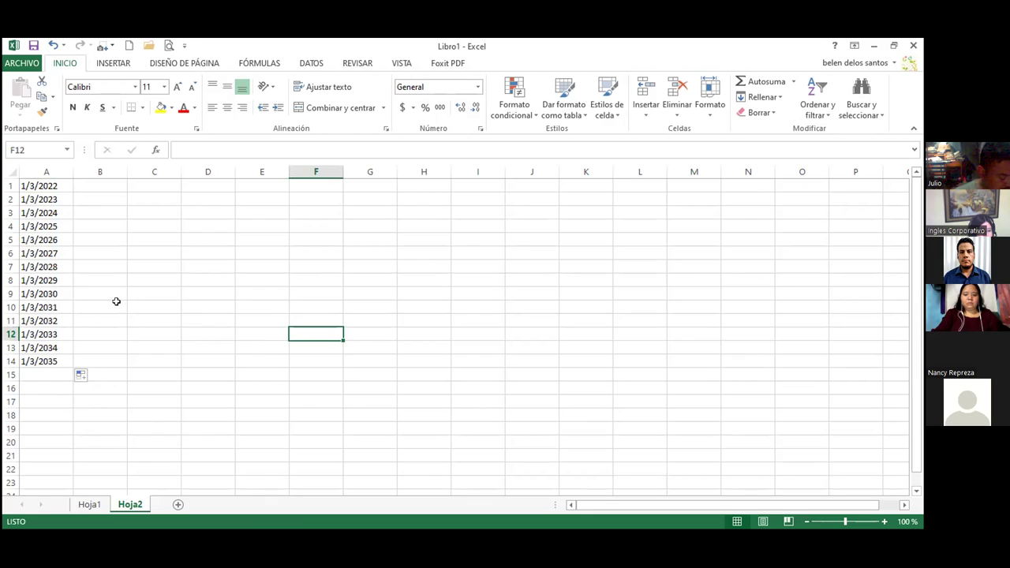
- Enter the date in cell B1 with dots as separators, as 1.1.2022
click(112, 186)
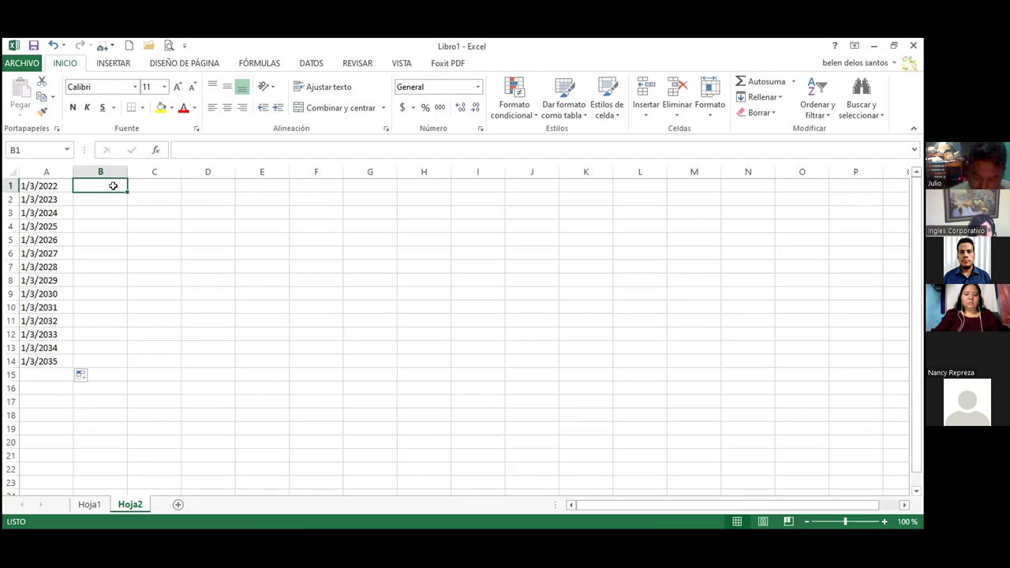
text(1/1/)
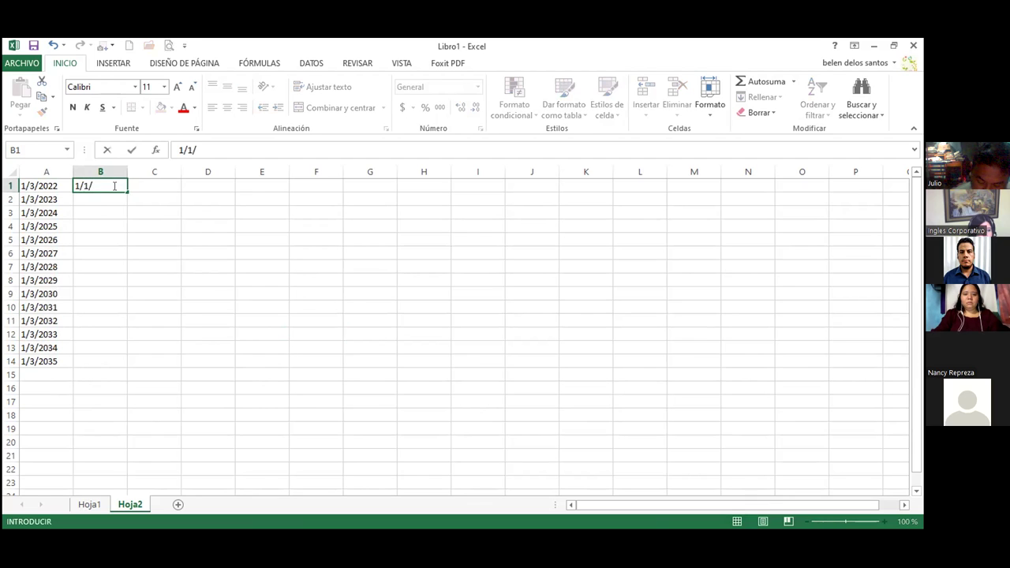
key(BackSpace)
key(BackSpace)
key(BackSpace)
text(.1.2022)
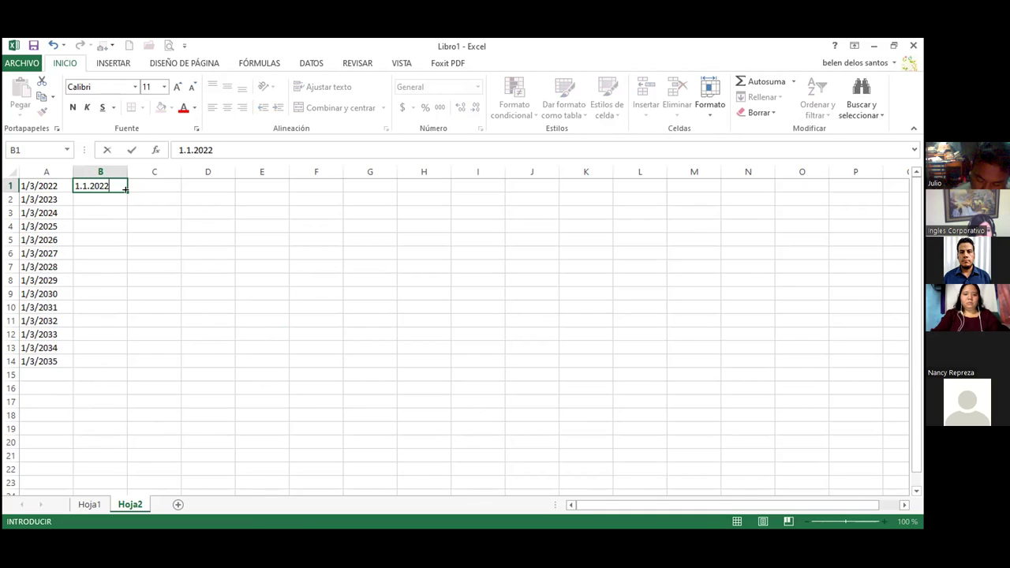
- Try to fill the dotted date in B1 down through B12 using the date fill options
click(126, 189)
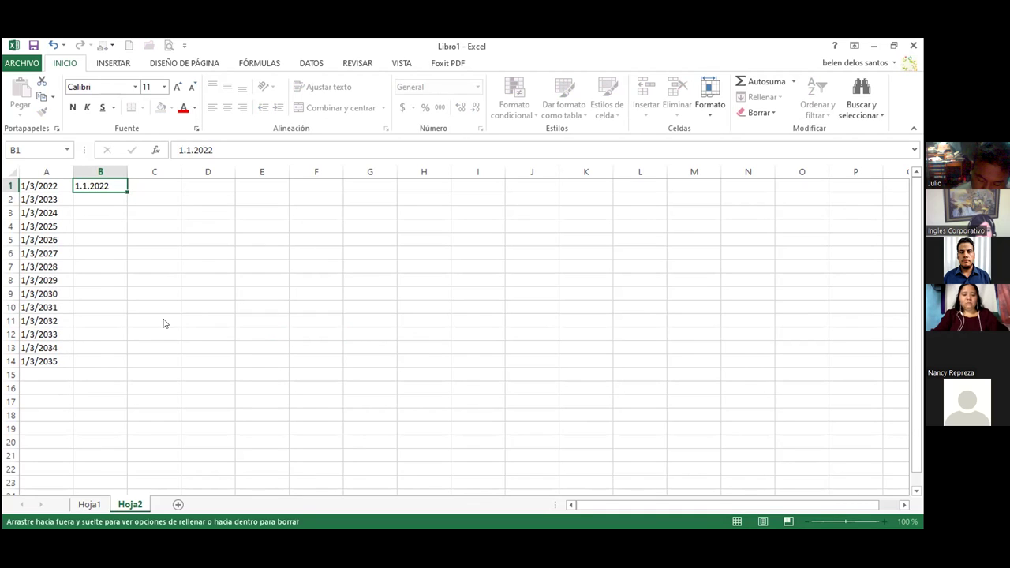
drag(135, 350, 136, 347)
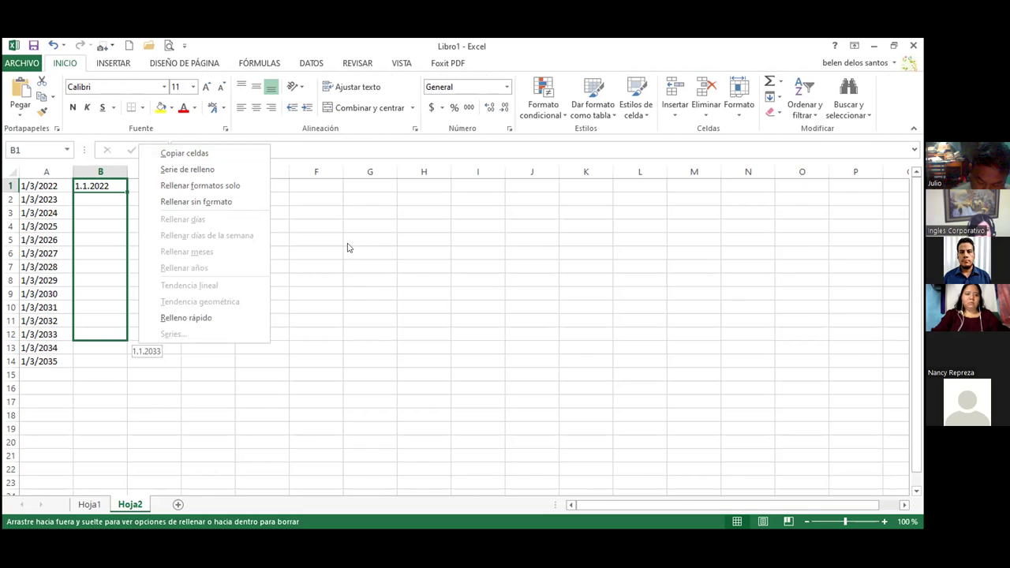
key(Escape)
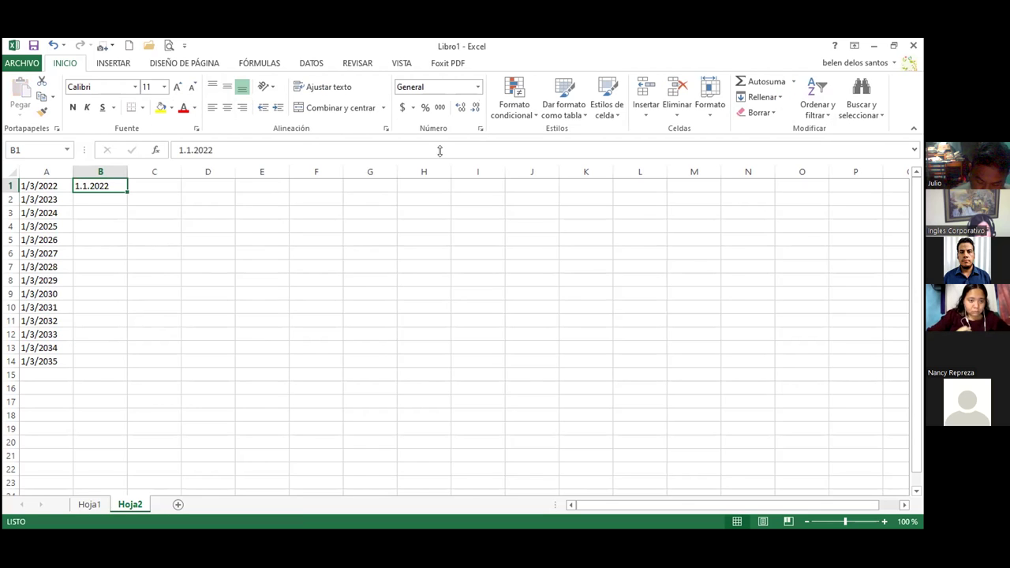
click(303, 259)
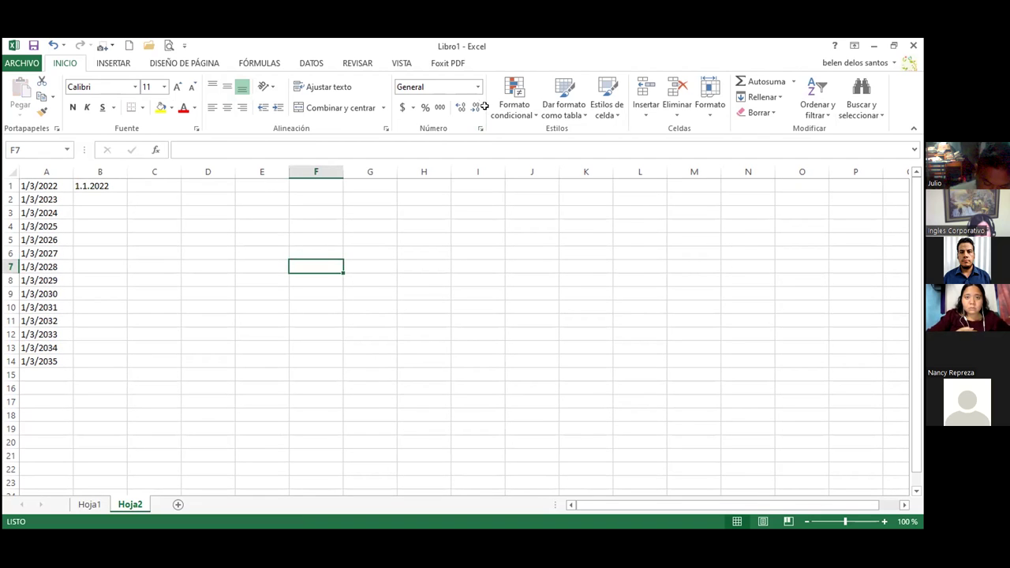
drag(536, 253, 893, 44)
click(477, 415)
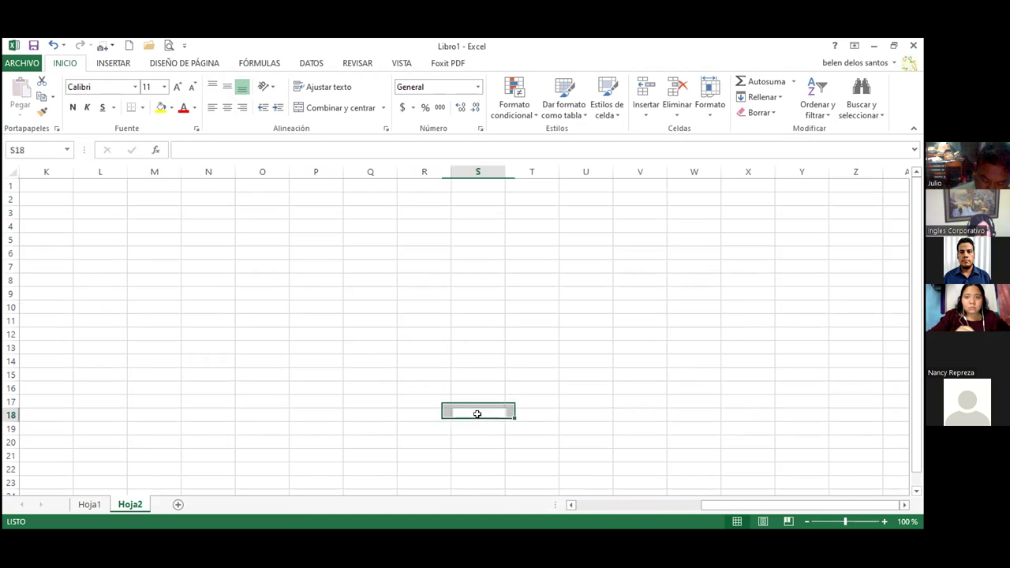
scroll(253, 387, left, 5)
click(263, 386)
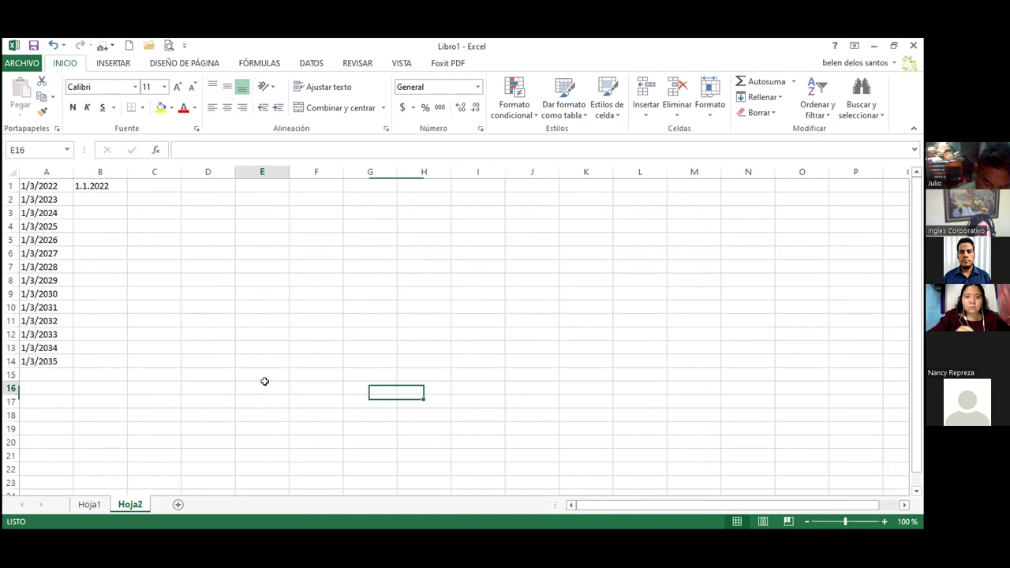
- Restore the workbook window to a smaller size and apply the Fecha corta number format to cell E16
click(892, 45)
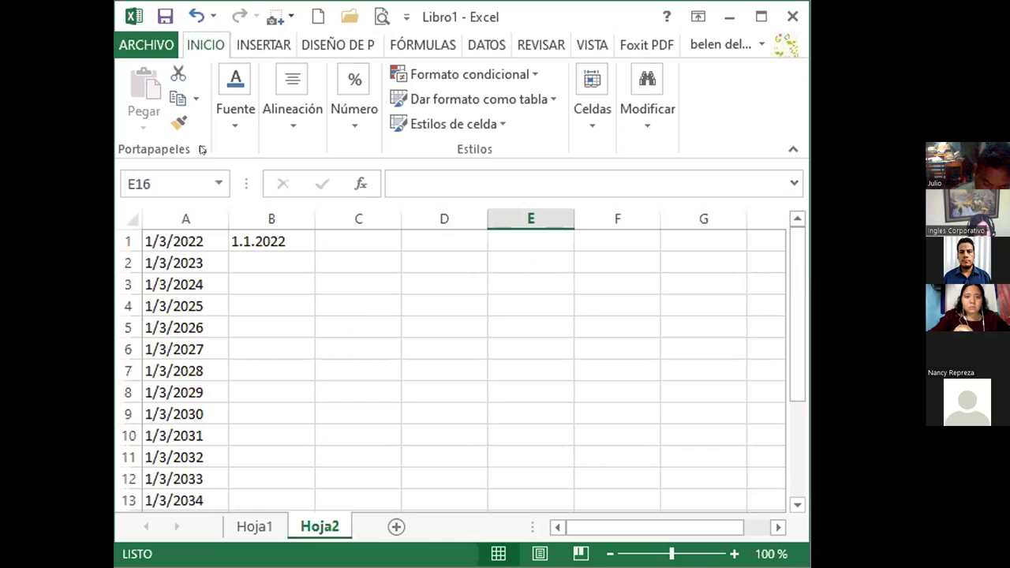
click(345, 143)
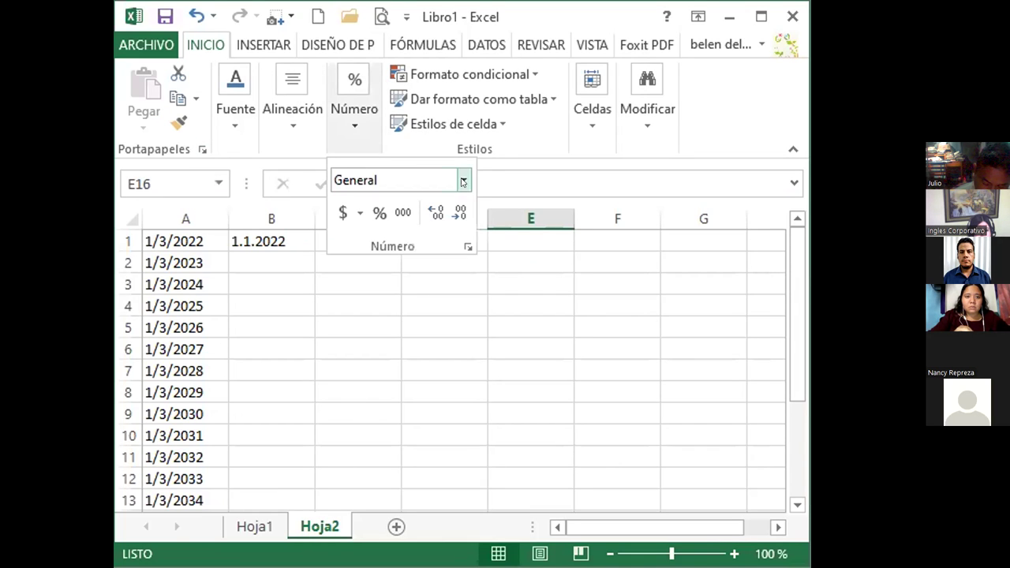
click(418, 171)
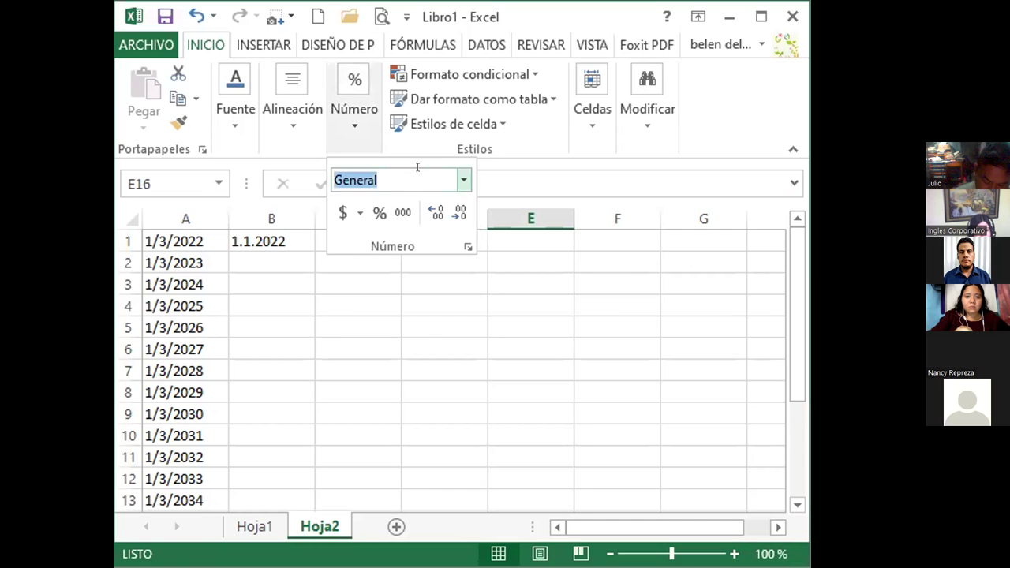
click(463, 180)
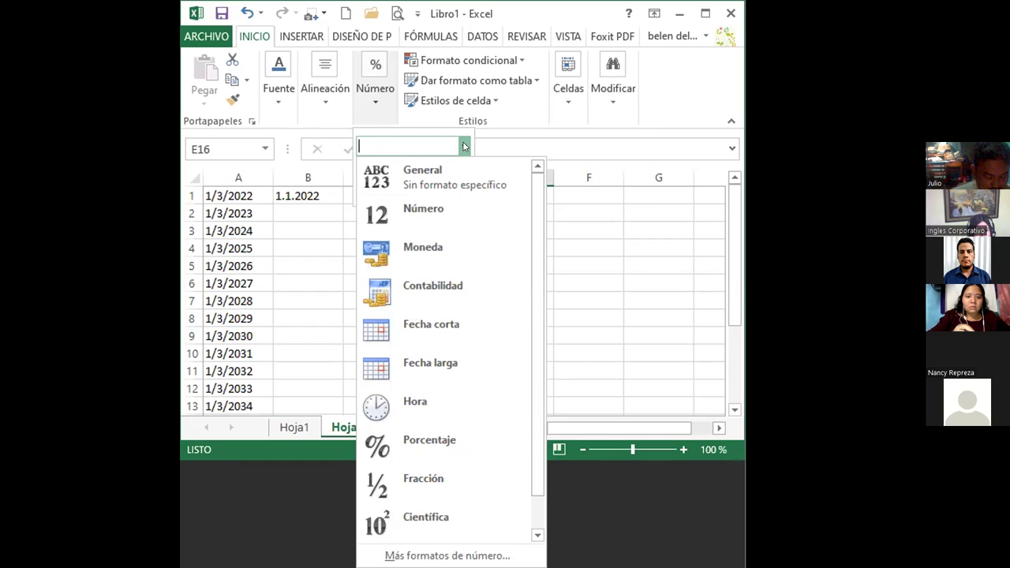
click(435, 326)
scroll(433, 316, up, 3)
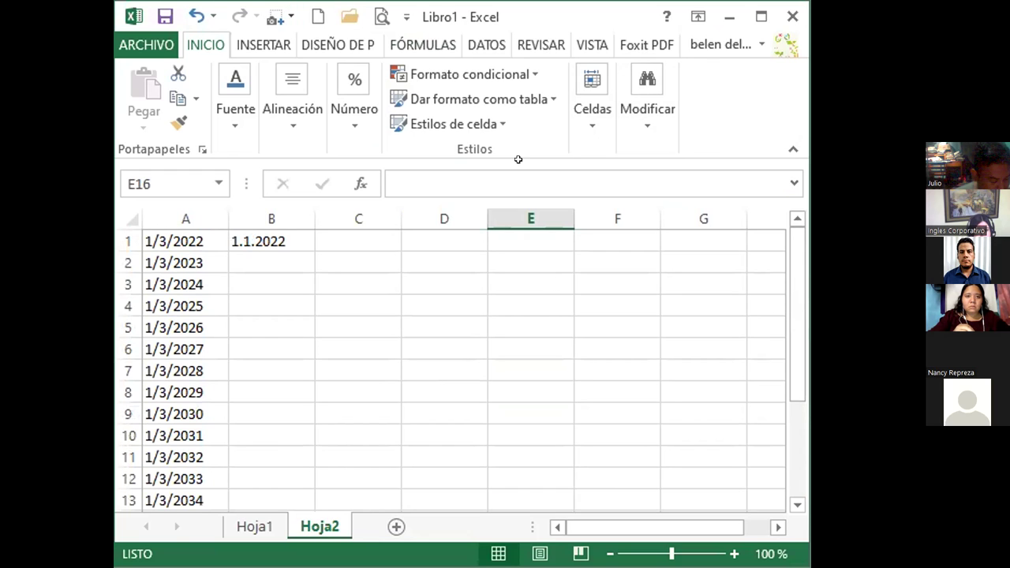
- Apply the Fecha corta number format to the dotted date in cell B1
click(279, 233)
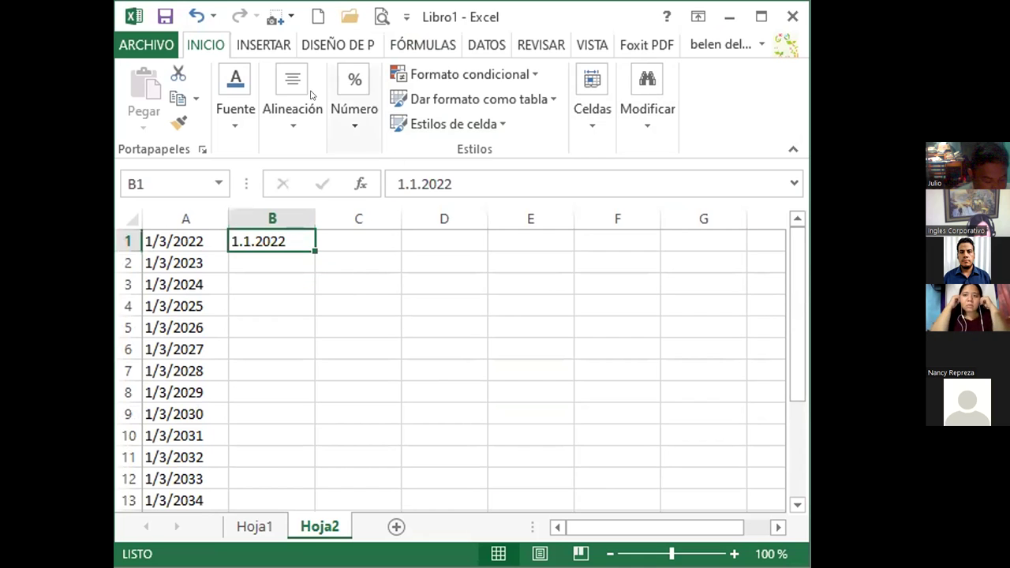
click(377, 131)
click(462, 179)
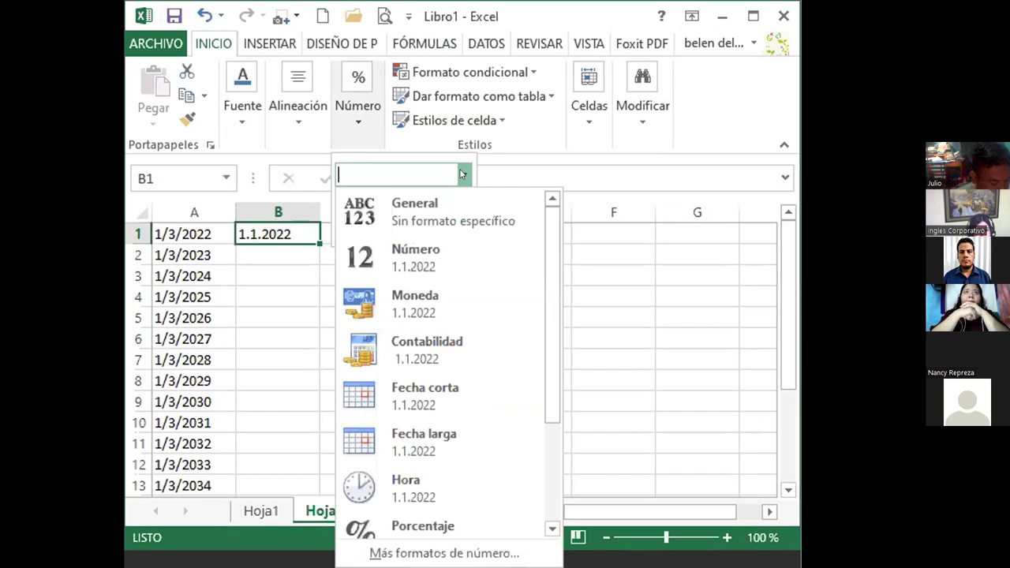
click(418, 397)
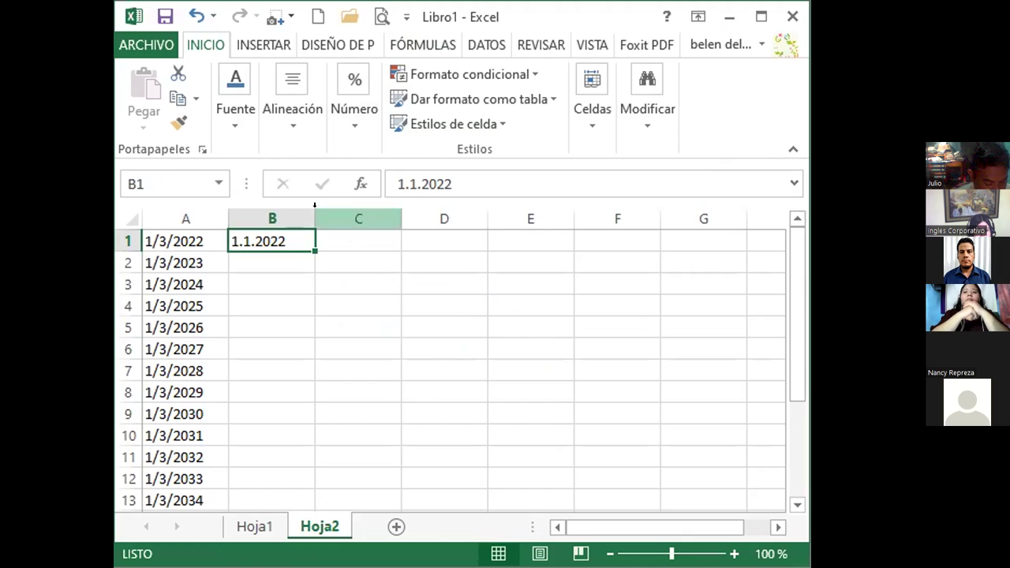
- Fill B1 down through B12, undo the fill, and try the date fill options down through B14
drag(308, 247, 295, 476)
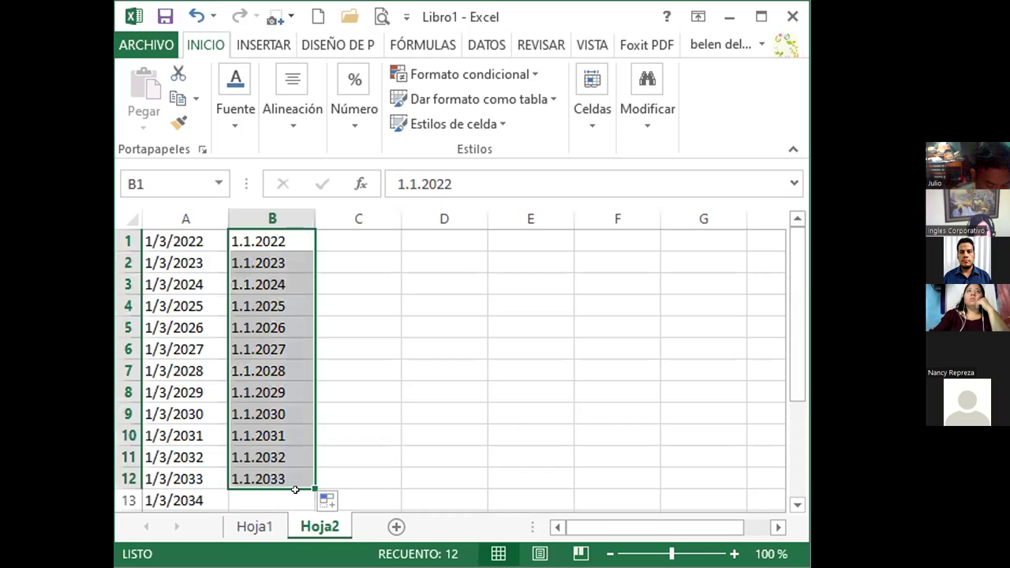
key(ctrl+z)
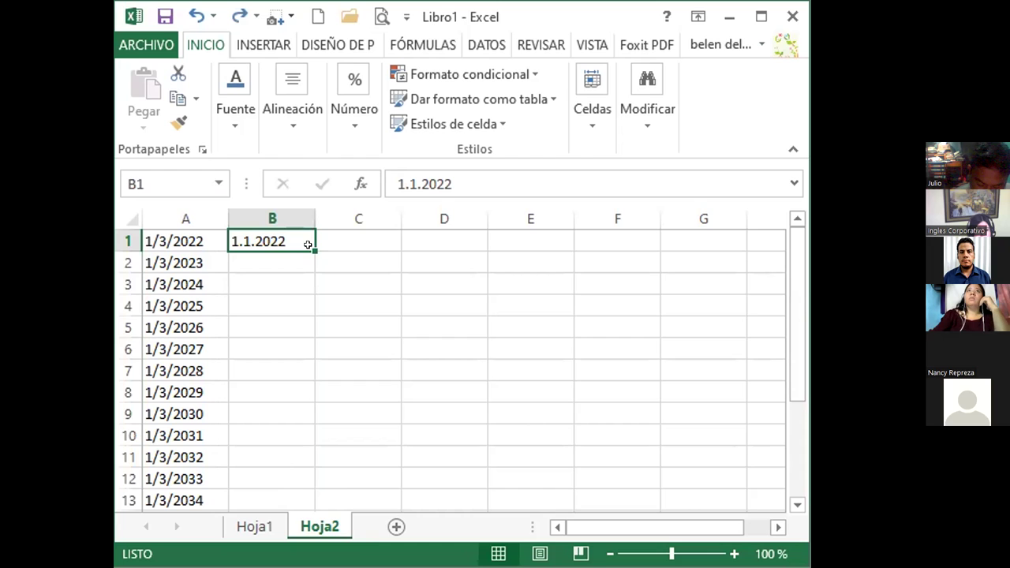
drag(309, 247, 364, 530)
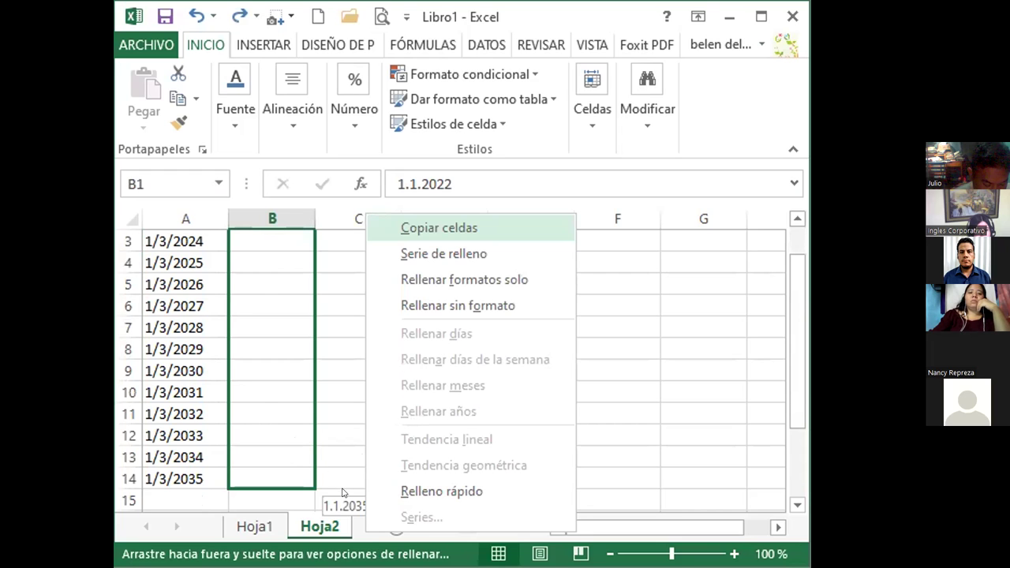
key(Escape)
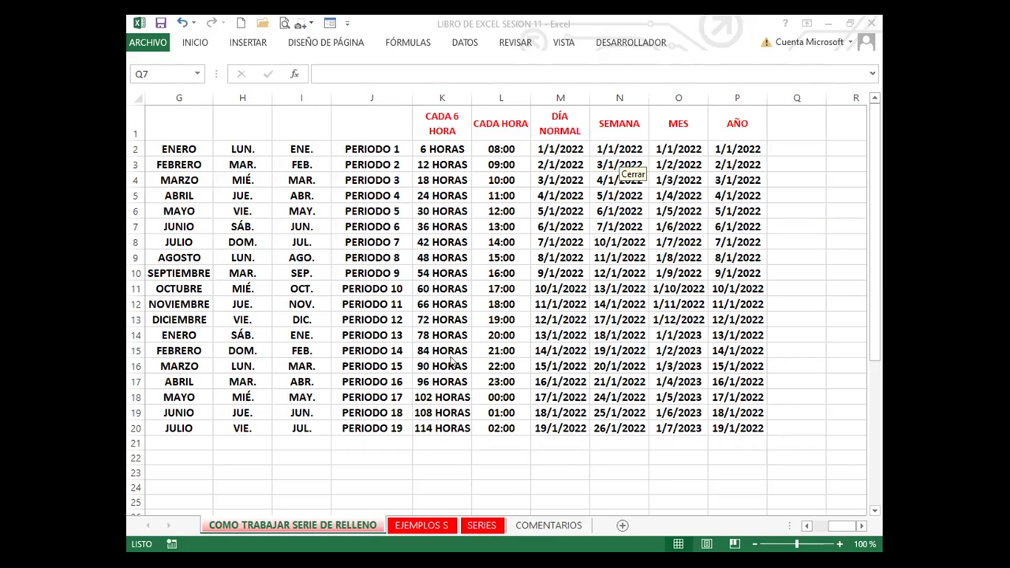
- Enter A in cell Q2 and B in cell Q3
click(730, 153)
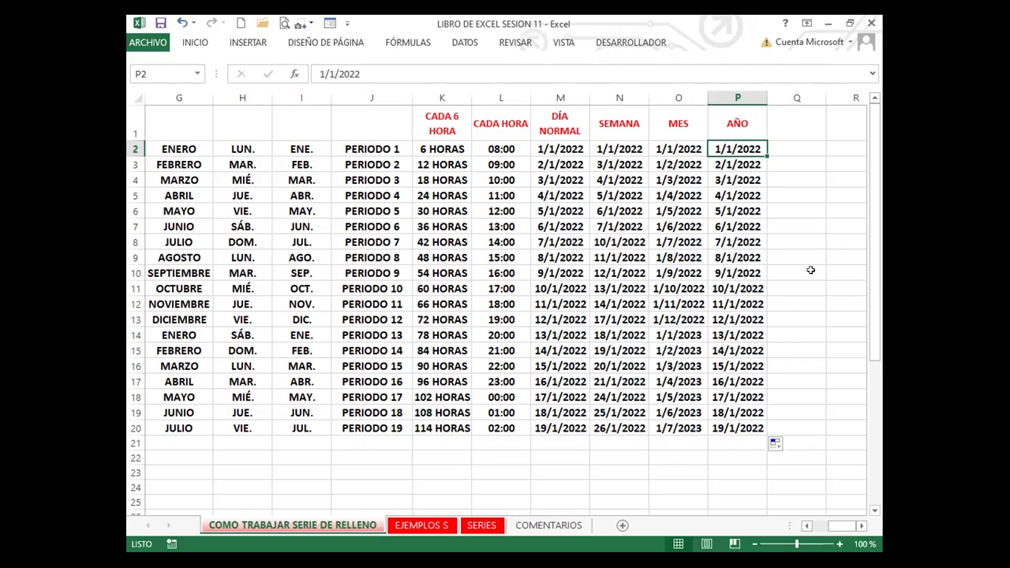
click(794, 143)
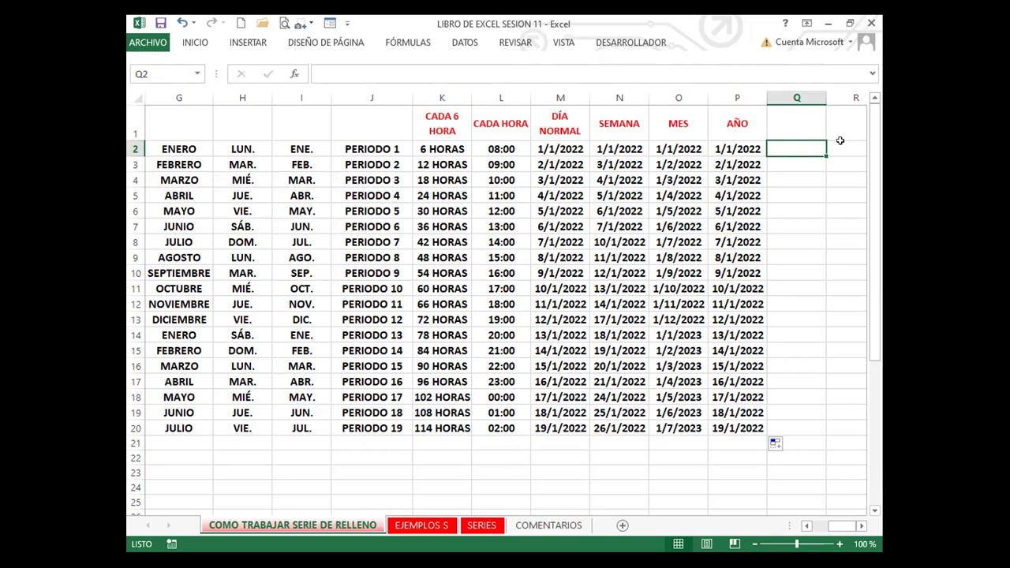
text(A)
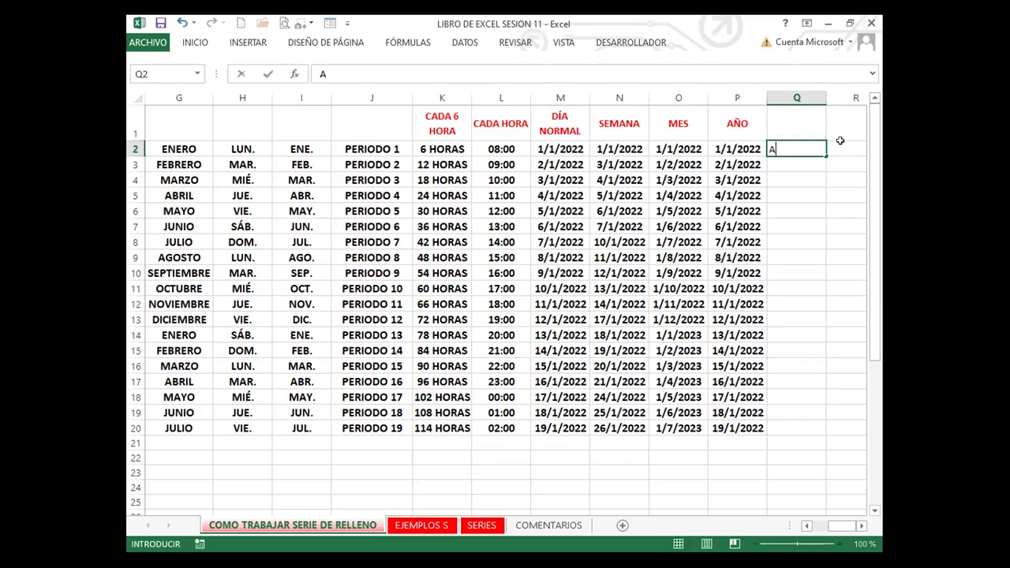
key(Return)
text(B)
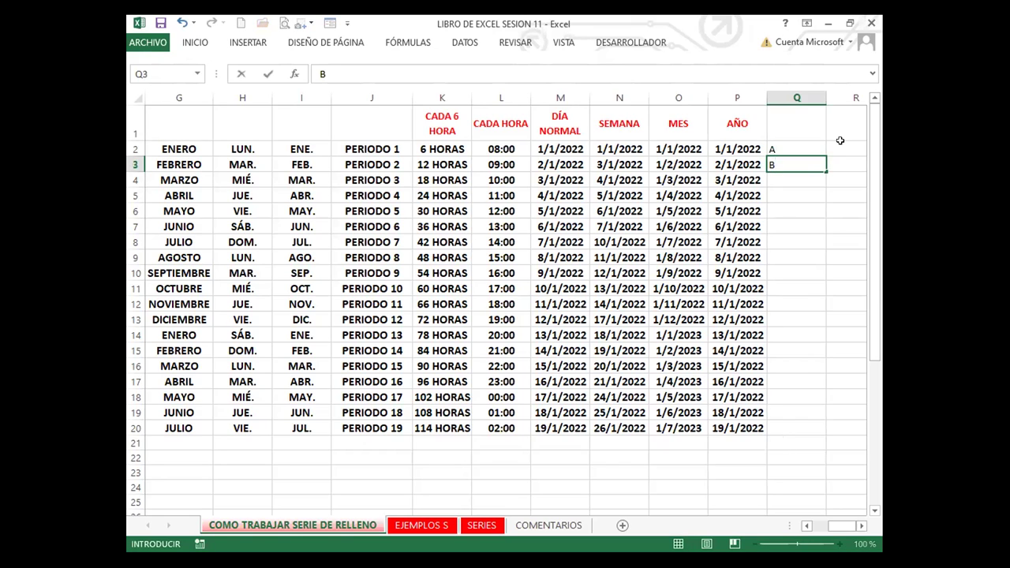
- Select Q2:Q3 and fill the two letters down through Q21
drag(809, 147, 806, 166)
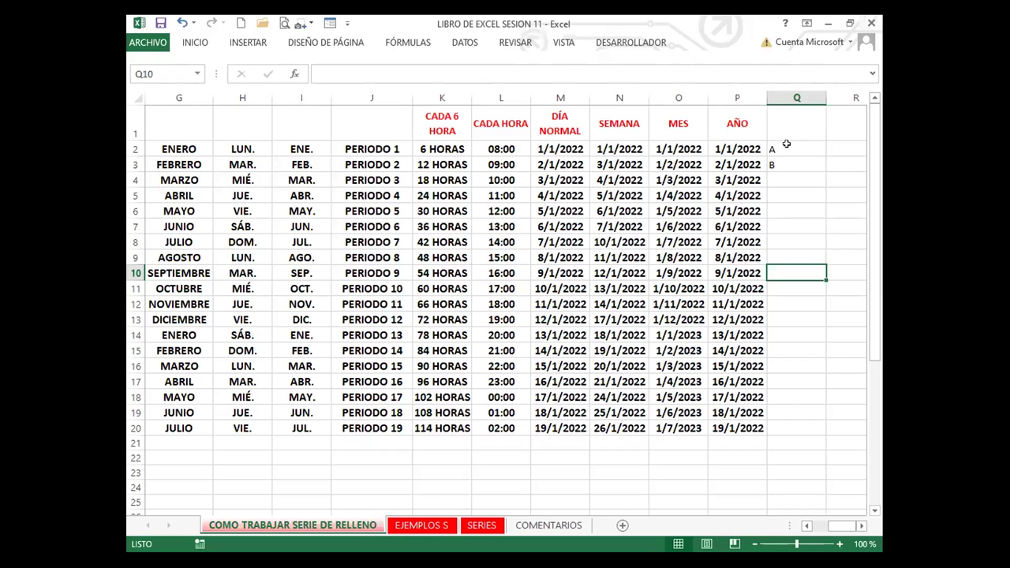
drag(788, 149, 822, 177)
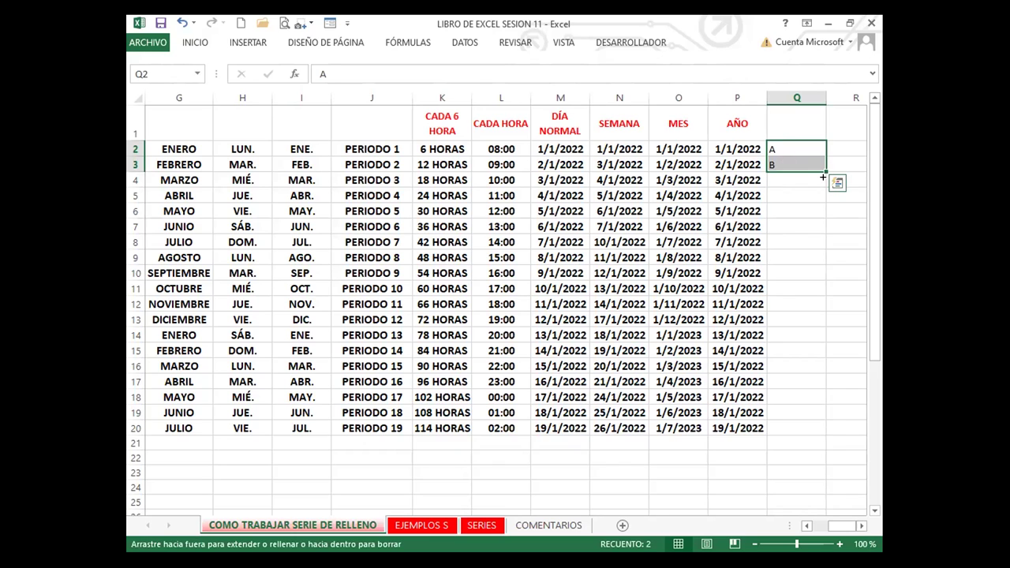
drag(839, 393, 842, 446)
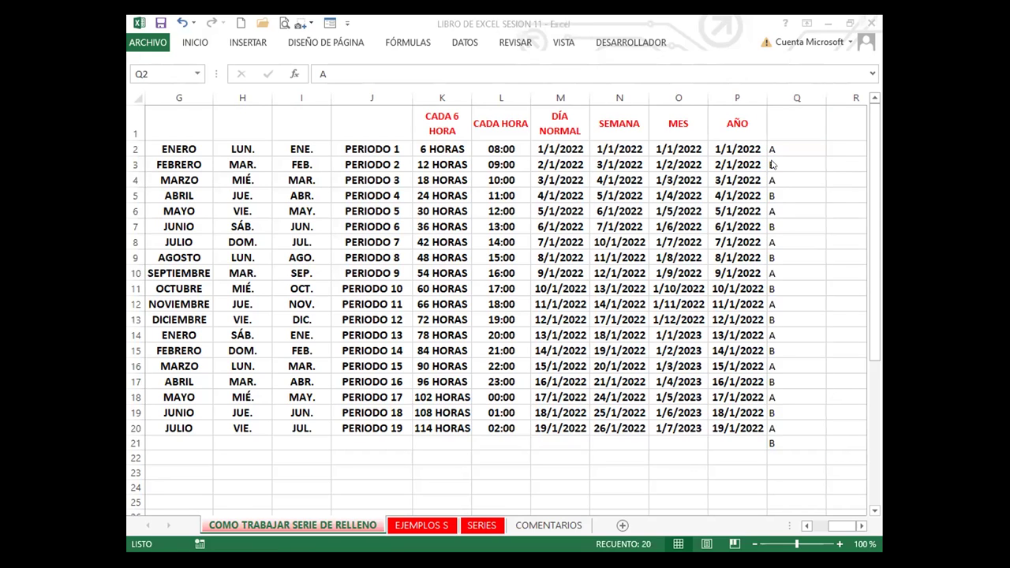
- Clear the filled letters from column Q, first in Q20:Q21 and finally across Q2:Q20
drag(780, 148, 781, 165)
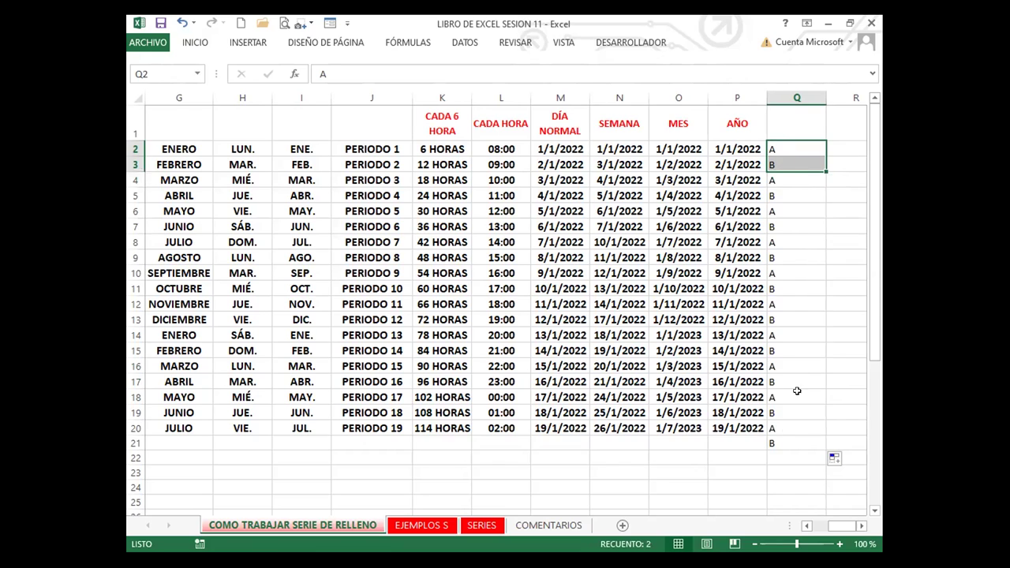
drag(783, 427, 785, 443)
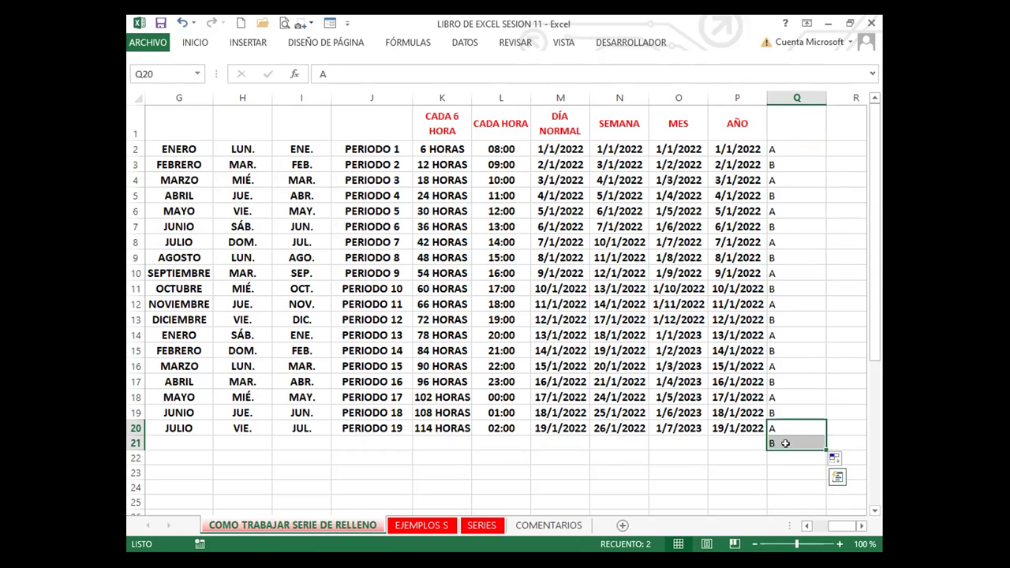
key(Delete)
click(814, 241)
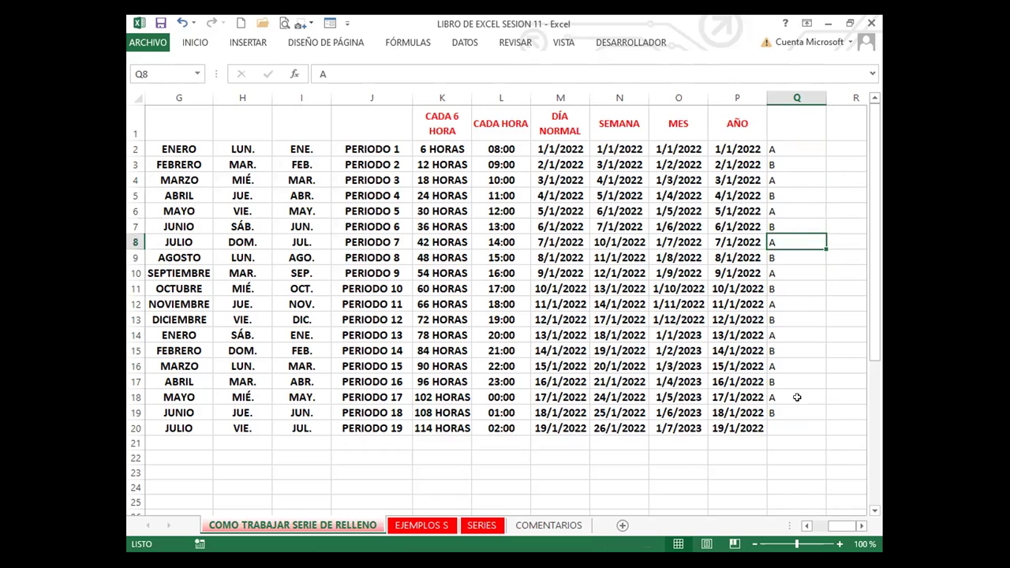
drag(794, 147, 795, 420)
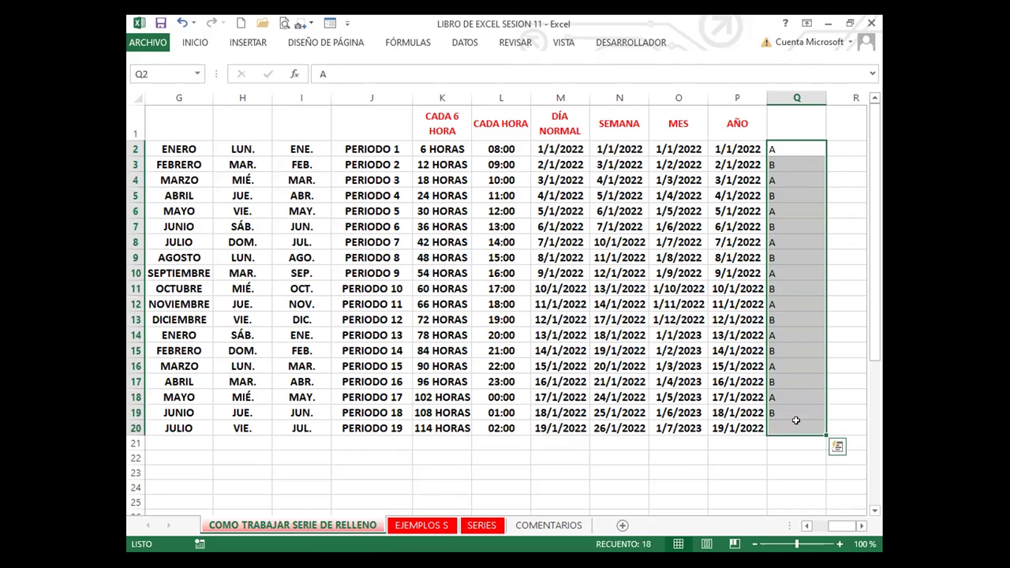
key(Delete)
- Select the empty cell J27 below the series table and open the advanced Excel options
scroll(324, 431, down, 3)
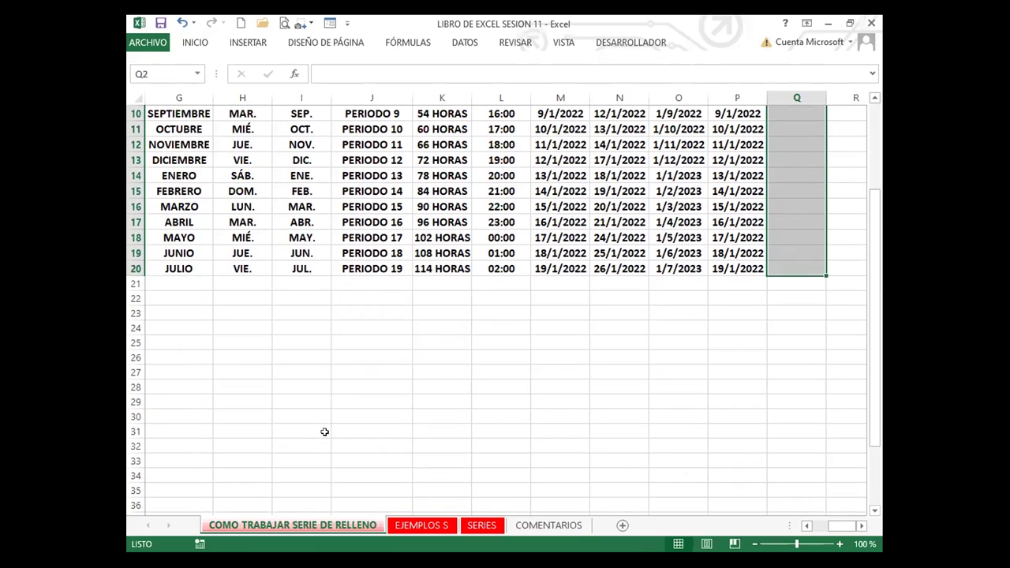
scroll(324, 431, down, 1)
click(390, 327)
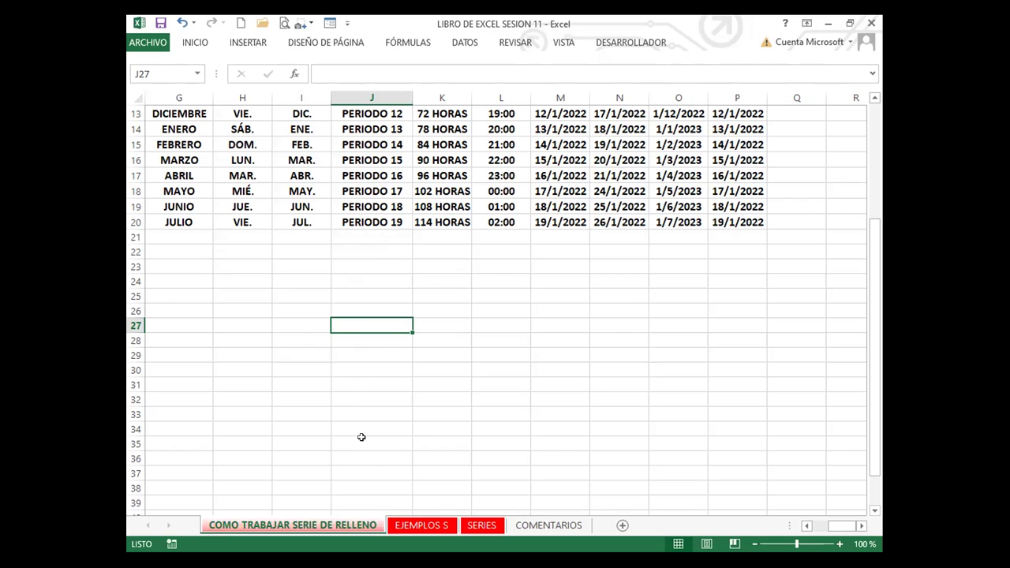
click(147, 43)
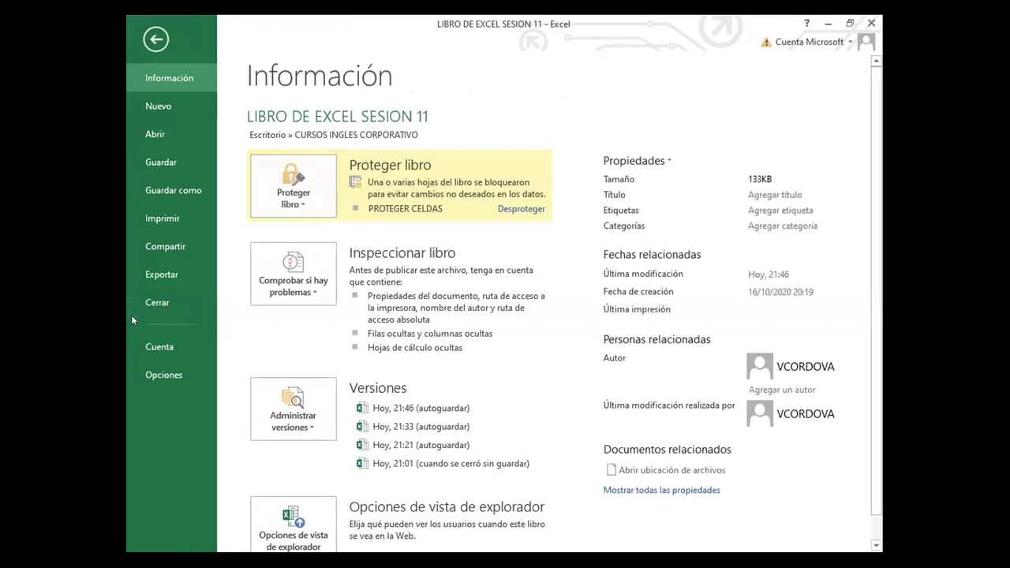
key(Escape)
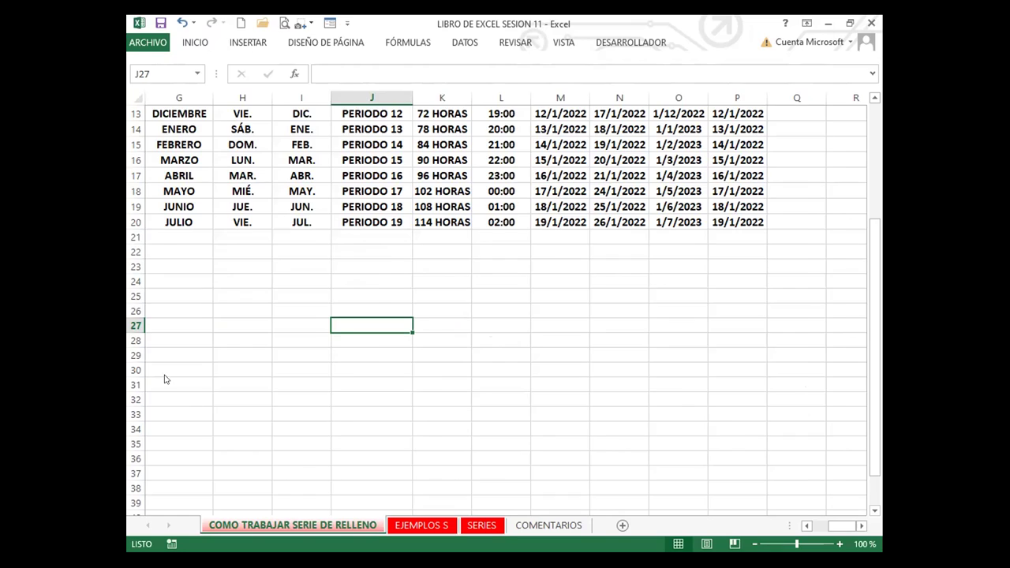
click(167, 155)
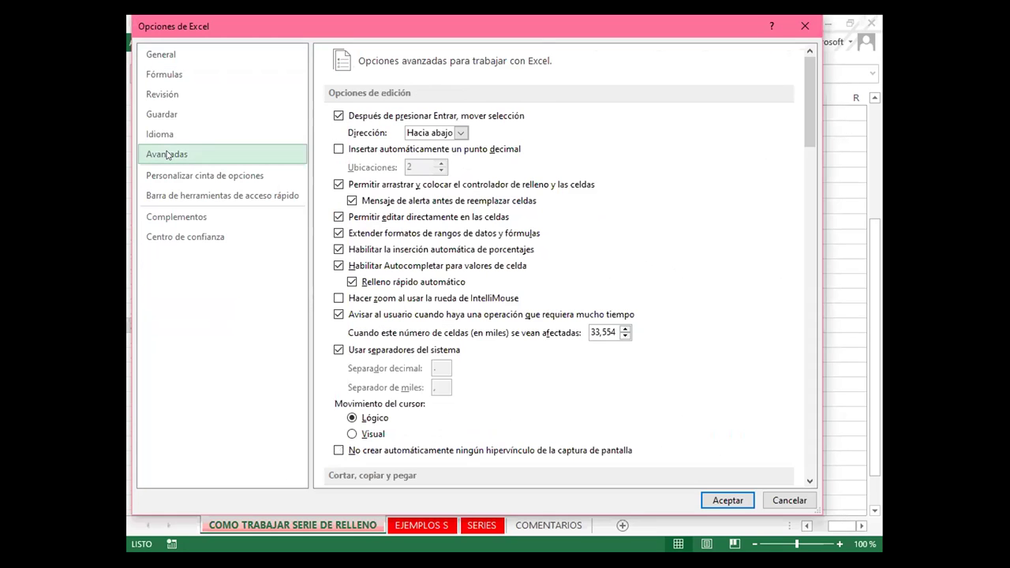
- Find the General section of the advanced options and open the custom lists for editing
mouse_move(806, 142)
mouse_down()
mouse_move(806, 267)
mouse_move(824, 362)
mouse_move(818, 137)
mouse_up()
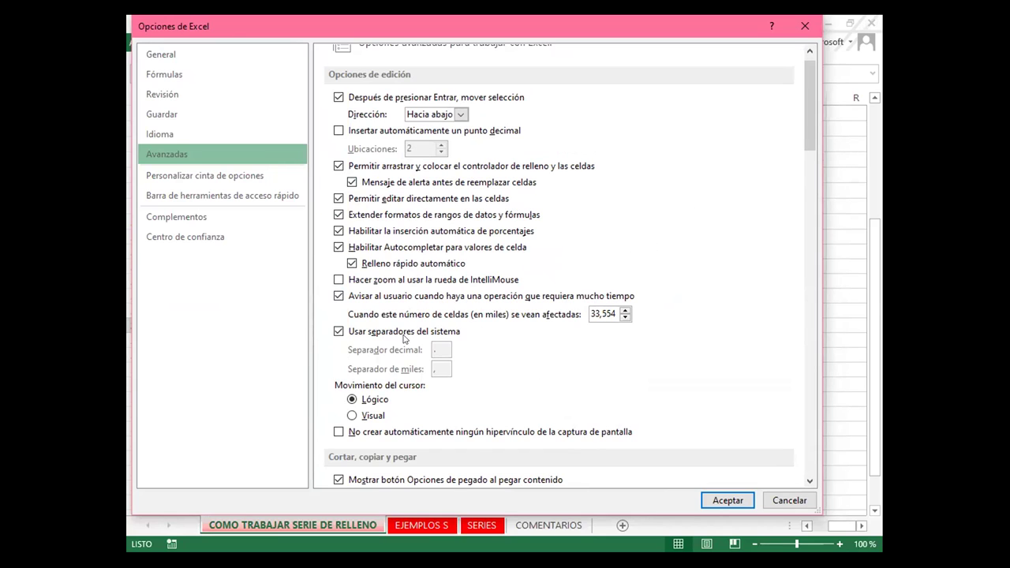
scroll(695, 345, down, 5)
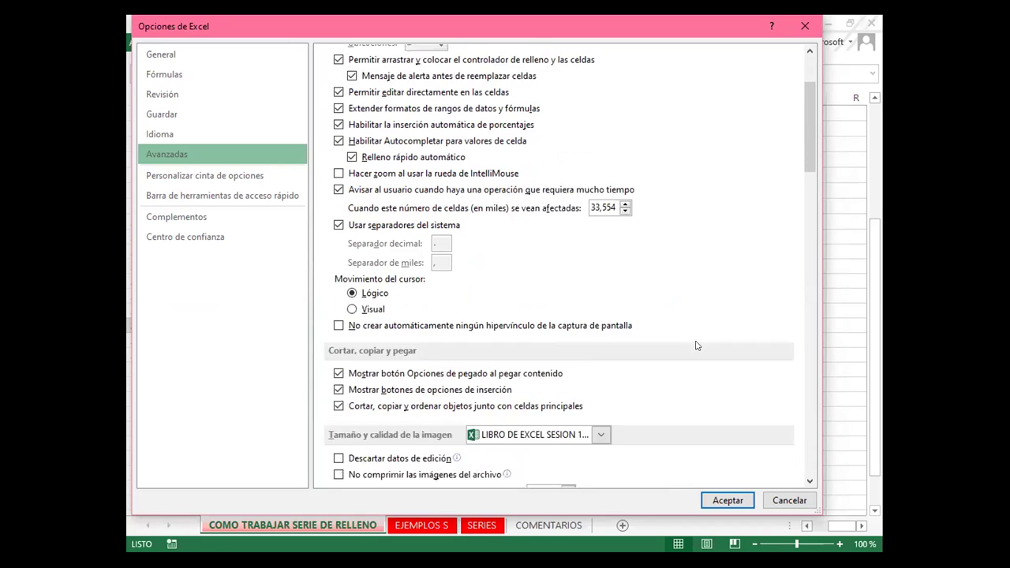
scroll(696, 345, down, 3)
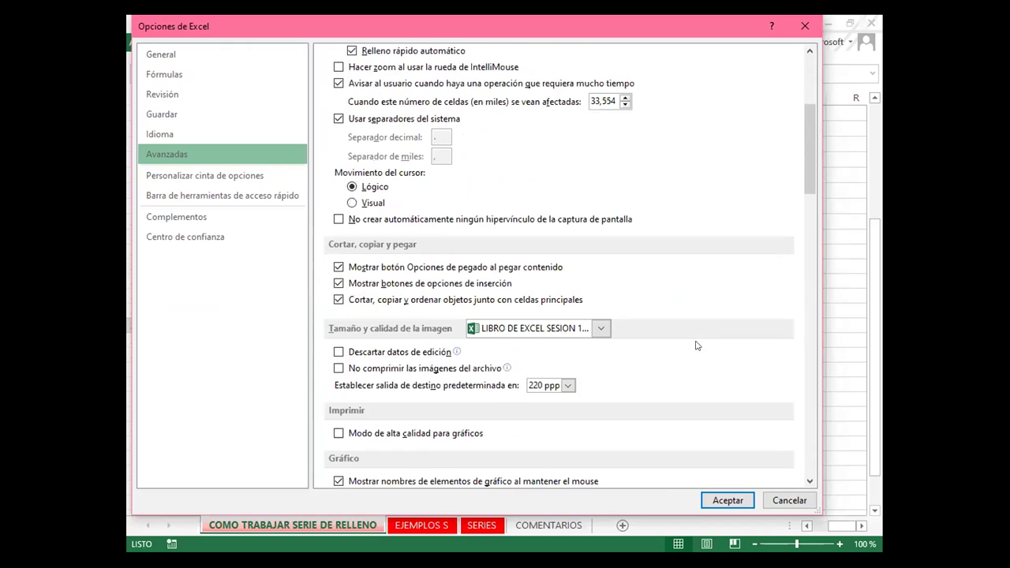
scroll(696, 345, down, 3)
scroll(696, 345, down, 4)
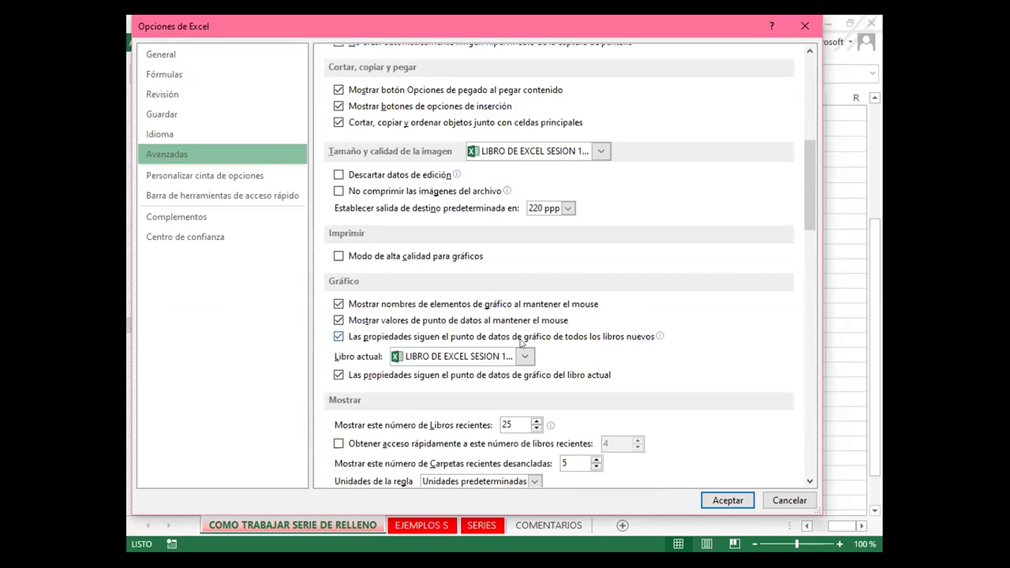
scroll(720, 368, down, 3)
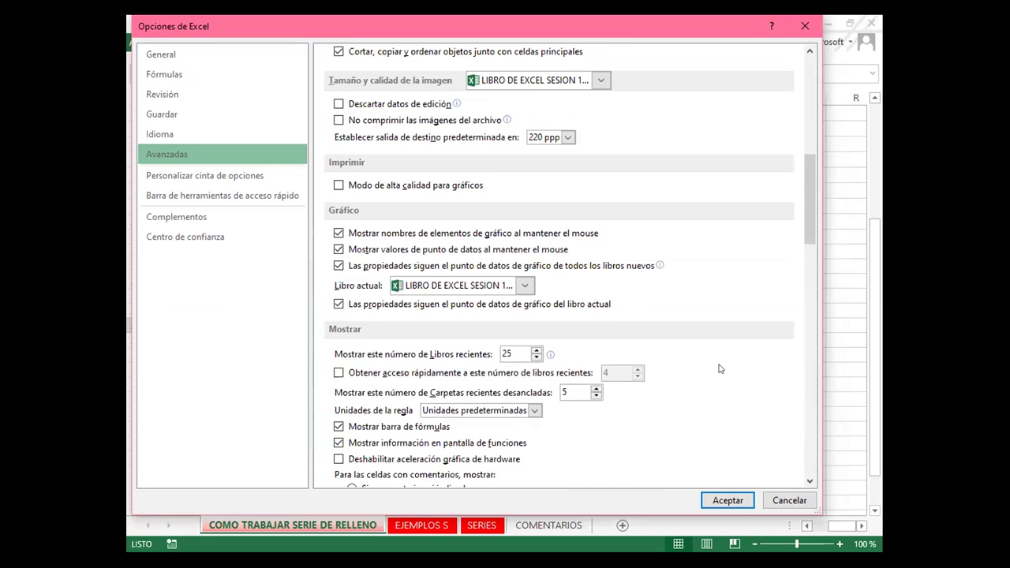
scroll(719, 369, down, 1)
scroll(719, 369, up, 1)
scroll(719, 369, down, 4)
scroll(719, 369, down, 5)
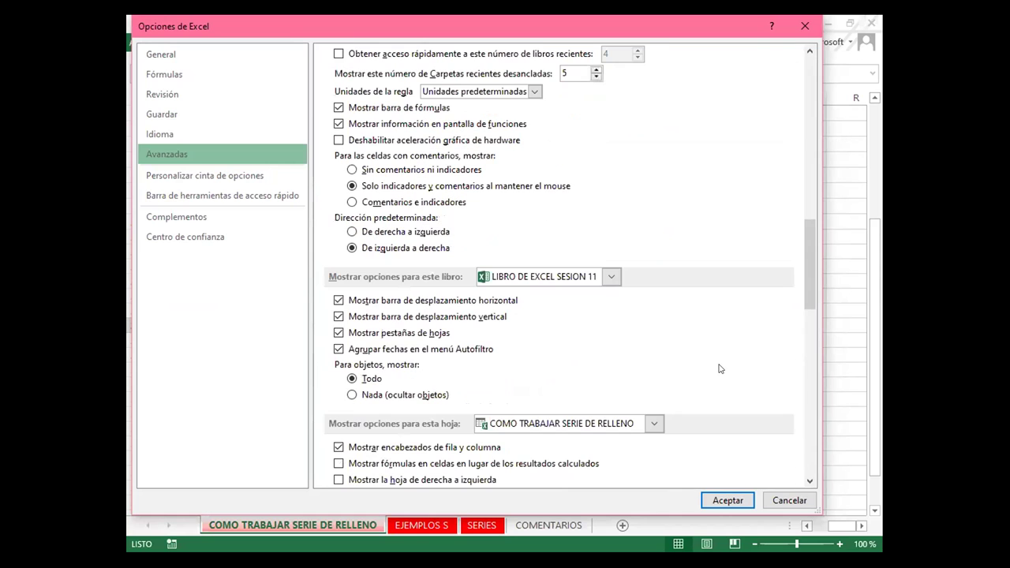
scroll(719, 368, down, 3)
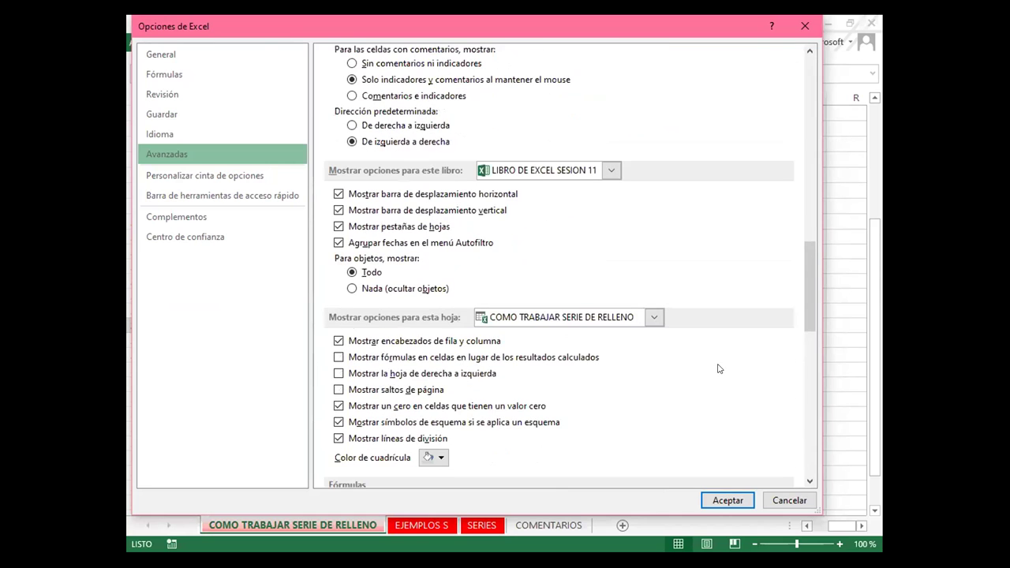
scroll(718, 369, down, 7)
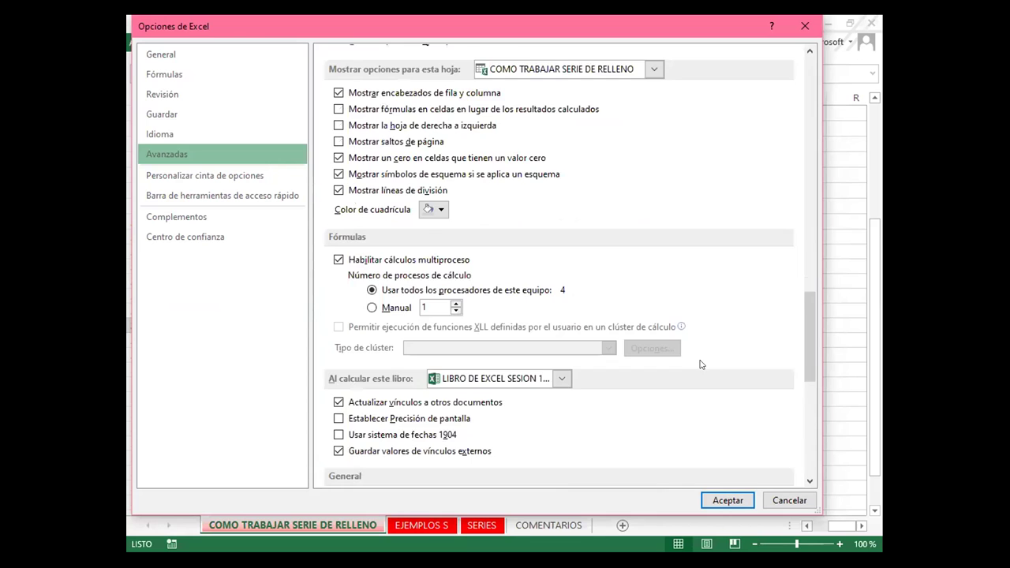
scroll(701, 364, down, 7)
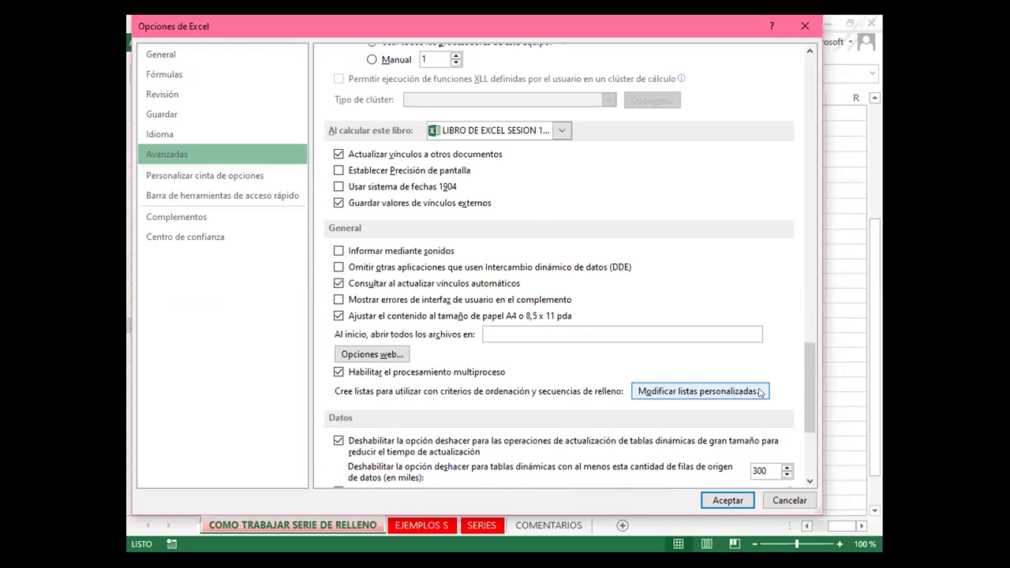
click(712, 392)
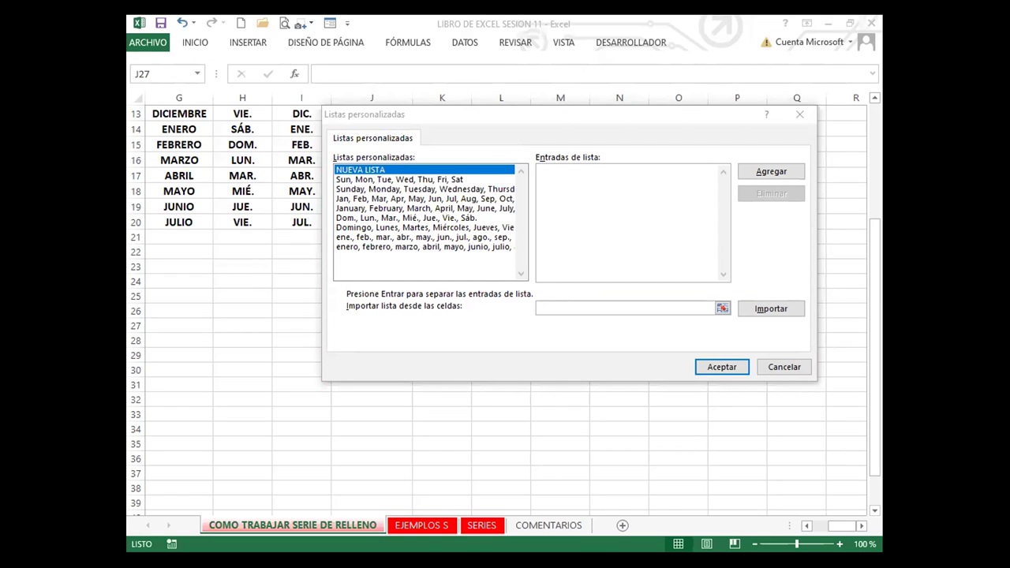
- Add a new custom list with the letters A to Z, including Ñ, as separate entries and accept the options
click(547, 175)
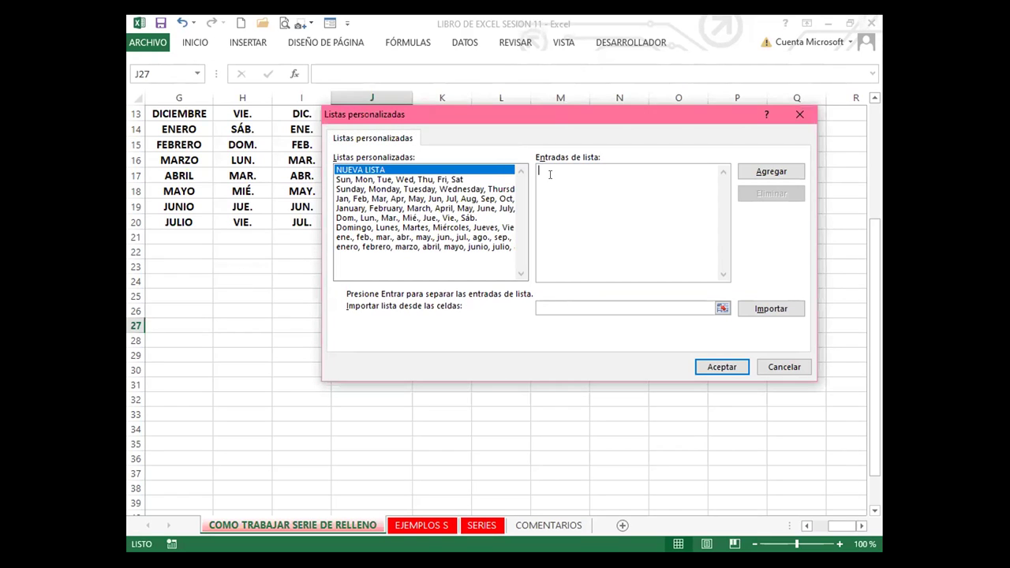
text(A B C D E F G H I J K L M N O P Q R S T U V W X Y Z)
drag(725, 251, 725, 197)
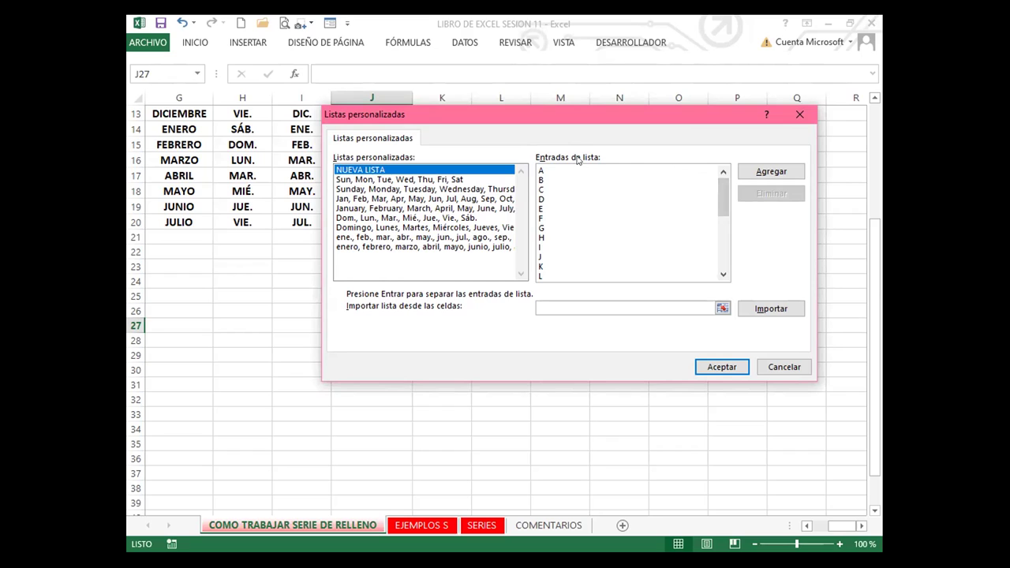
click(741, 172)
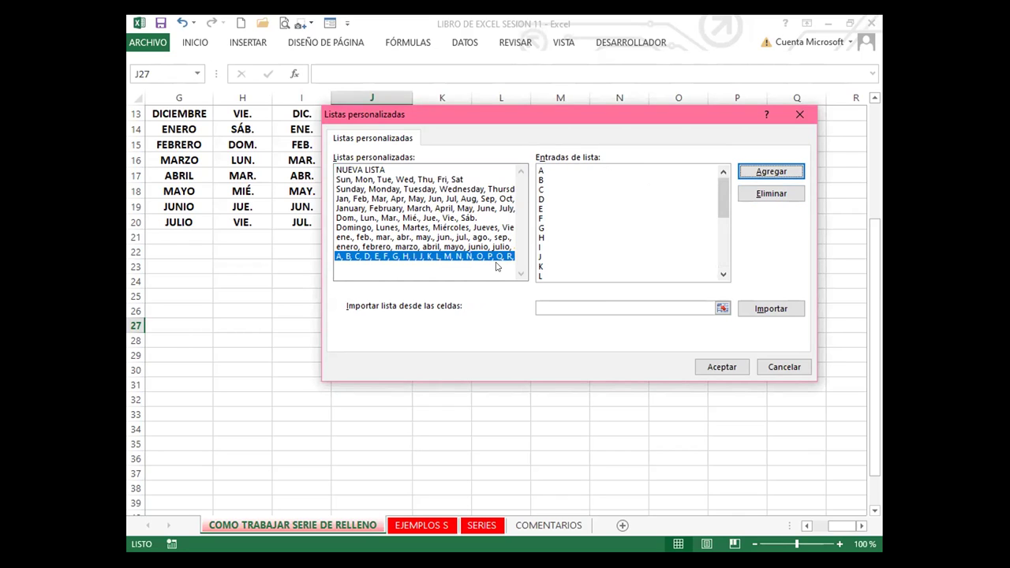
click(720, 367)
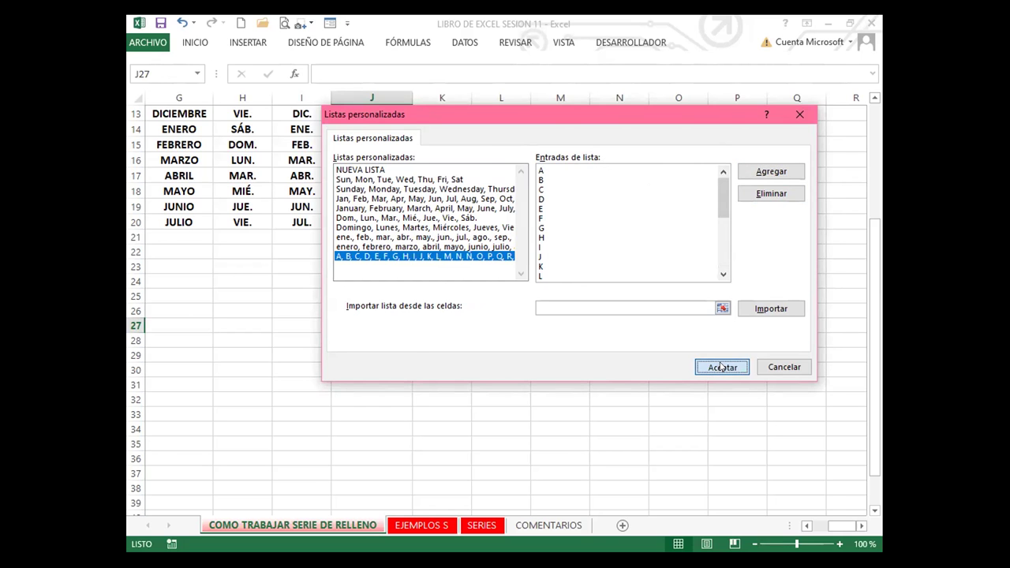
click(710, 498)
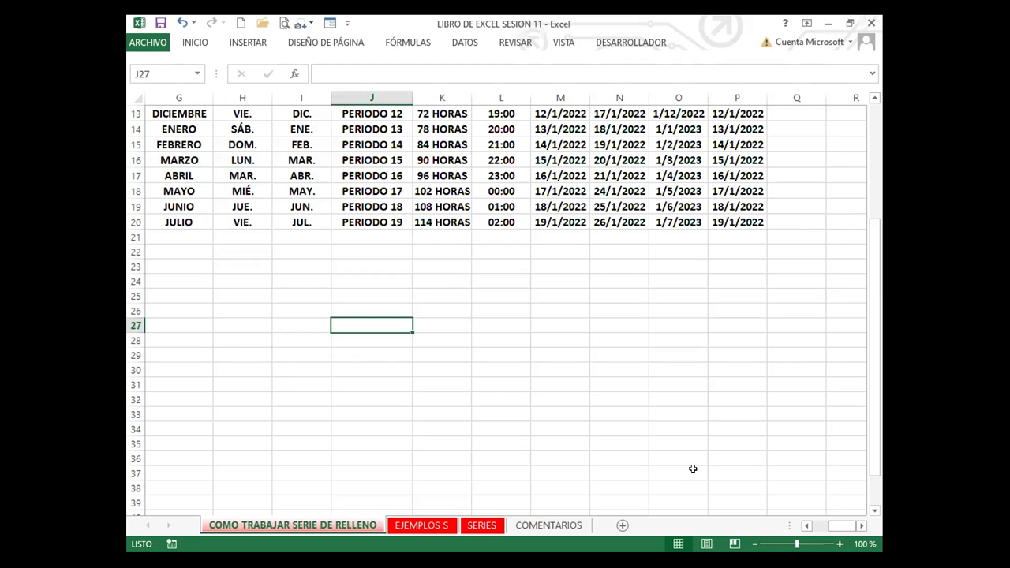
- Enter A in J27 and fill the alphabet series down through J50, undoing the accidental move of the range
text(A)
key(Return)
click(380, 329)
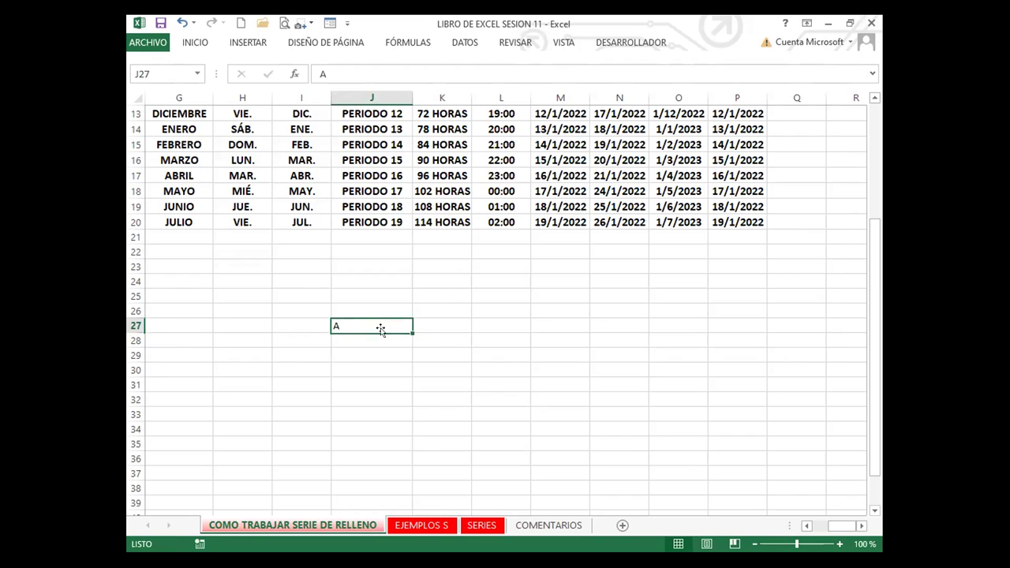
drag(411, 333, 408, 424)
drag(407, 472, 417, 408)
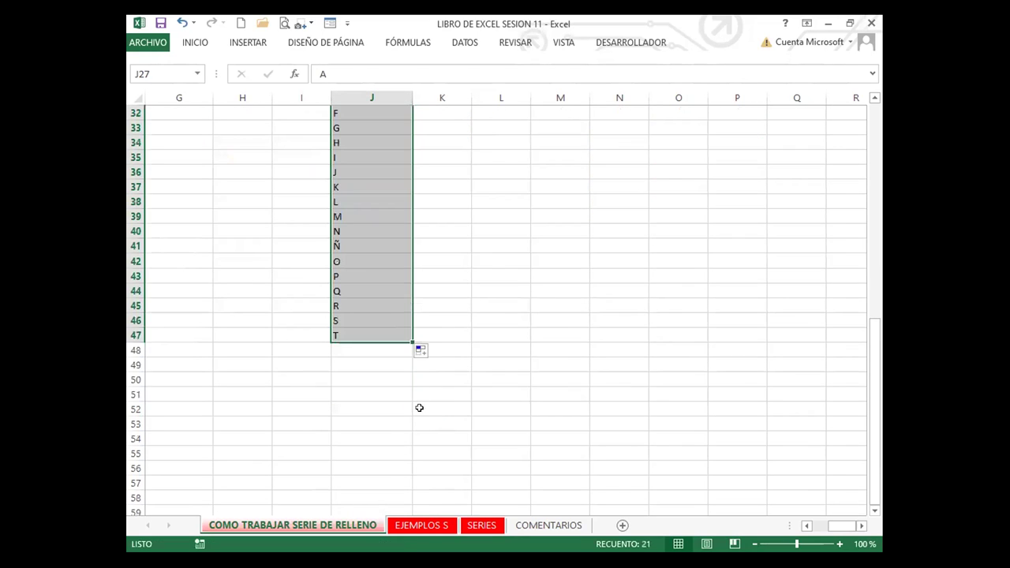
drag(407, 354, 408, 392)
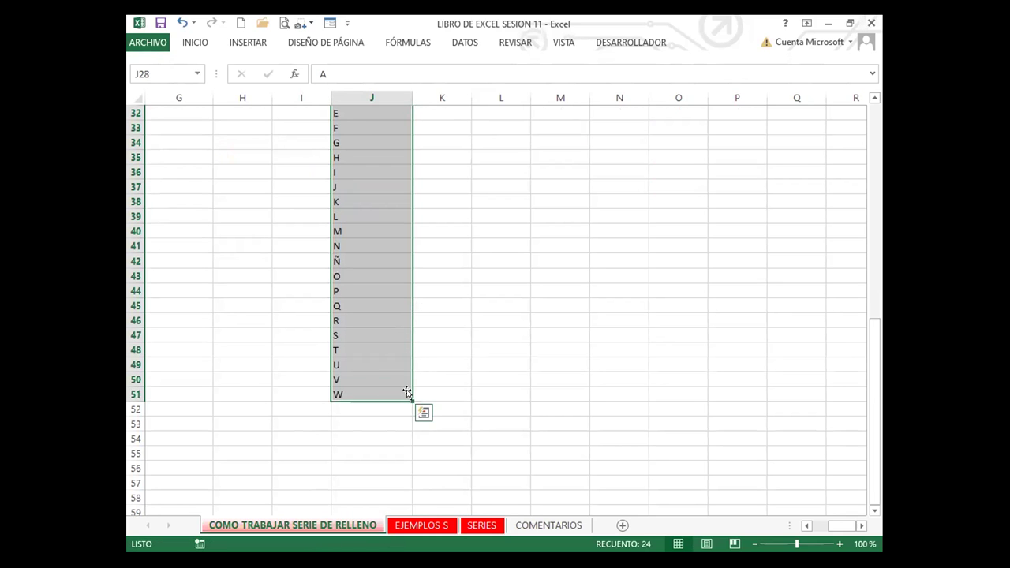
key(ctrl+z)
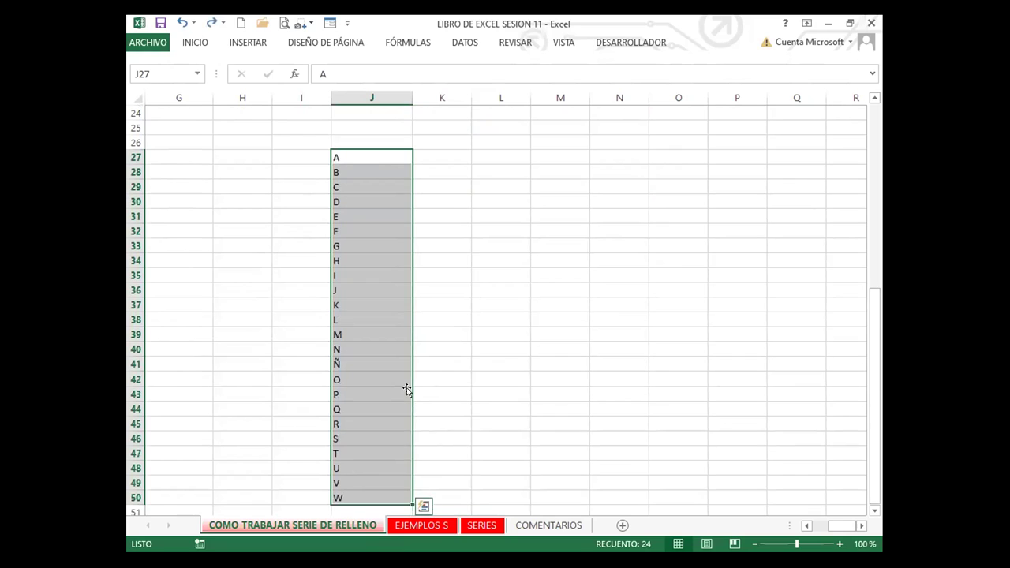
- Extend the alphabet series in column J down to Z in J53 and review the filled letters
scroll(397, 340, down, 3)
drag(408, 326, 465, 365)
scroll(417, 362, up, 4)
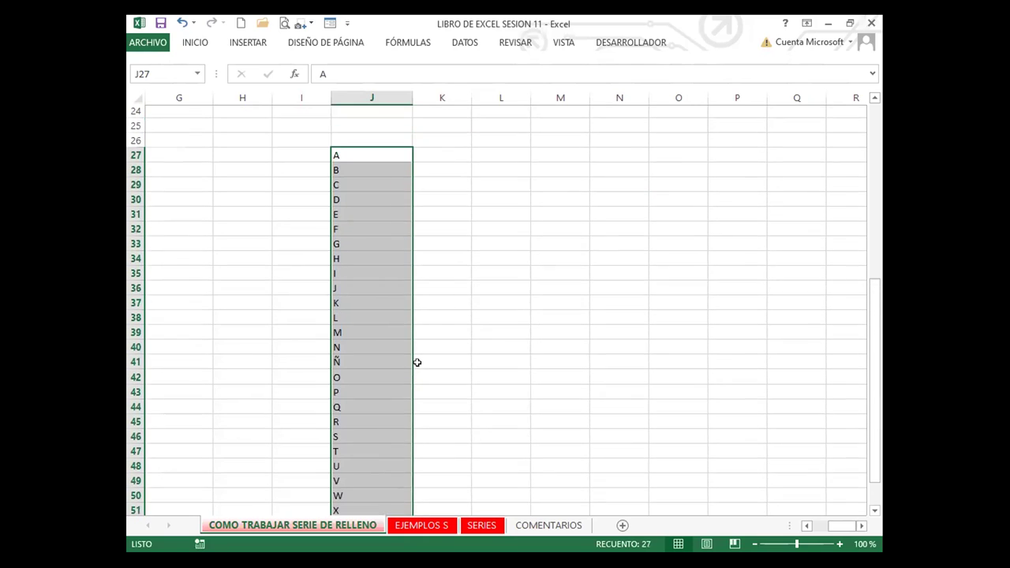
scroll(417, 362, down, 3)
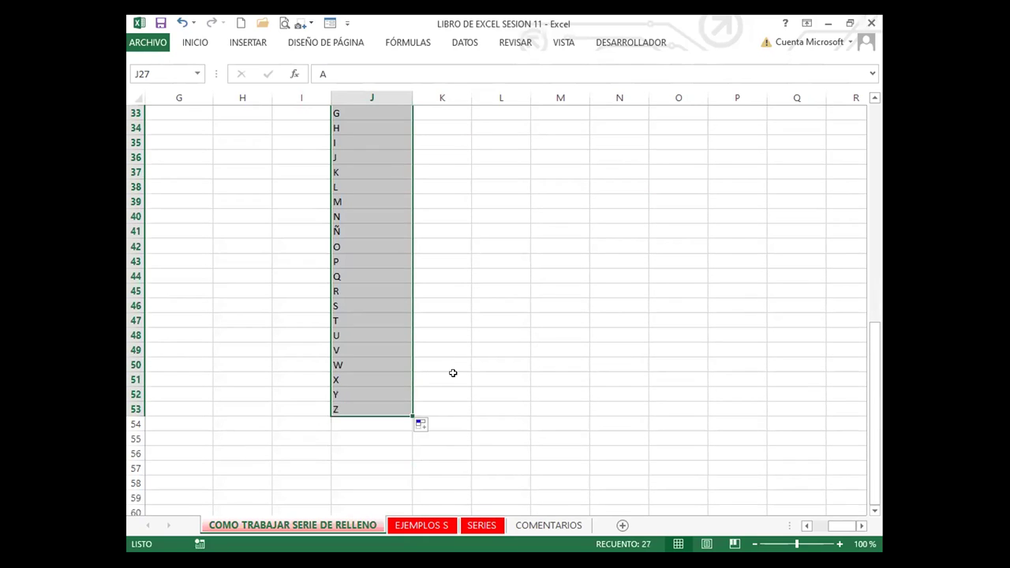
scroll(421, 360, up, 5)
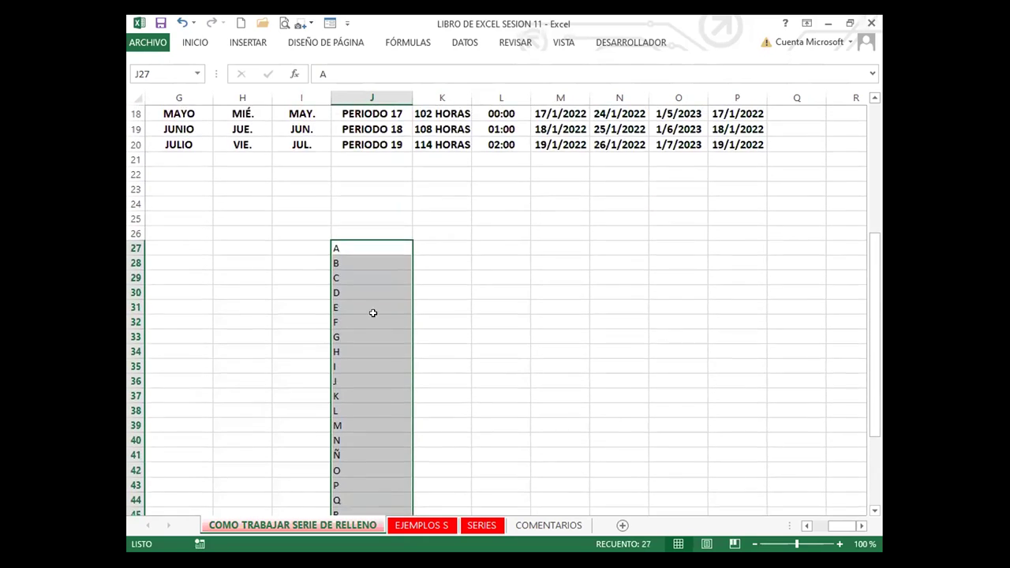
scroll(377, 402, down, 4)
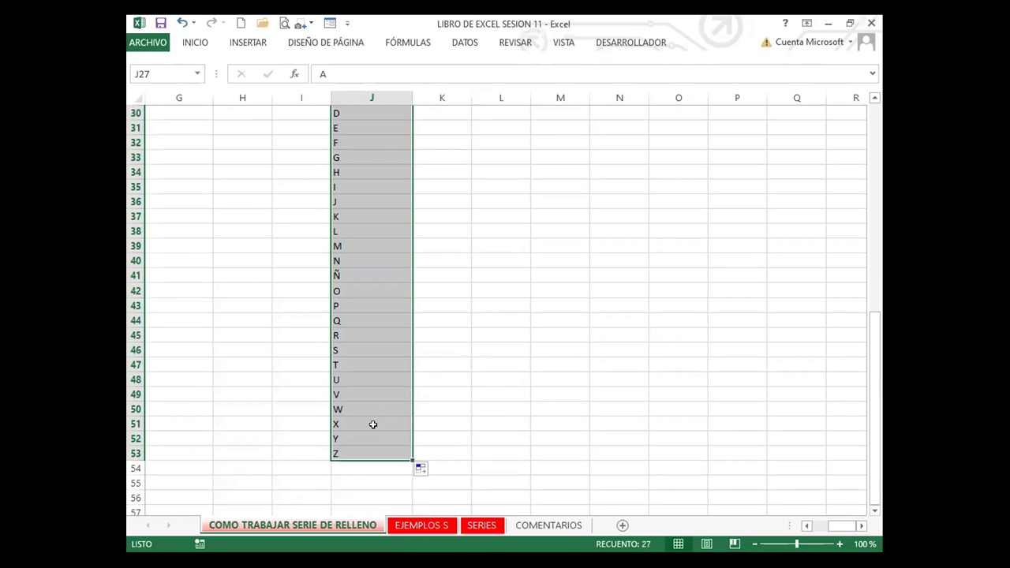
click(372, 423)
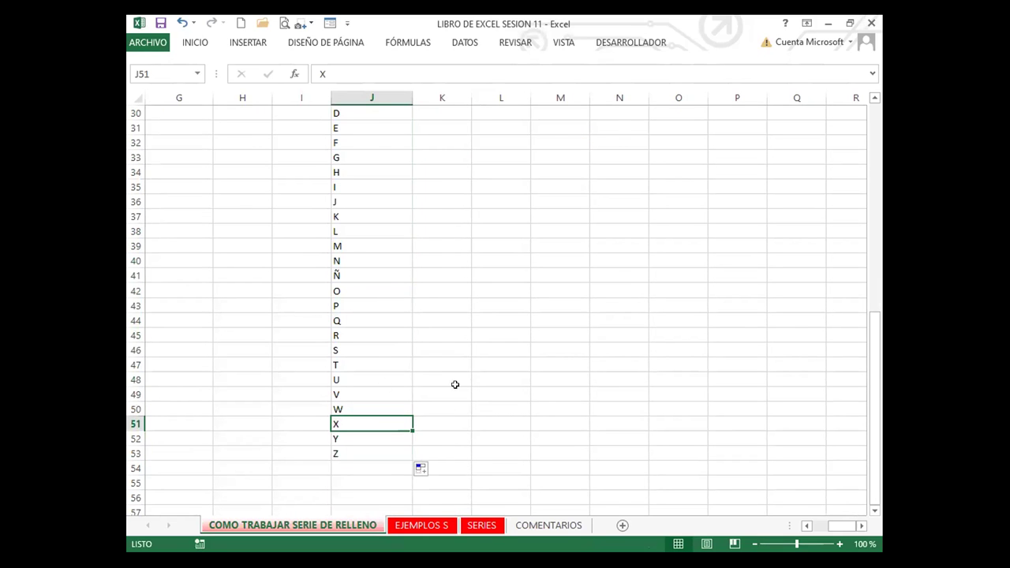
scroll(371, 378, up, 6)
scroll(368, 403, down, 1)
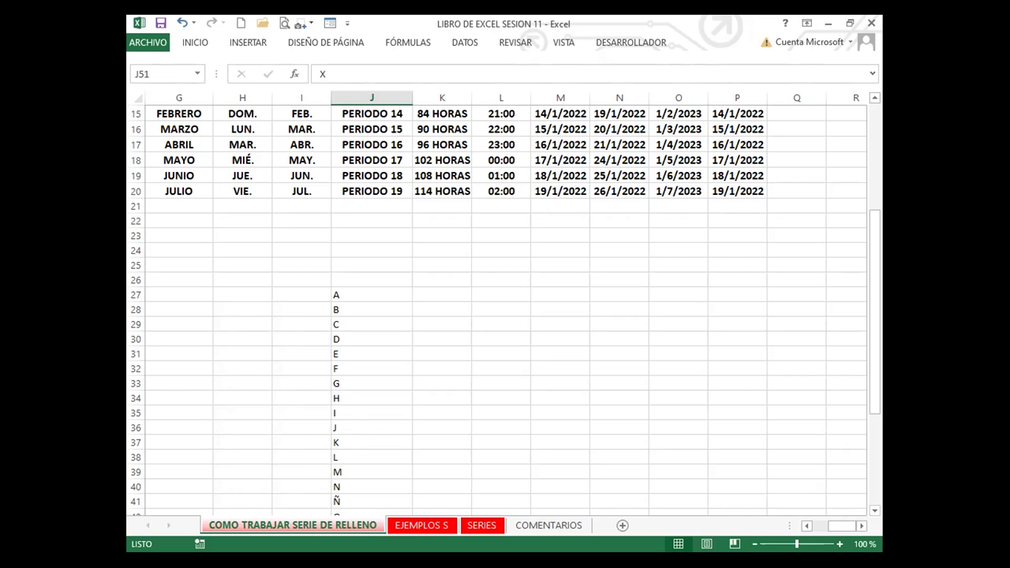
- Look through the EJEMPLOS S, SERIES and COMENTARIOS sheets and return to EJEMPLOS S
click(416, 530)
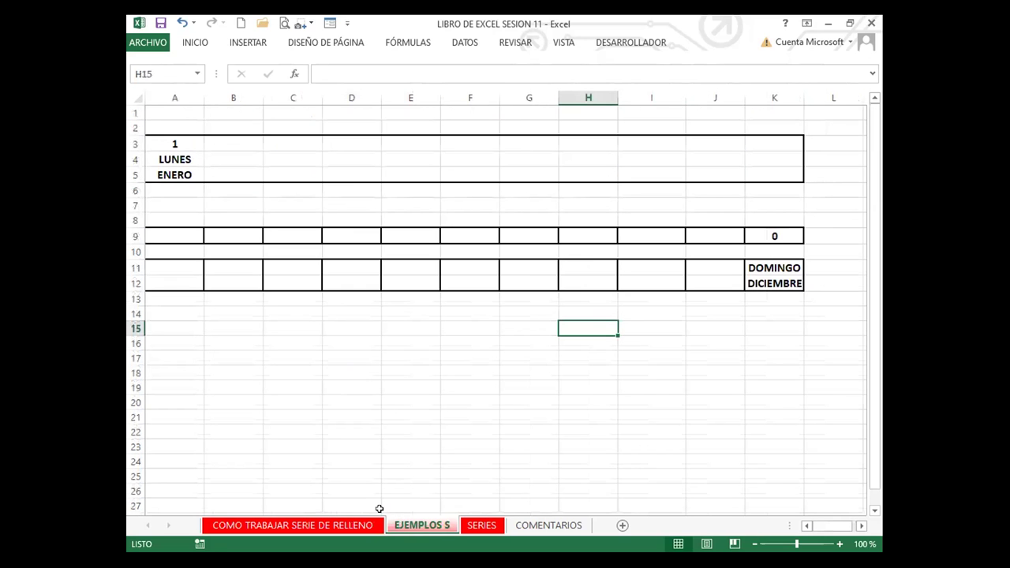
click(492, 526)
click(542, 526)
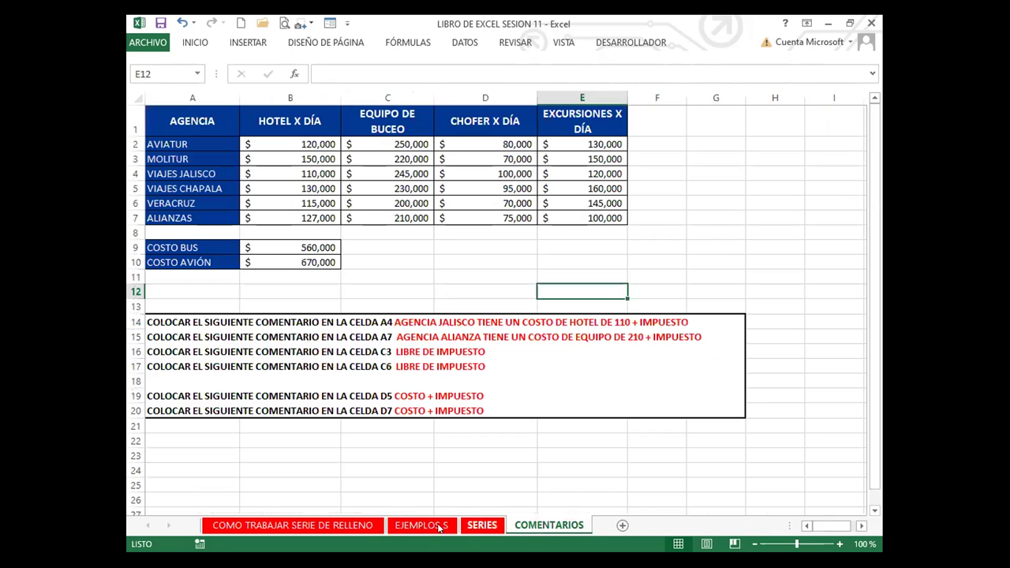
click(369, 526)
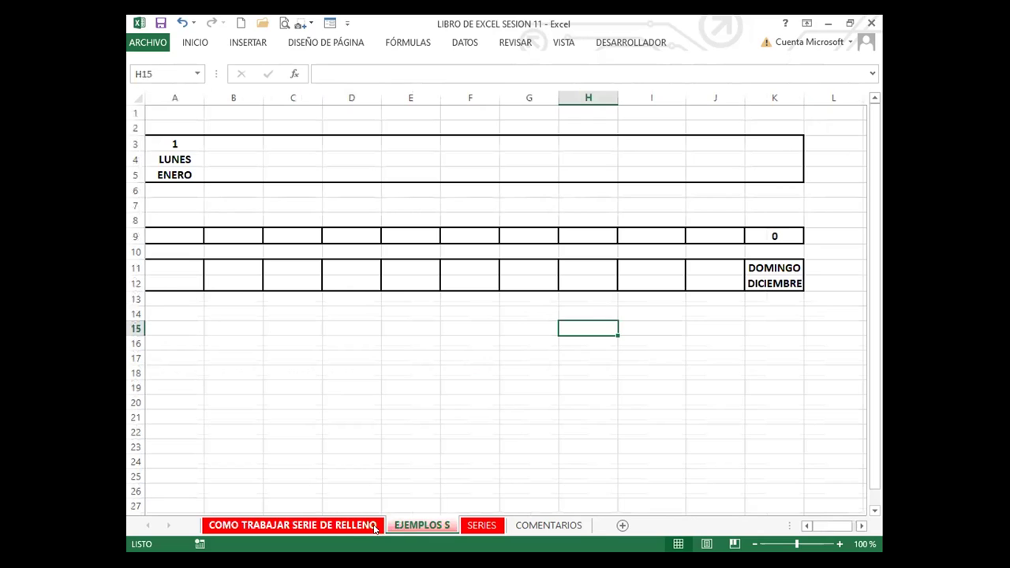
click(259, 370)
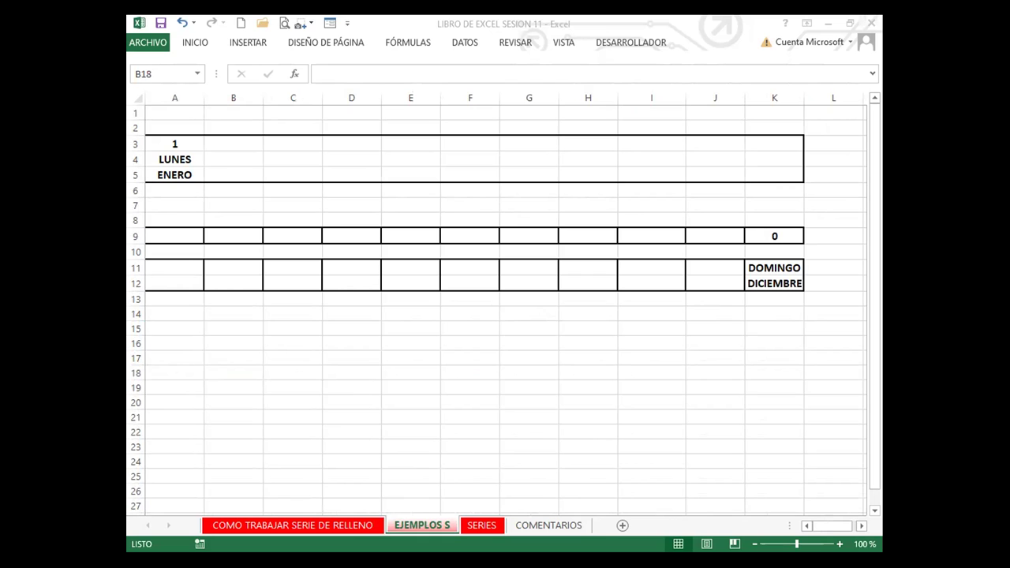
- Add a new sheet and enter ESTE, OESTE, SUR and PONIENTE in cells C7 to C10
click(623, 525)
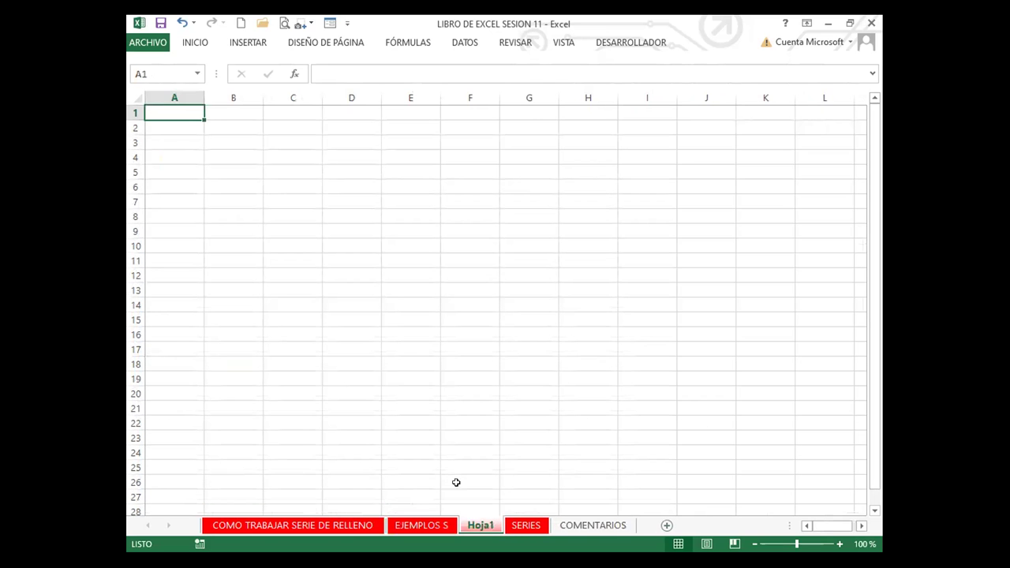
click(273, 207)
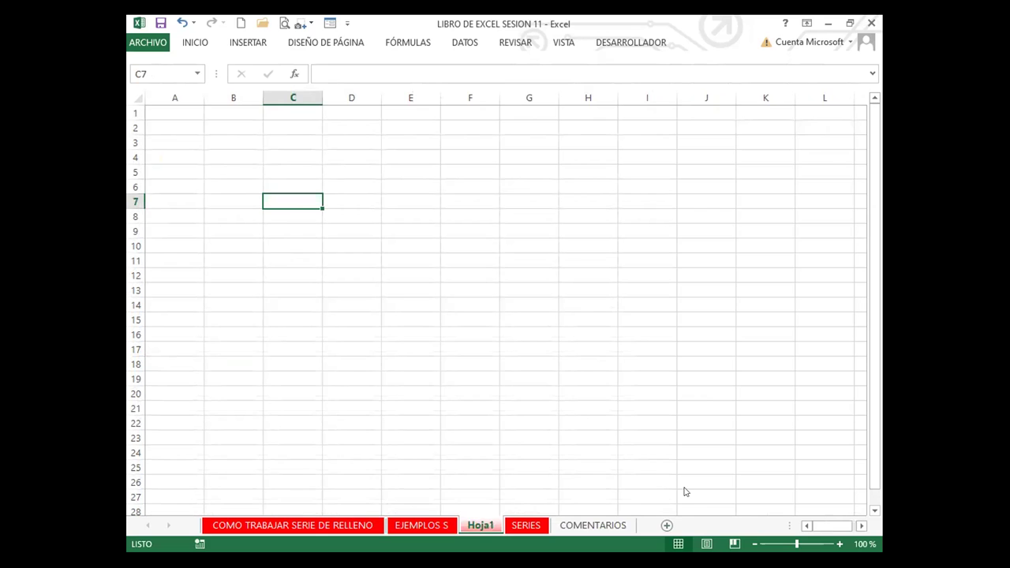
text(ESTE)
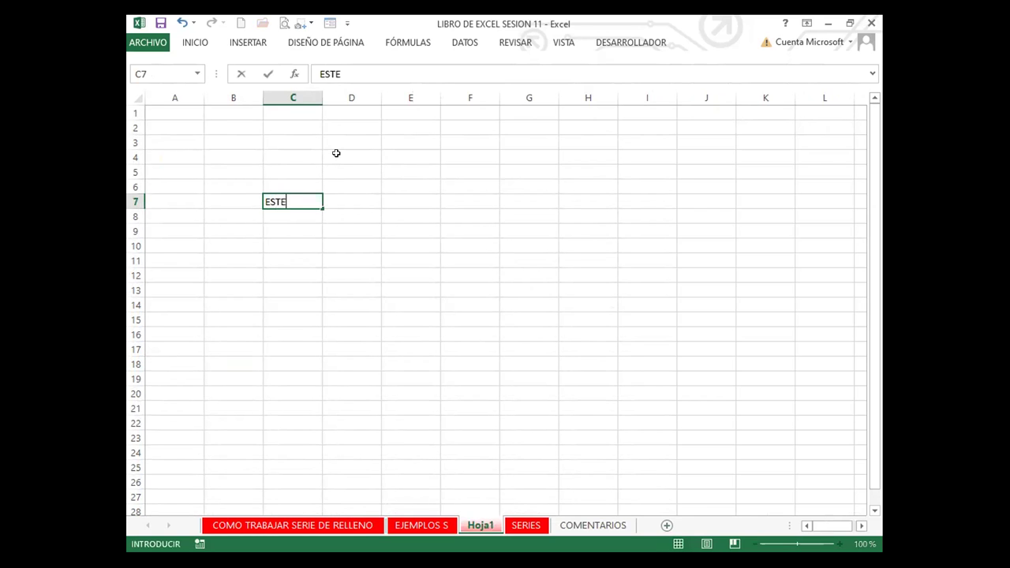
key(Return)
text(OESTE)
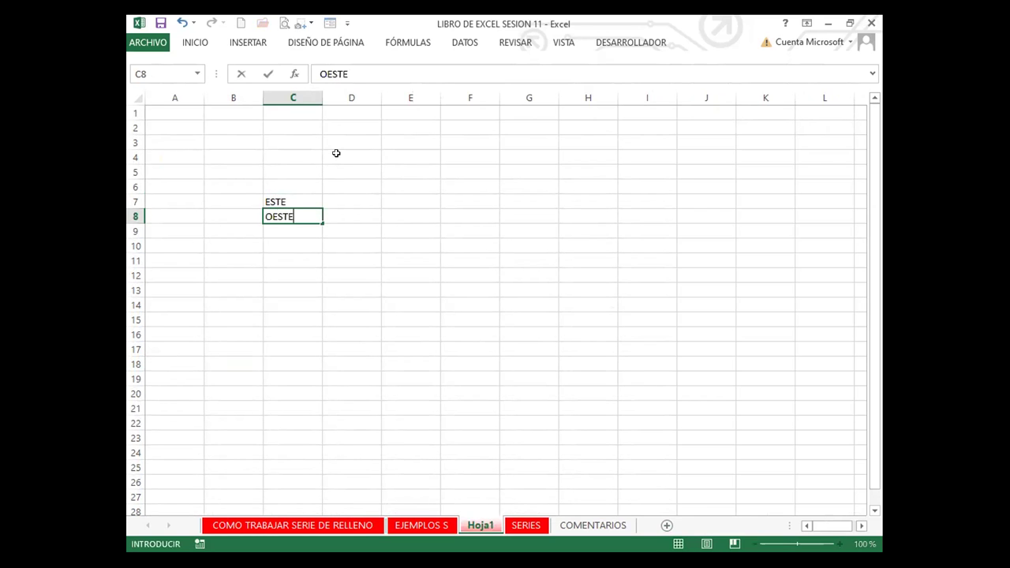
key(Return)
text(SUR)
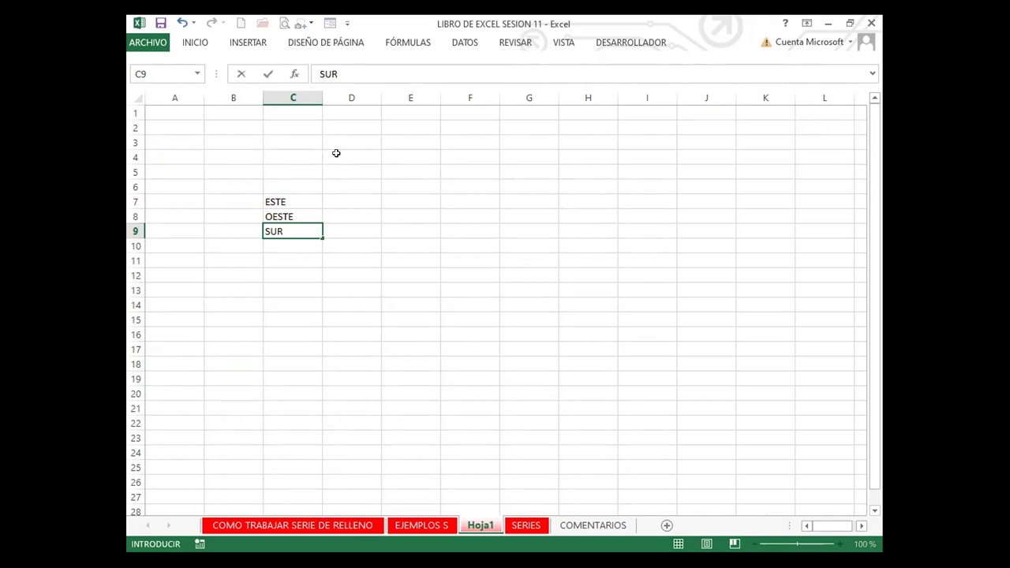
key(Return)
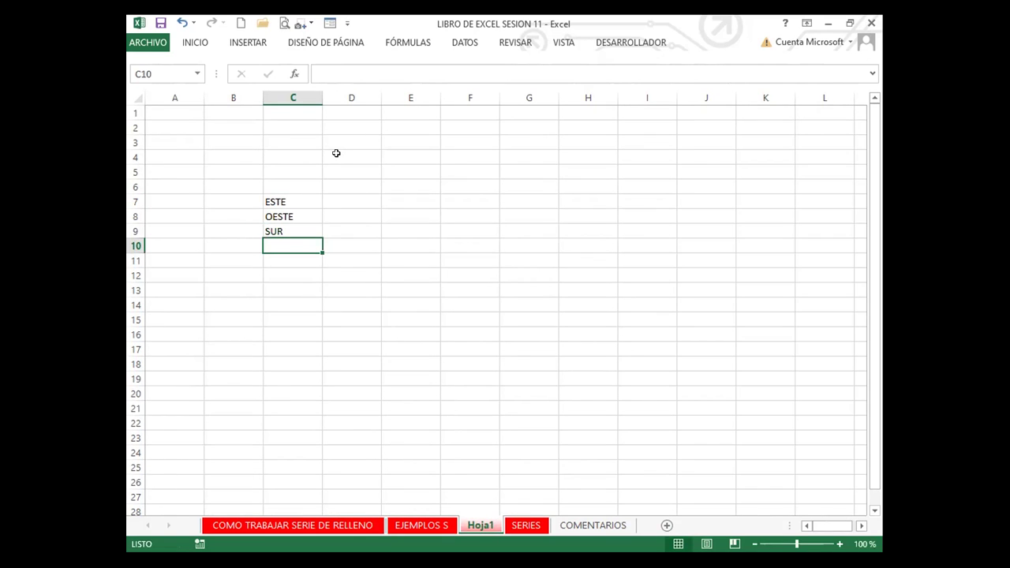
text(PONIENTE)
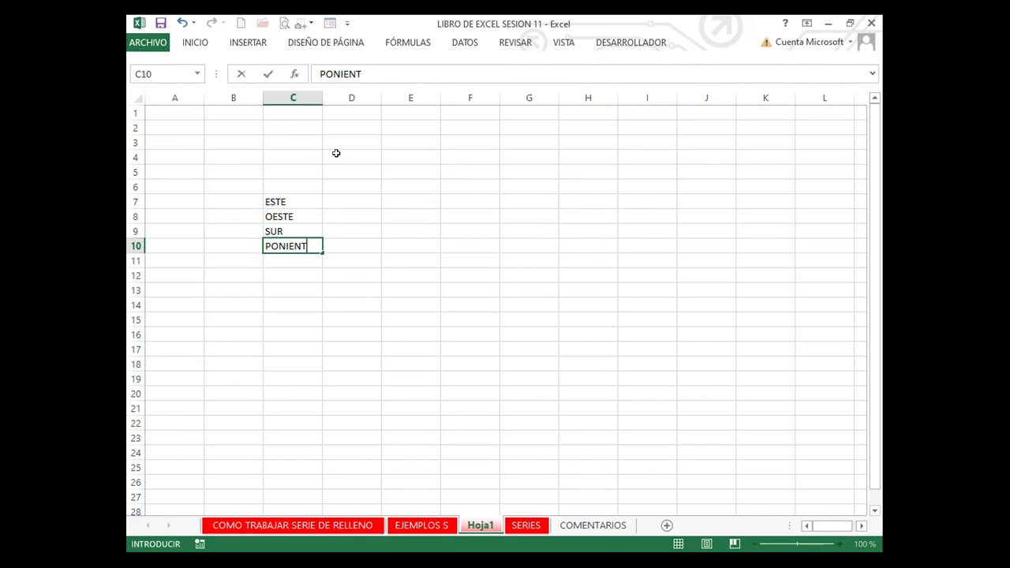
click(297, 282)
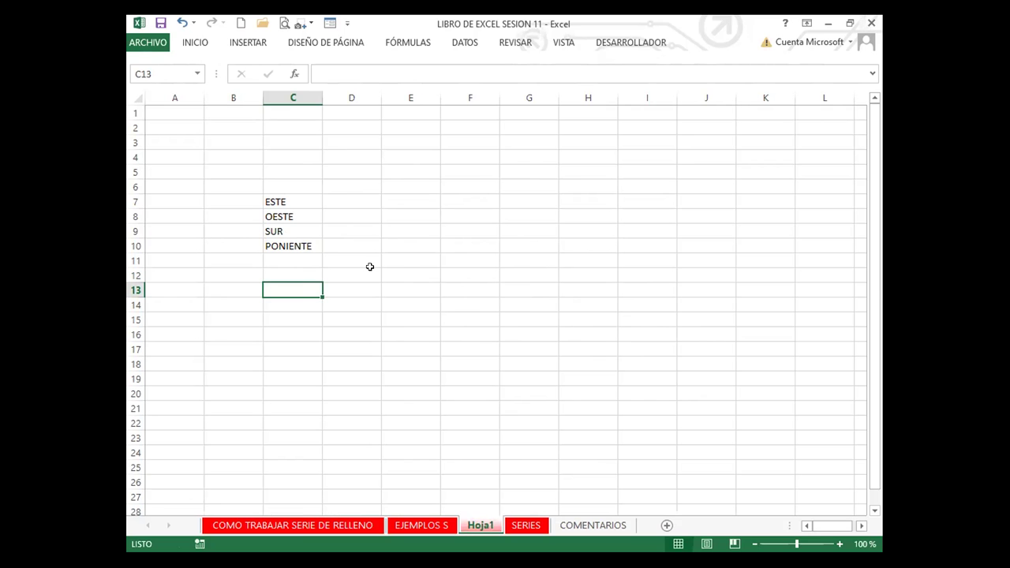
- Open the advanced Excel options and bring up the custom lists for editing from the General section
click(138, 44)
click(162, 374)
click(167, 154)
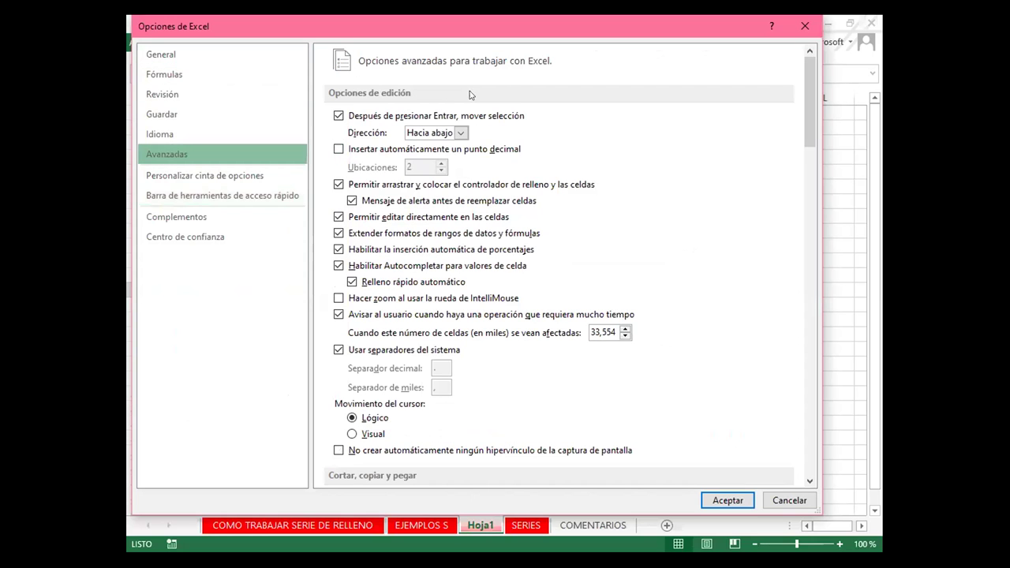
scroll(685, 314, down, 2)
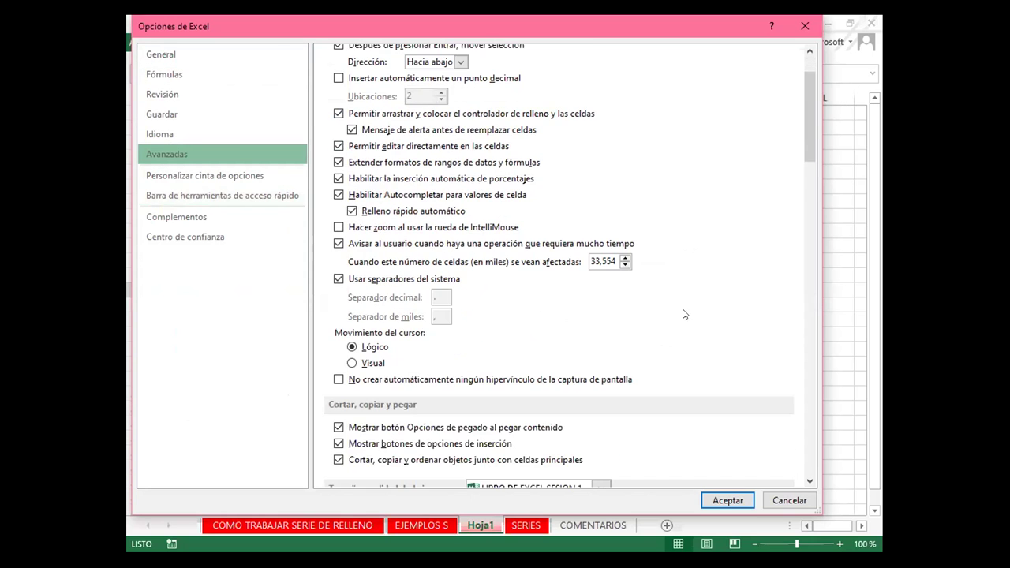
scroll(685, 314, down, 20)
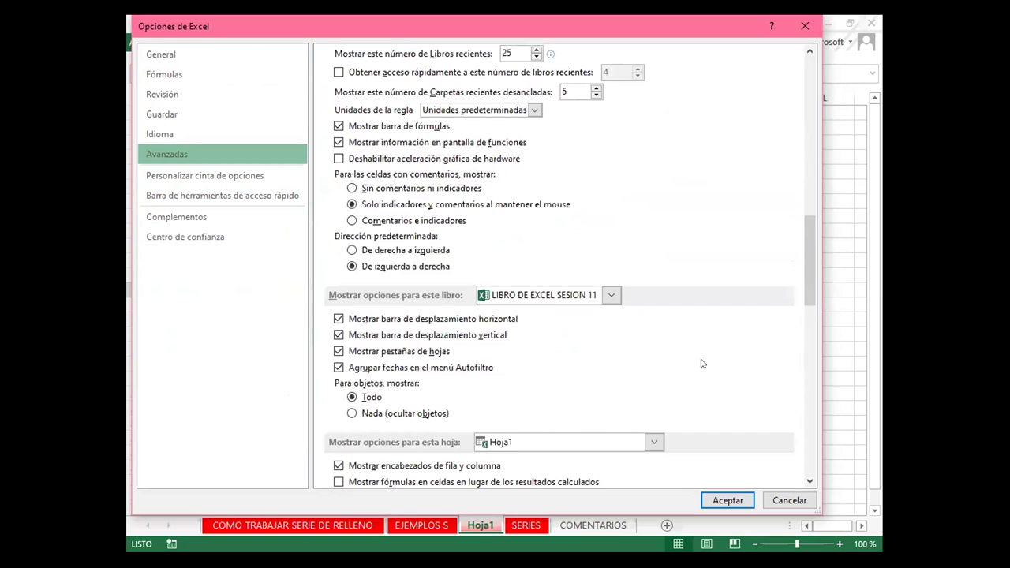
scroll(702, 364, down, 15)
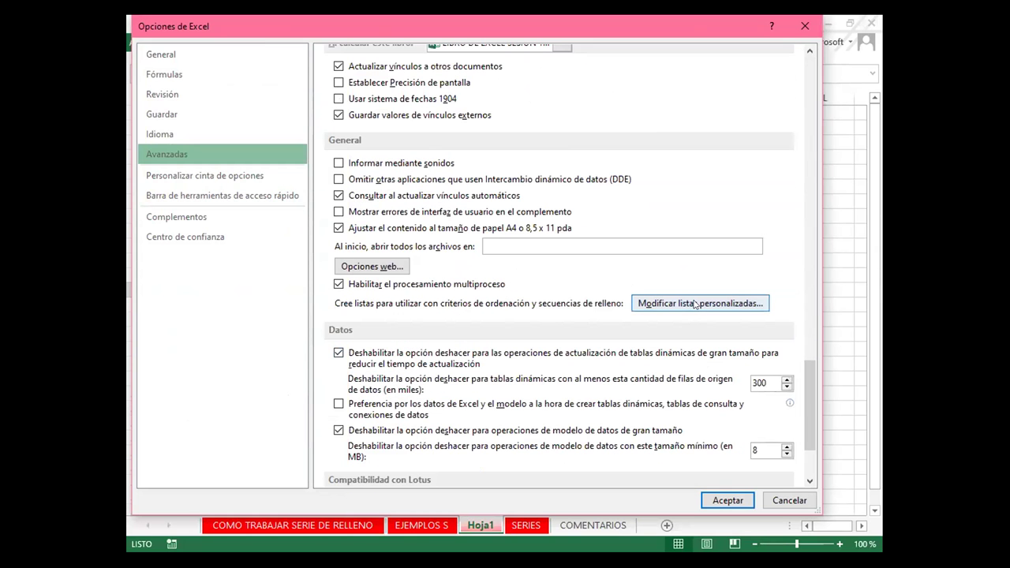
click(689, 303)
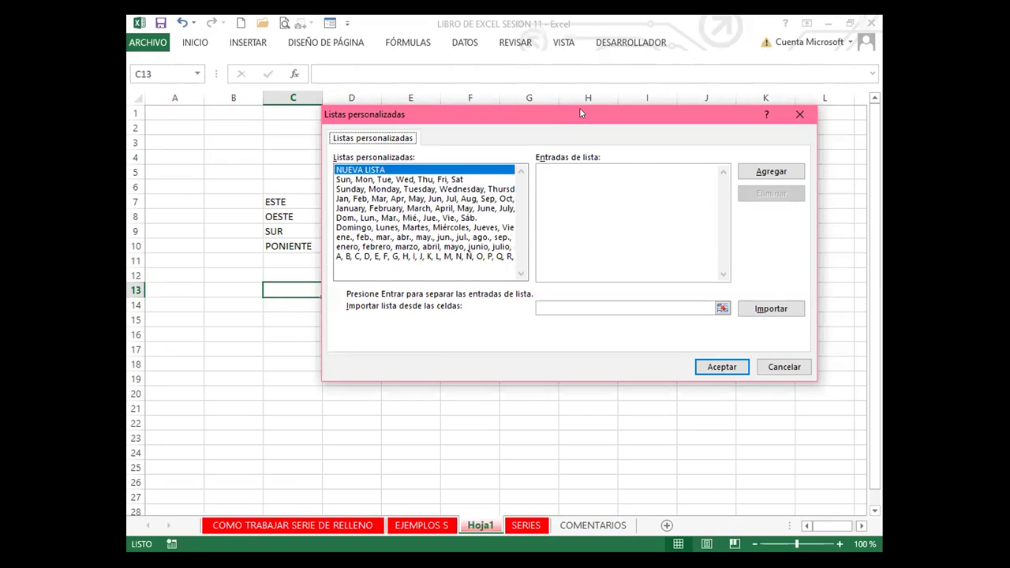
- Import the directions in C7:C10 as a new custom list and accept the Excel options
drag(579, 109, 611, 51)
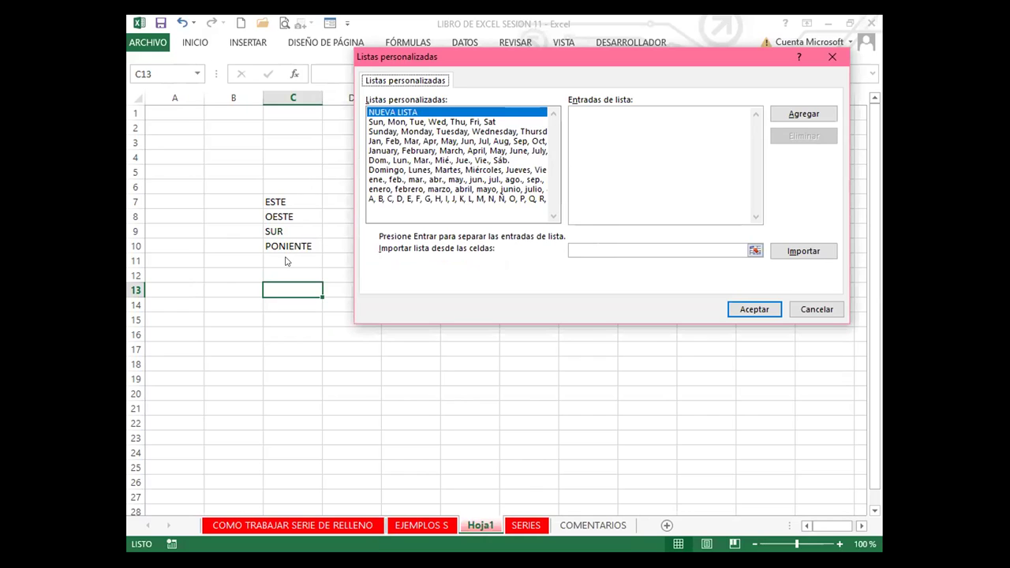
click(582, 247)
drag(302, 200, 299, 261)
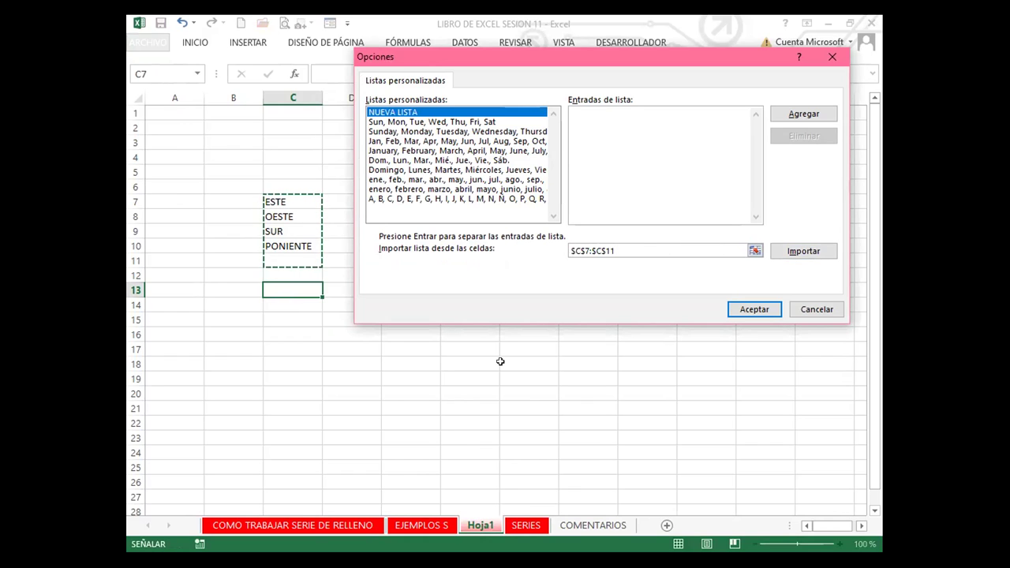
drag(307, 196, 302, 243)
click(825, 246)
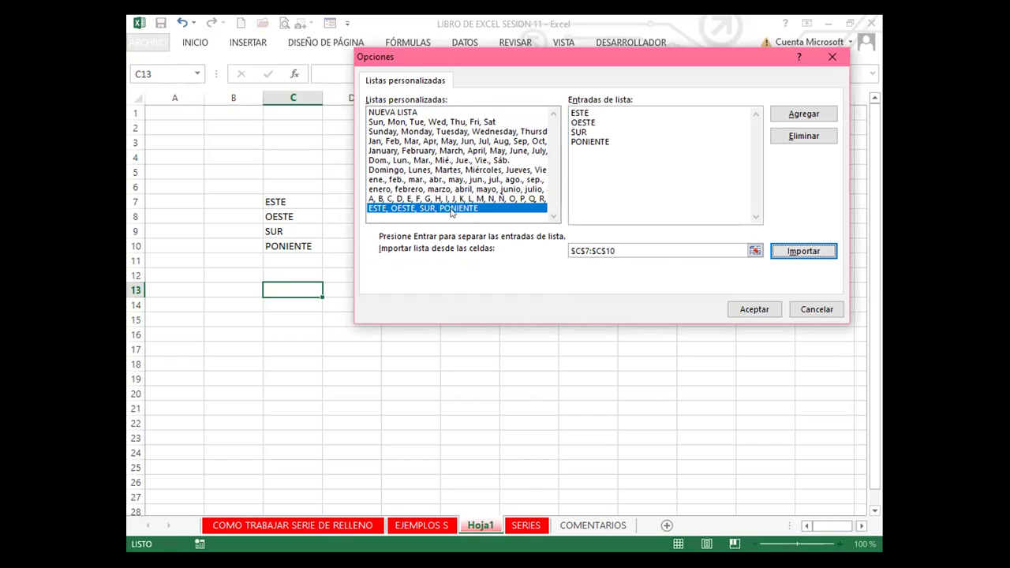
click(803, 114)
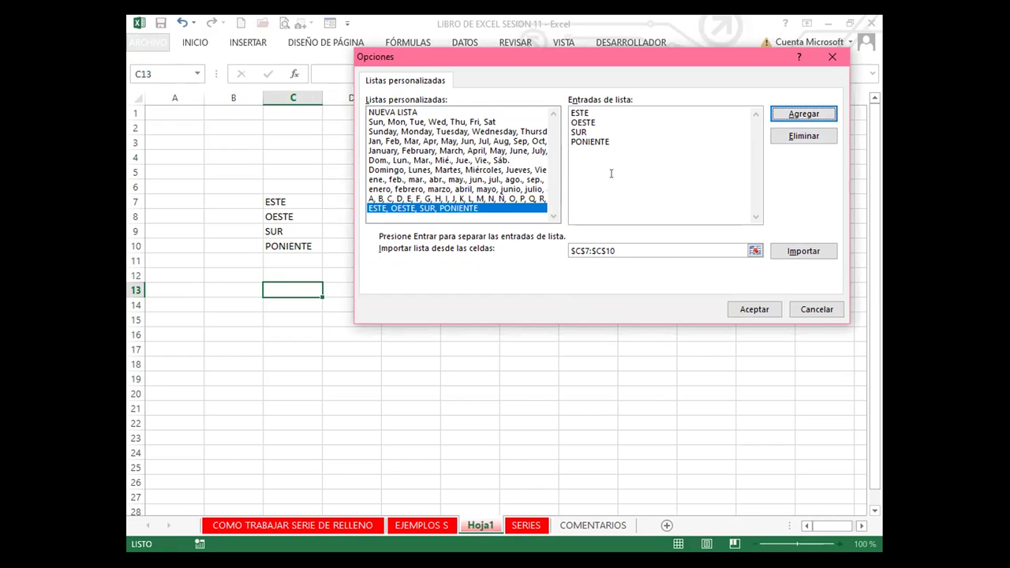
click(753, 308)
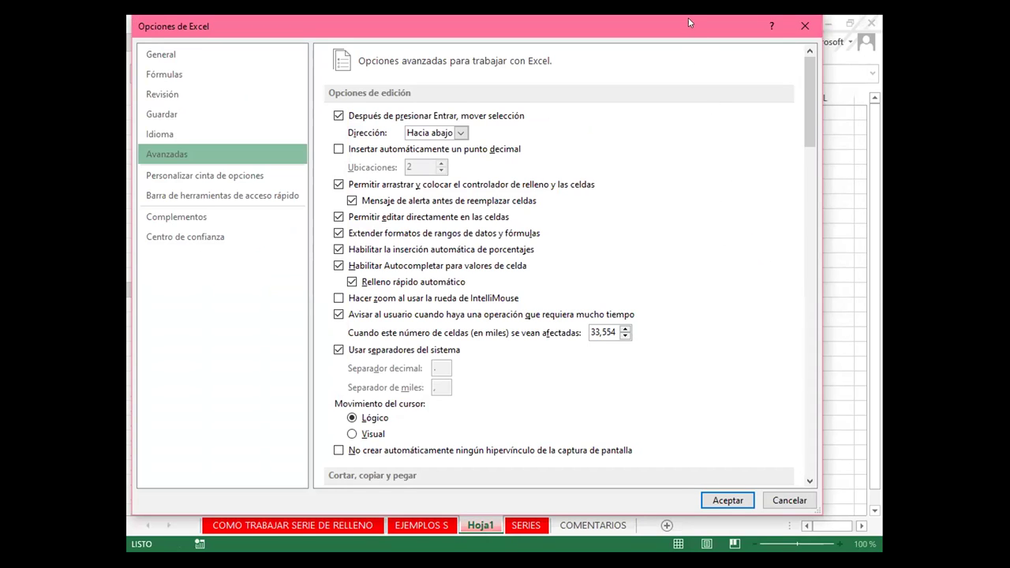
drag(688, 18, 649, 17)
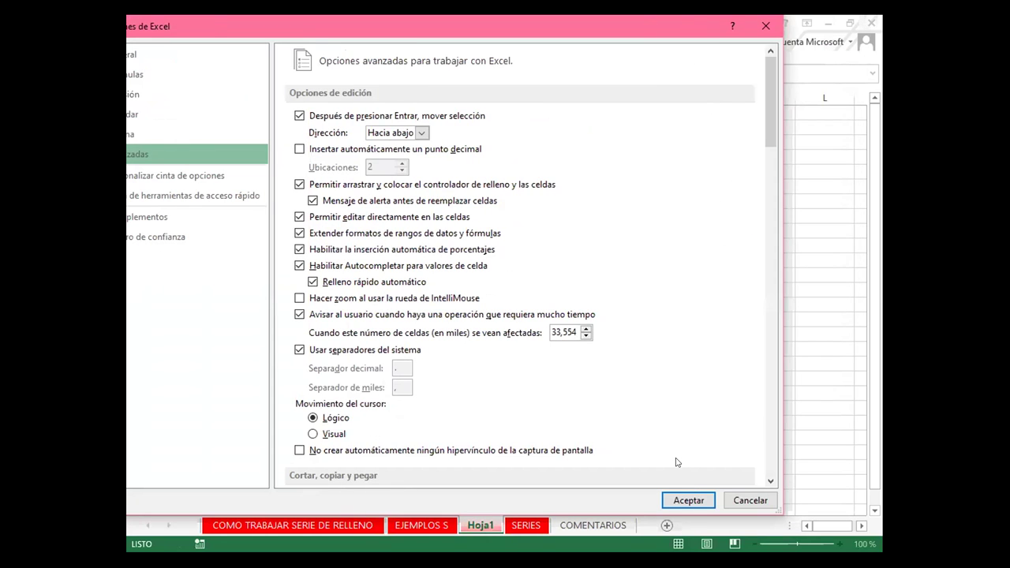
key(Return)
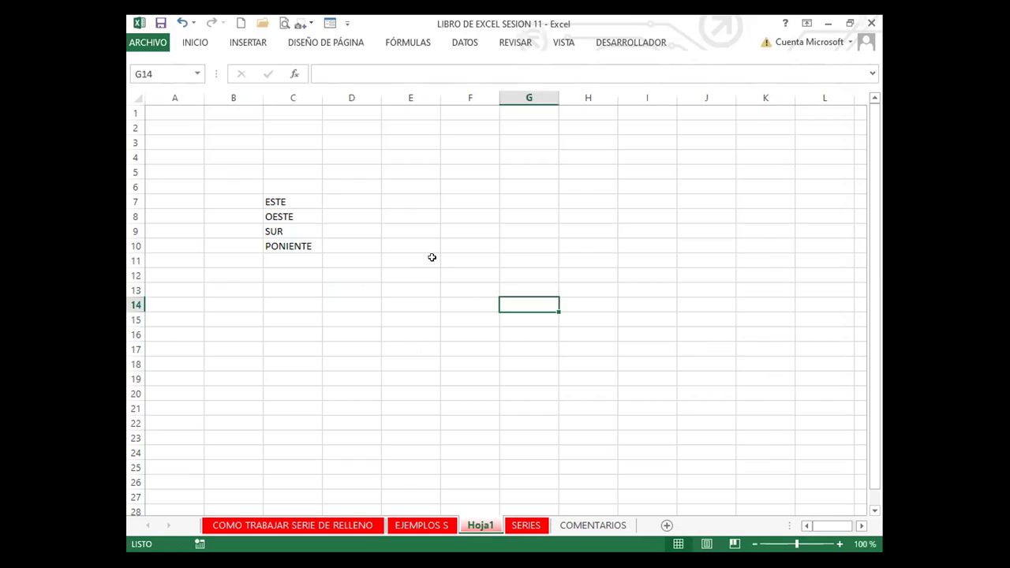
- Enter ESTE in E7 and fill the direction series down through E10
click(414, 199)
text(ESTE)
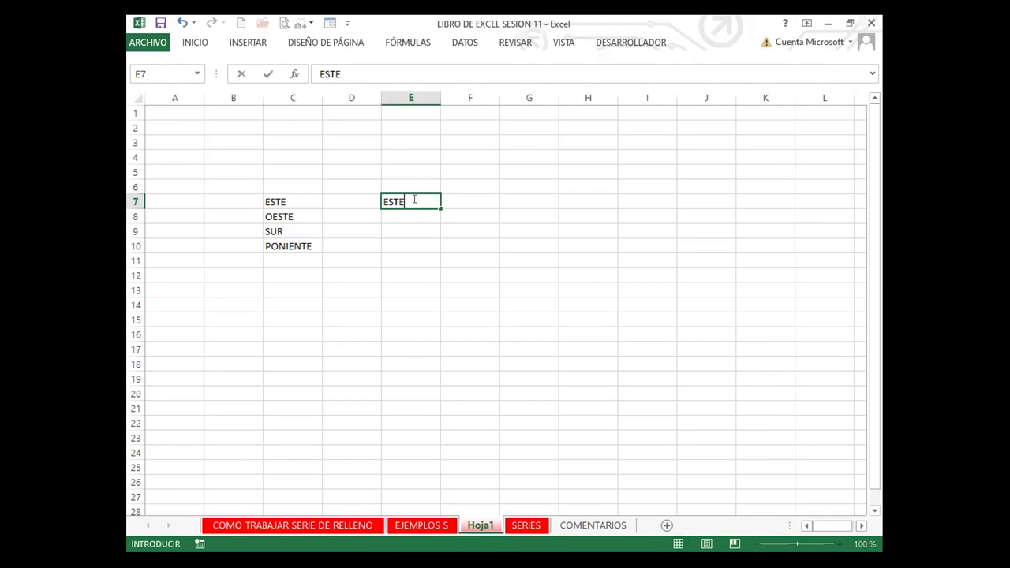
key(Return)
click(413, 199)
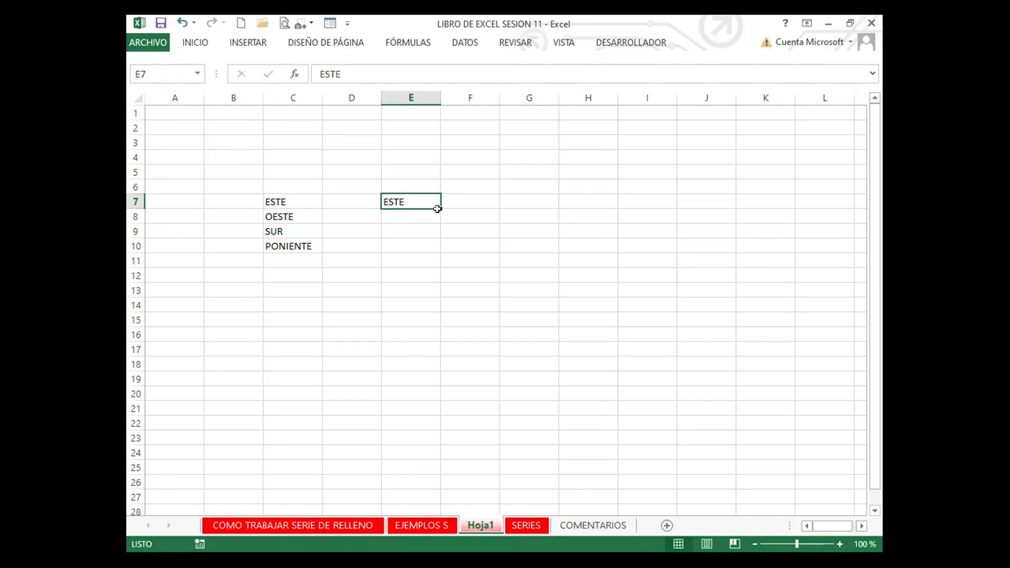
drag(438, 213, 438, 212)
drag(432, 248, 434, 249)
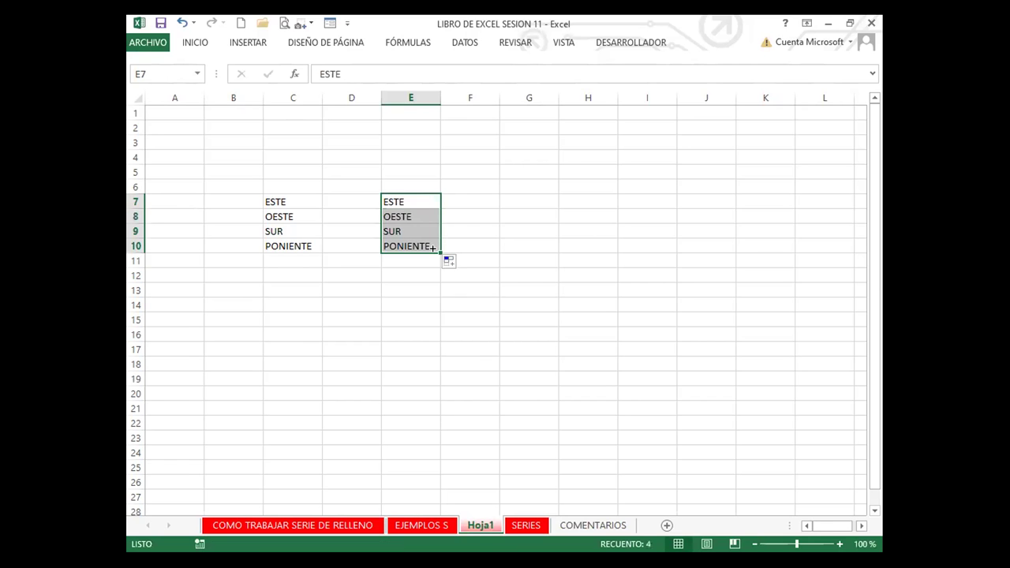
- Enter SUR in F7 and fill the direction series down through F10
click(486, 197)
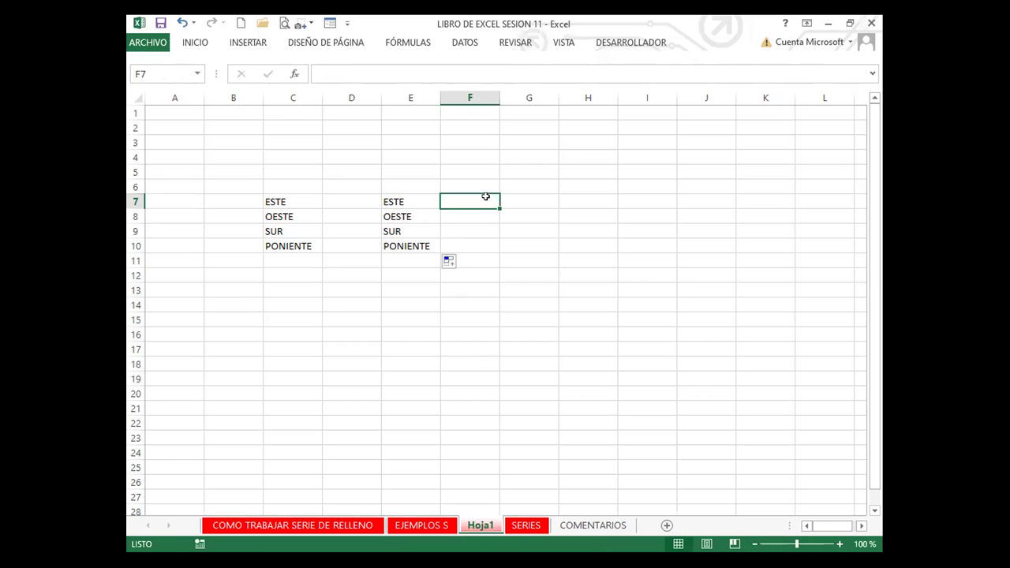
text(SUR)
key(Return)
click(478, 202)
drag(497, 203, 496, 212)
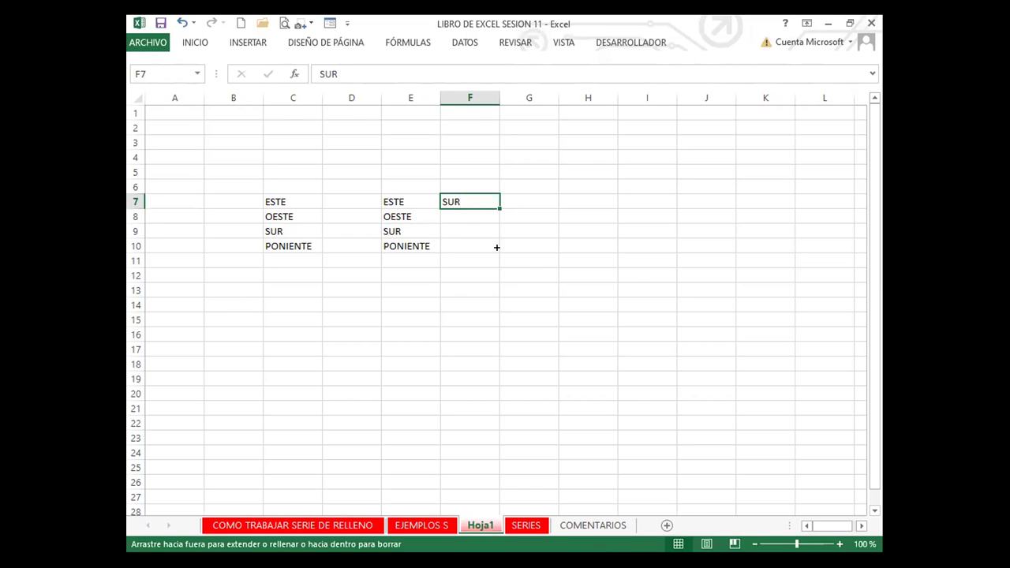
drag(496, 247, 496, 249)
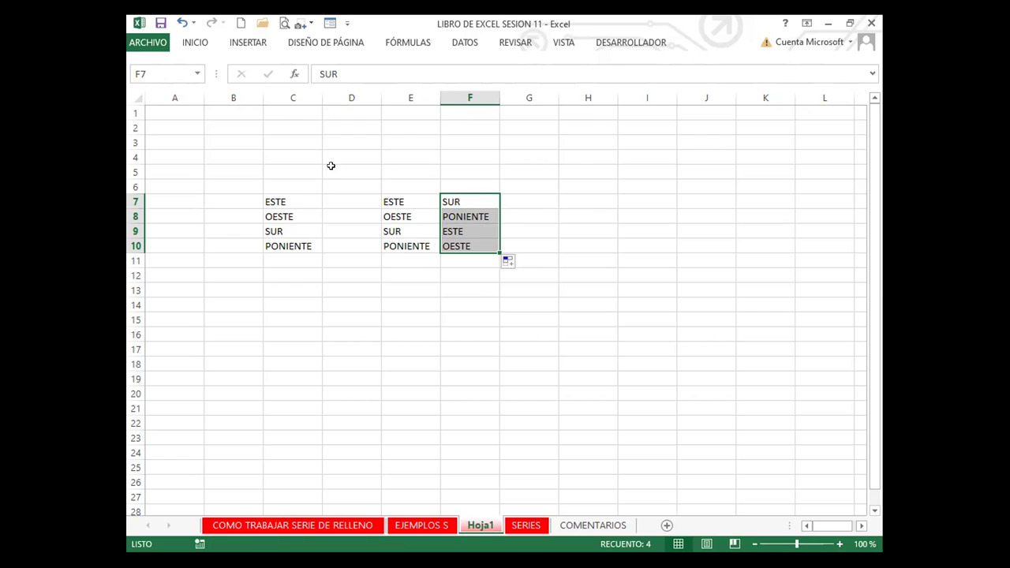
- Clear the direction lists from cells C7:F11 on Hoja1
drag(300, 198, 487, 255)
key(Delete)
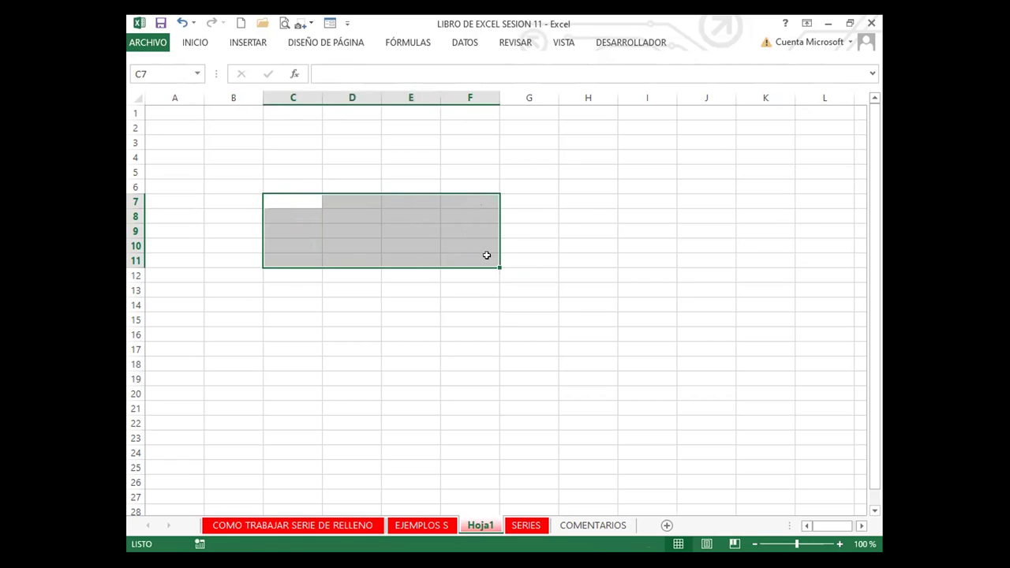
click(464, 292)
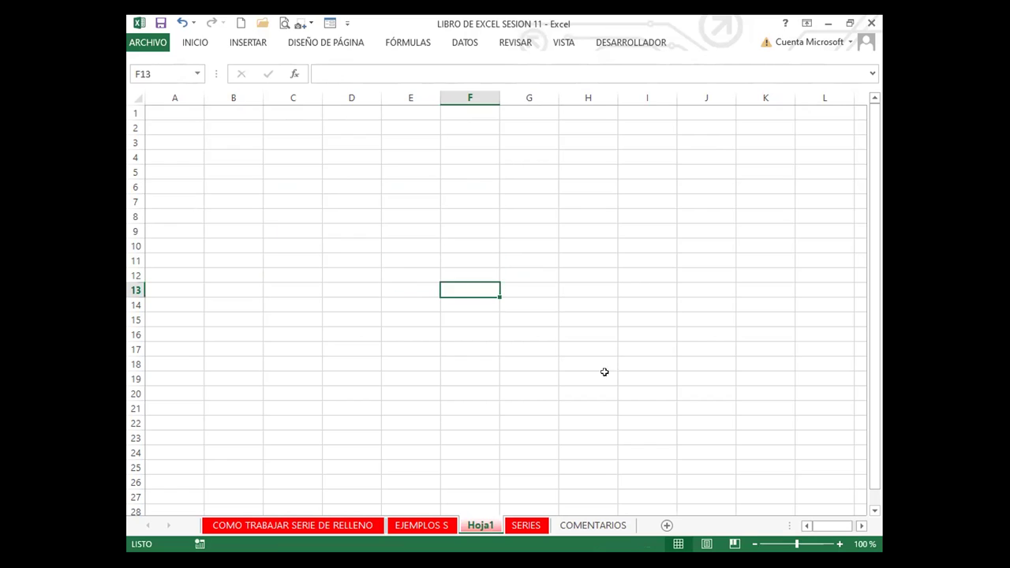
click(396, 268)
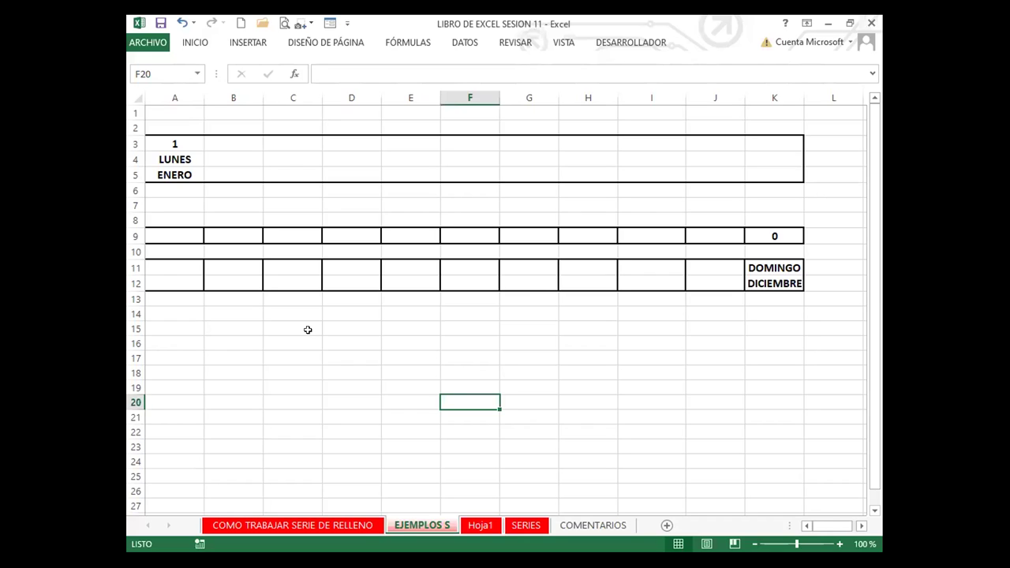
- Copy the abbreviated months in I2:I20 of the COMO TRABAJAR SERIE DE RELLENO sheet
click(167, 142)
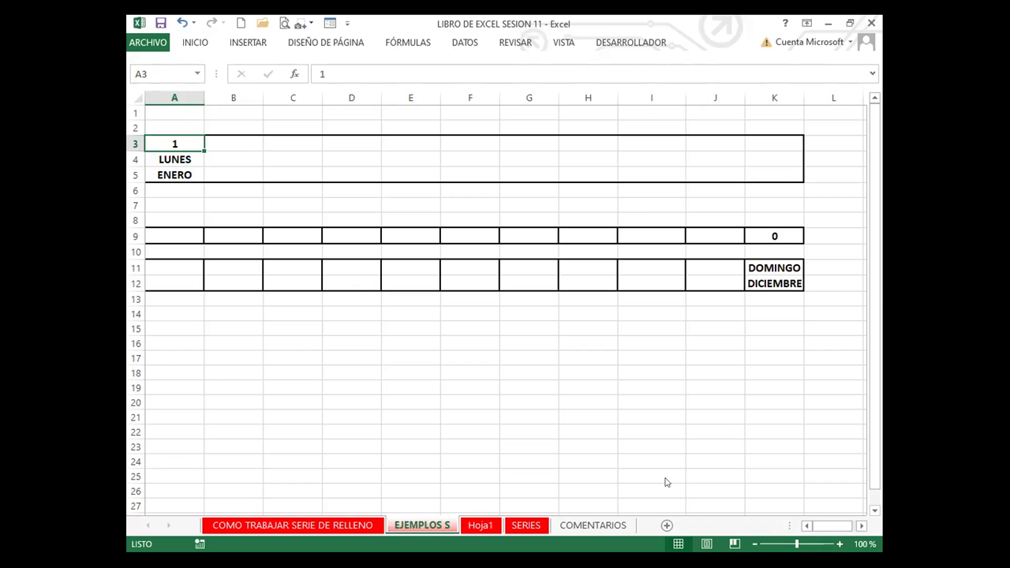
click(321, 526)
scroll(315, 268, up, 5)
drag(293, 150, 308, 430)
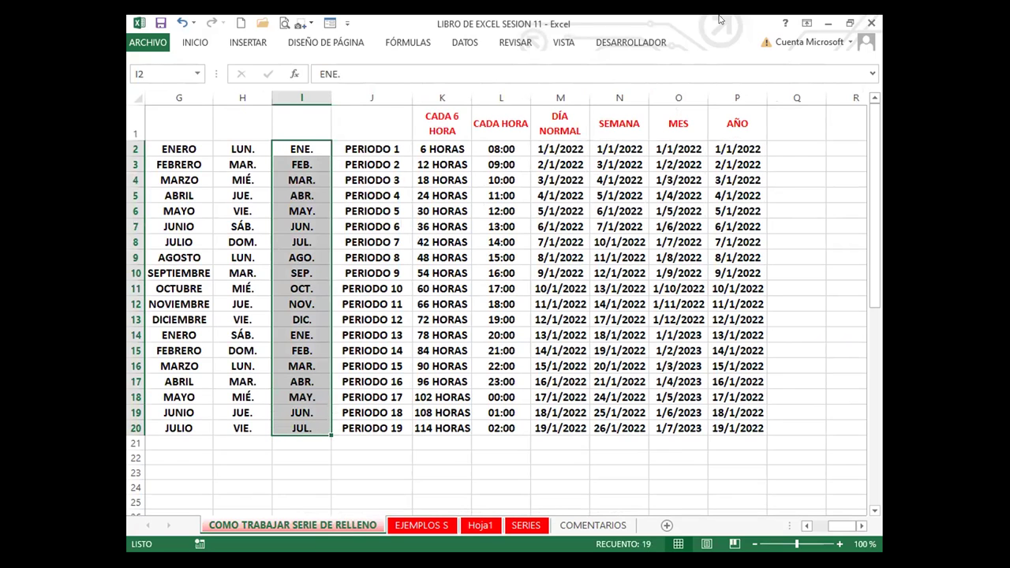
click(191, 44)
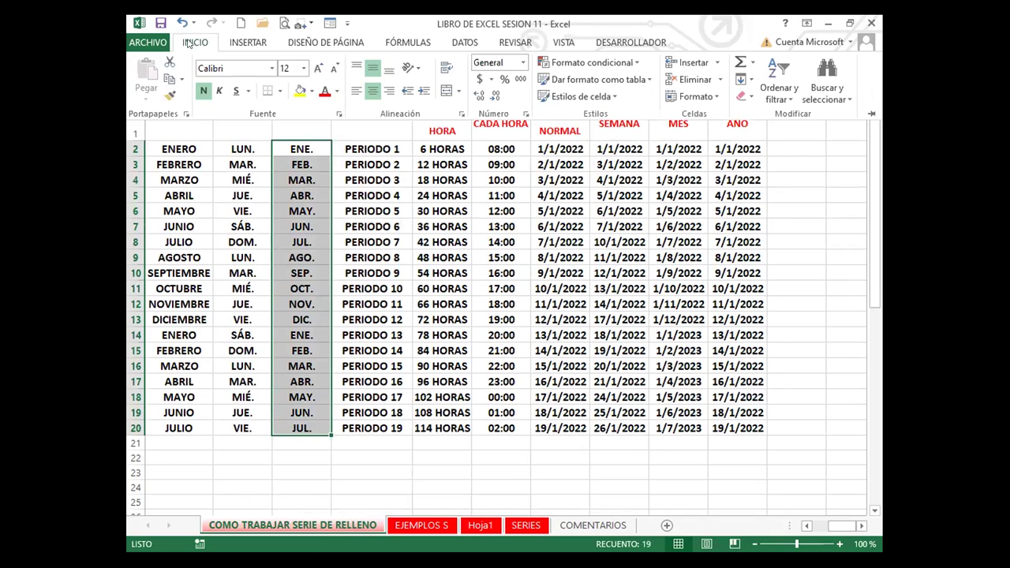
double_click(189, 44)
click(169, 79)
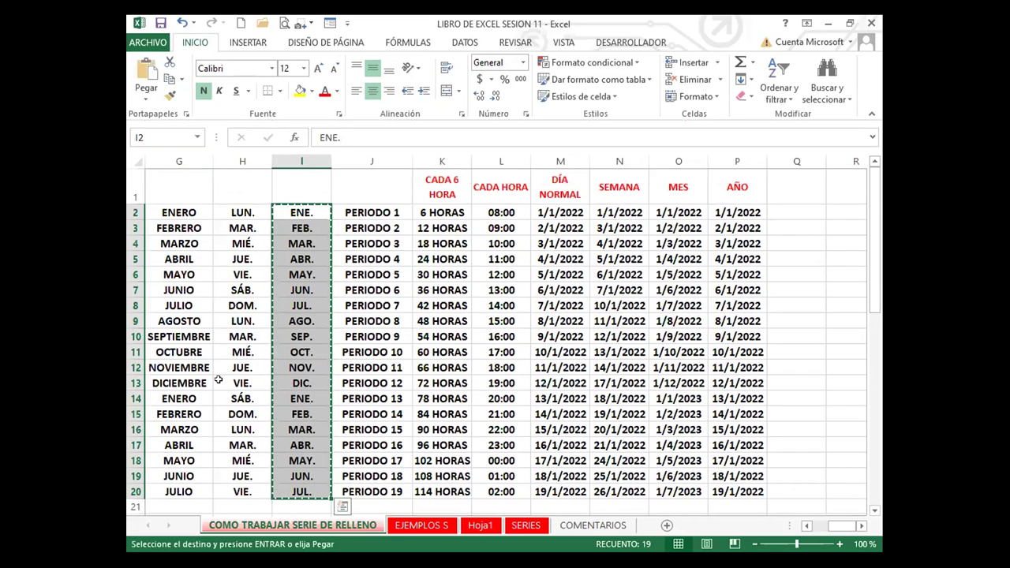
- Paste the copied months transposed into a row starting at G57, below the alphabet list
scroll(205, 362, down, 11)
scroll(205, 362, down, 5)
click(167, 290)
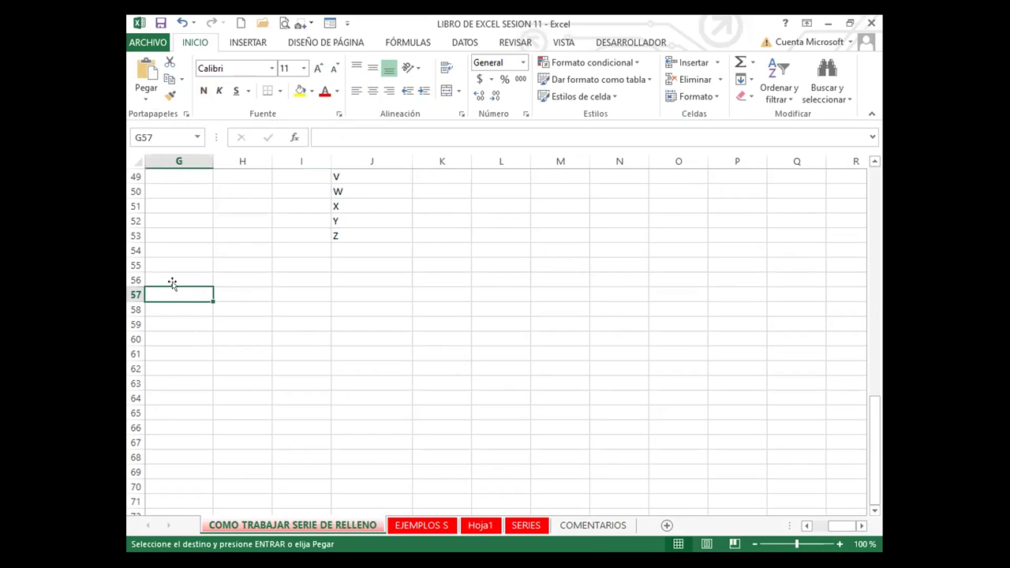
click(144, 94)
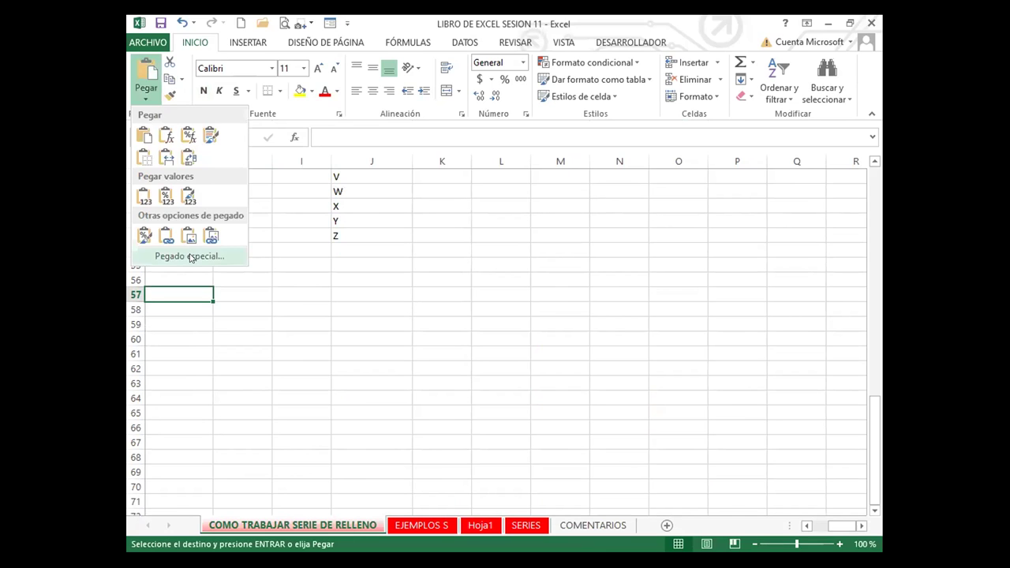
key(e)
click(614, 265)
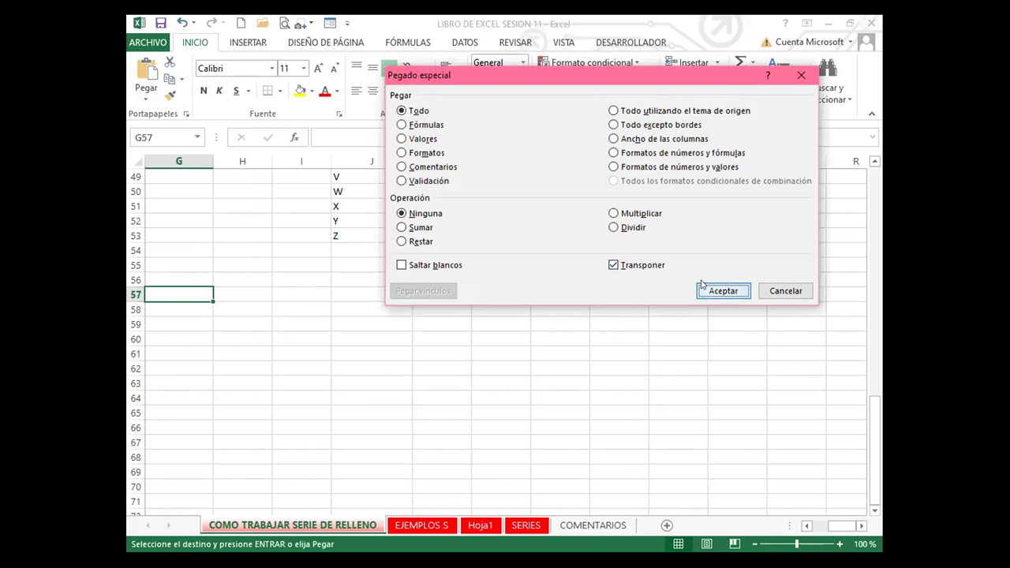
key(Return)
click(462, 363)
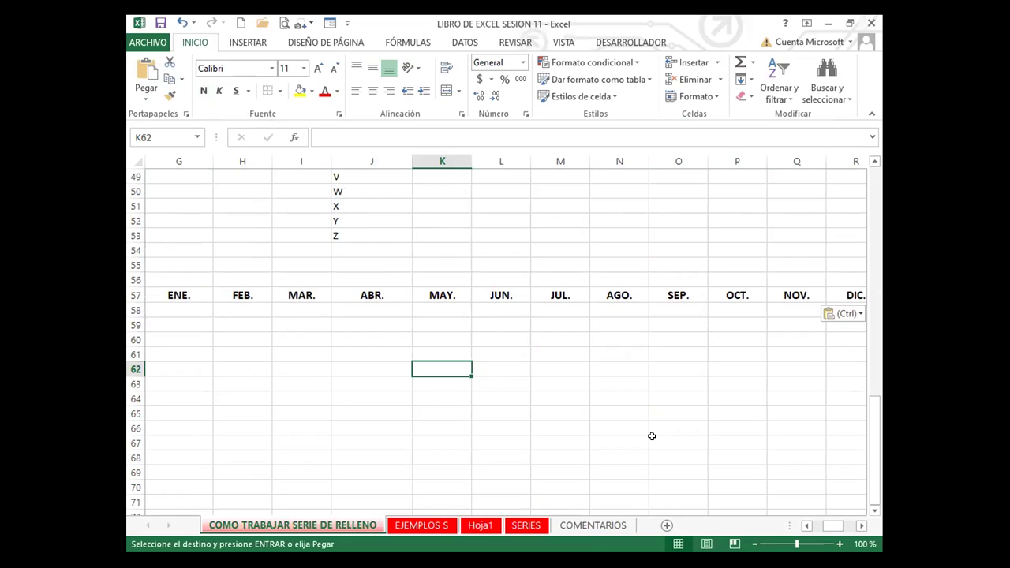
- On the EJEMPLOS S sheet, fill row 3 as a number series from 1 in A3 across to K3
click(423, 526)
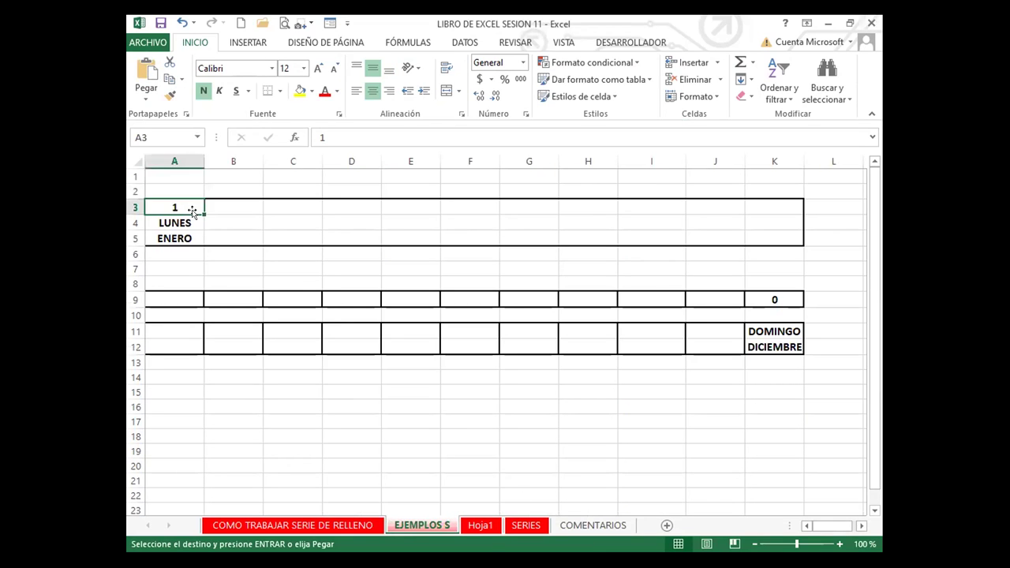
drag(203, 213, 629, 234)
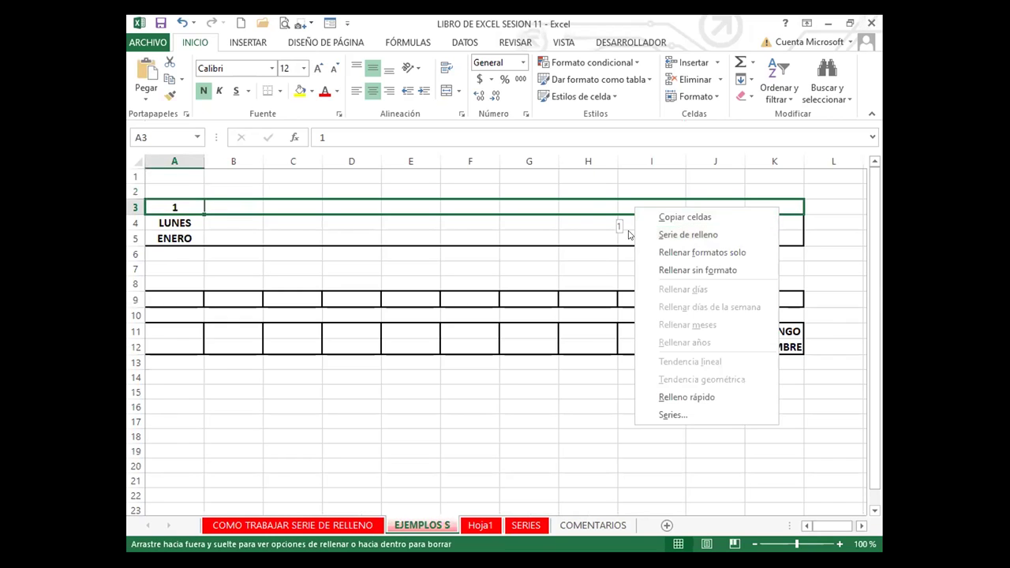
click(671, 235)
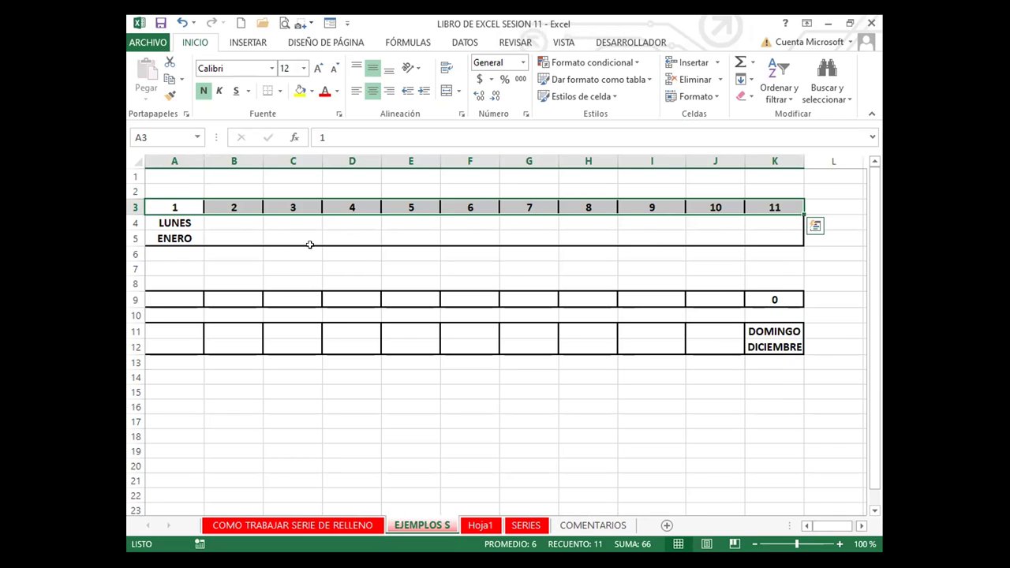
- Enter MARTES in B4 and fill the weekday series from A4:B4 across to K4
click(230, 222)
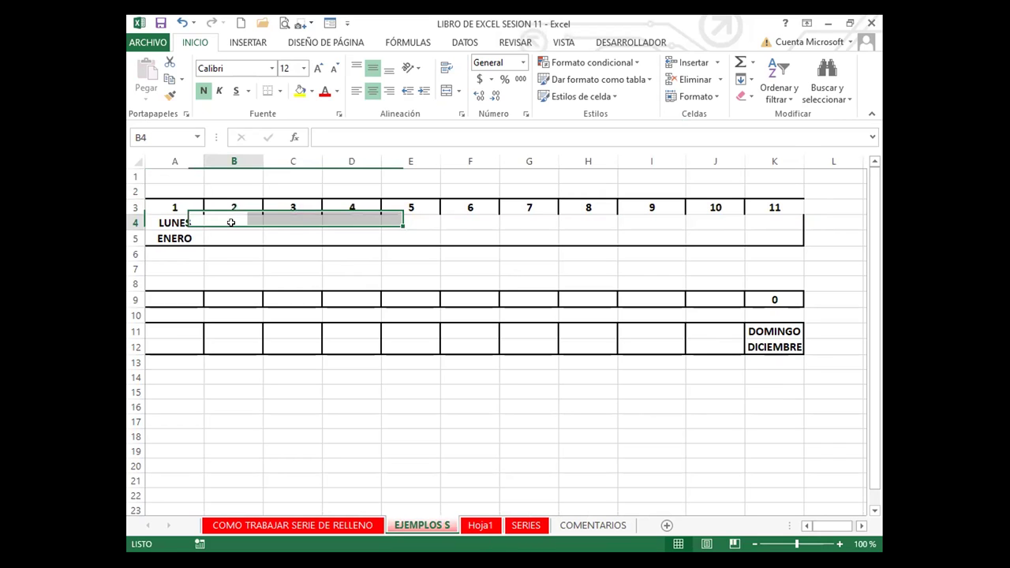
text(MARTES)
key(Return)
key(Up)
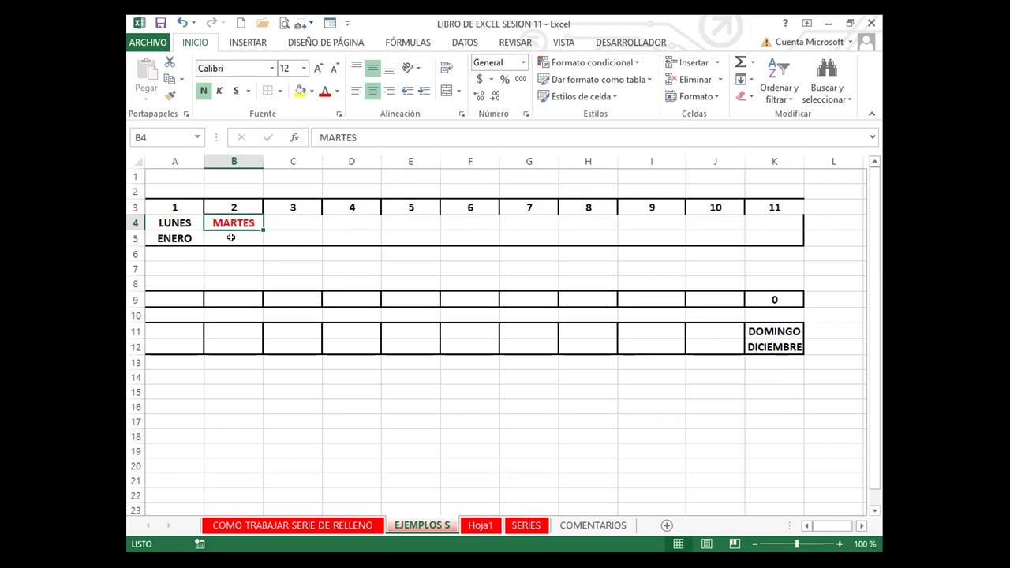
drag(169, 221, 300, 223)
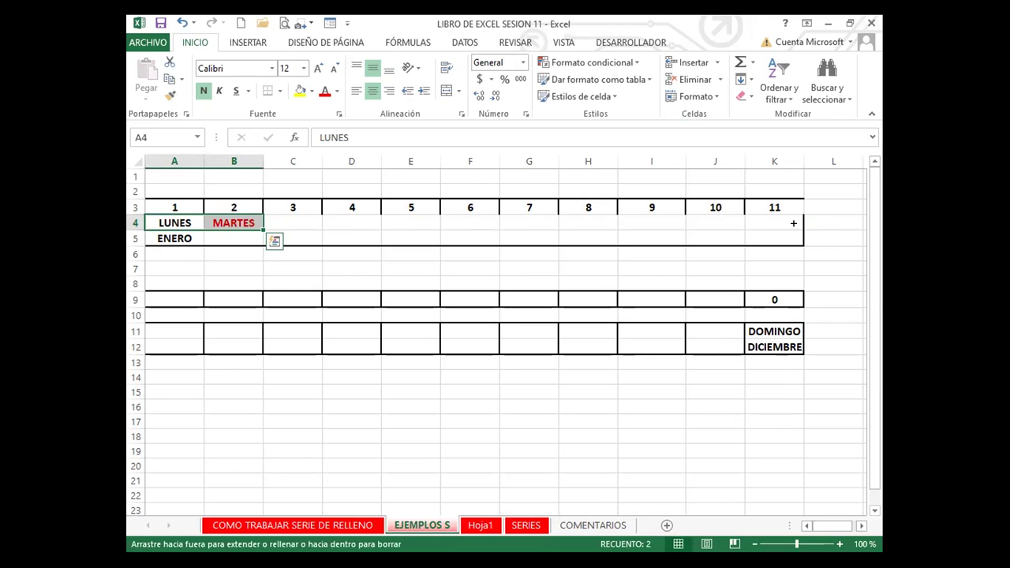
drag(793, 223, 795, 223)
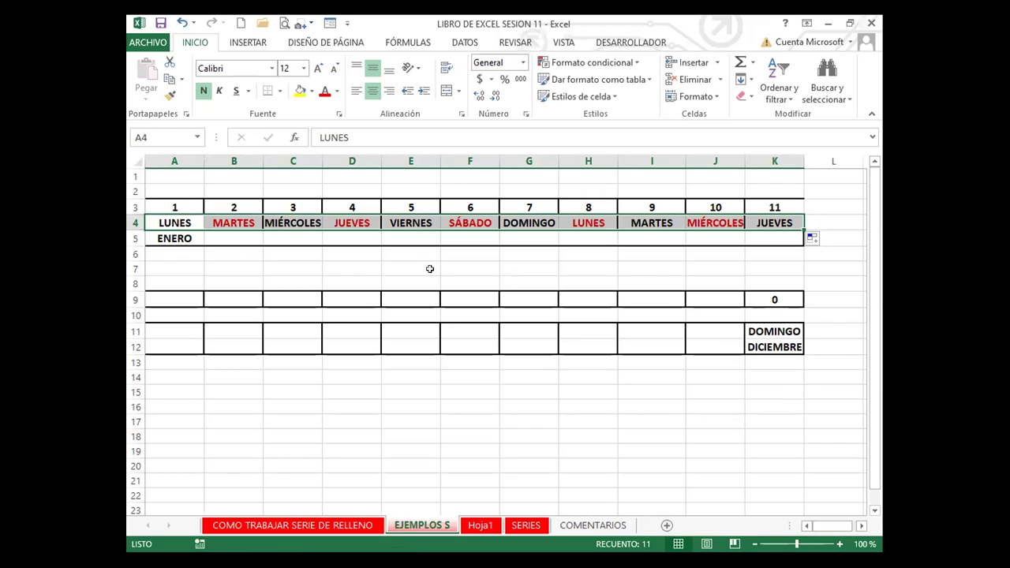
- Colour MIÉRCOLES in C4 light blue and refill the weekdays from A4:C4 across to K4 so the colours repeat
click(173, 222)
drag(206, 224, 231, 224)
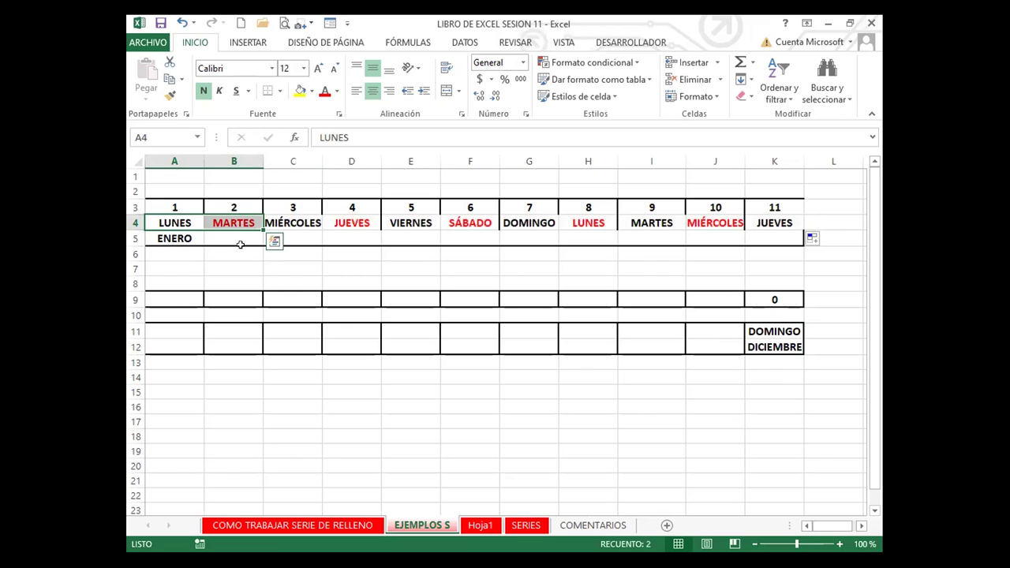
click(298, 222)
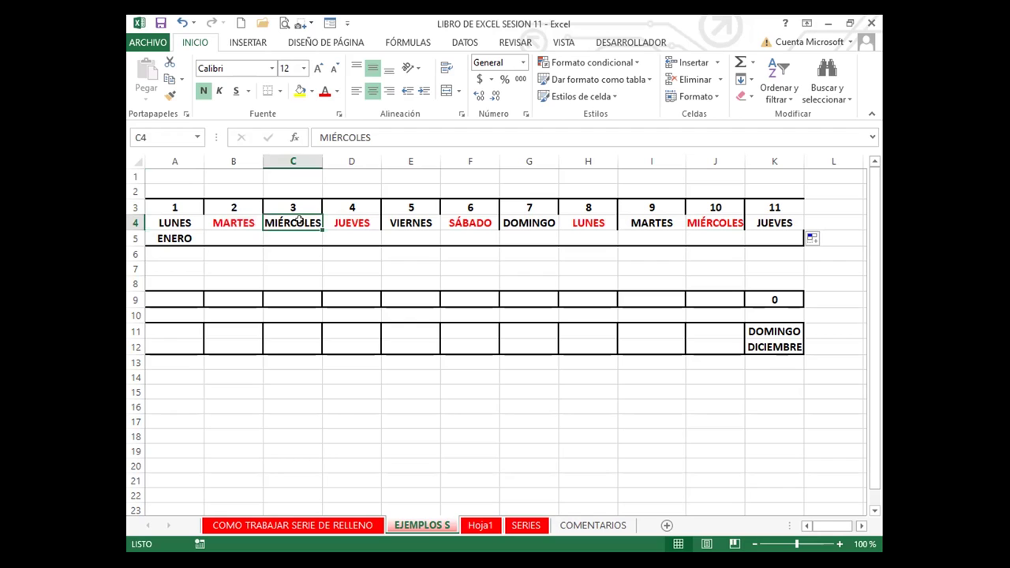
click(337, 90)
click(399, 224)
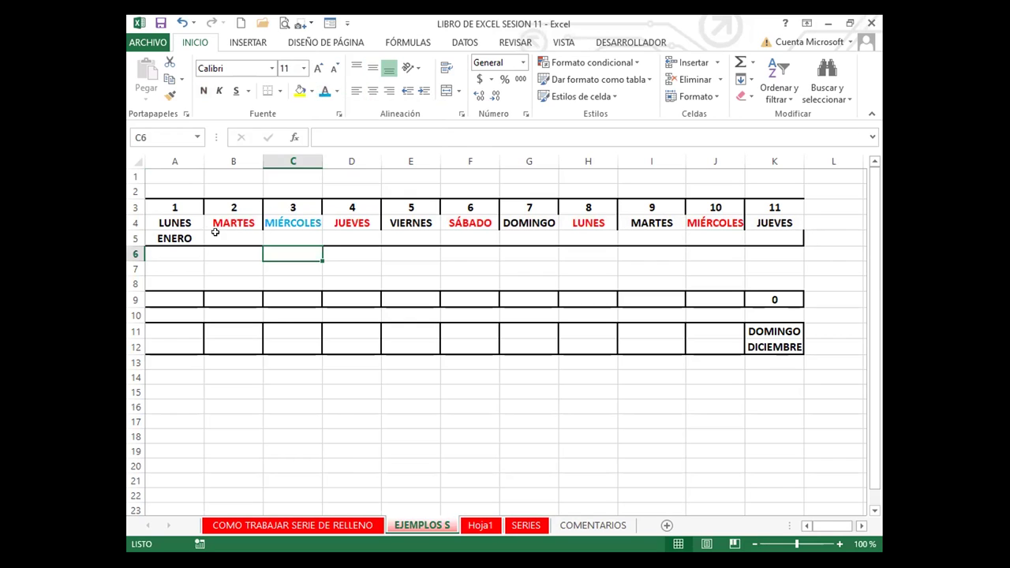
drag(189, 226, 368, 223)
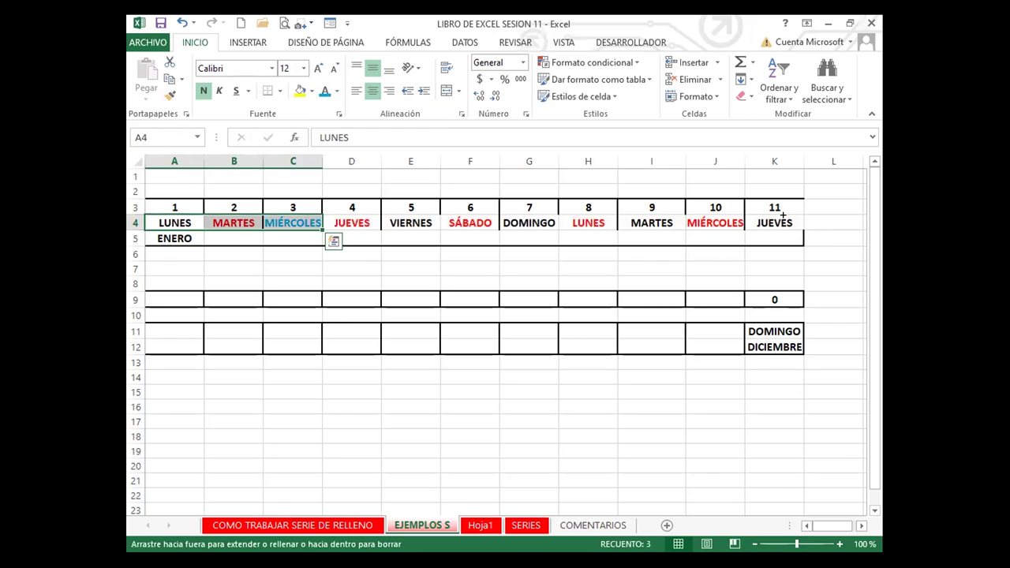
drag(782, 215, 786, 216)
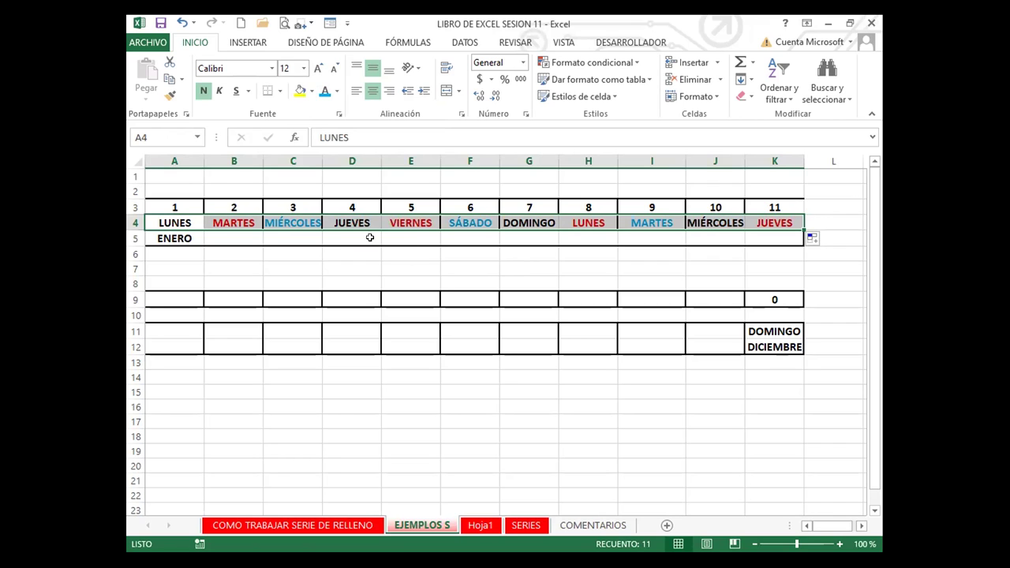
- Try filling the month series from ENERO alone in A5 across to K5, and undo the fill
click(183, 236)
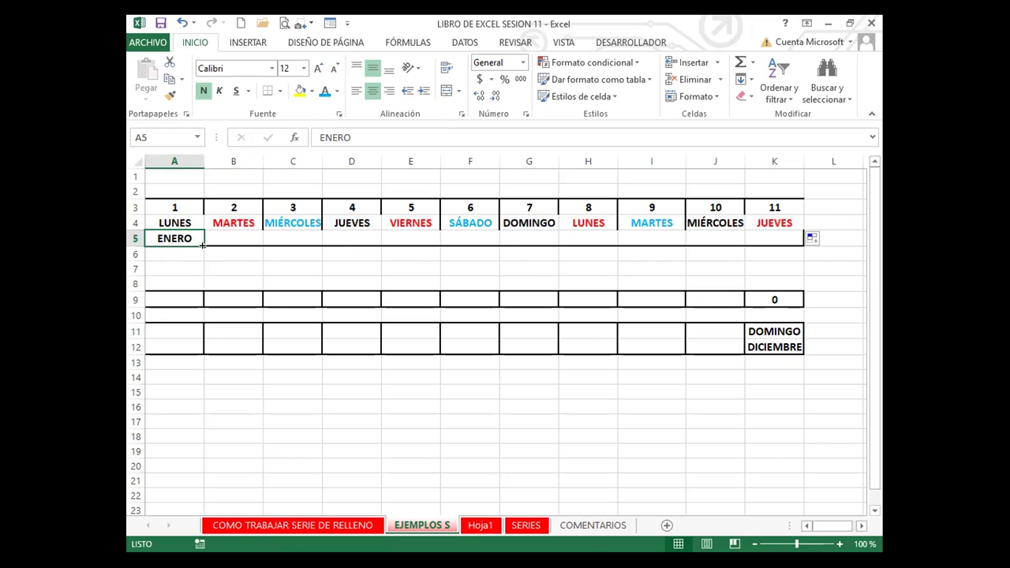
drag(204, 246, 248, 238)
drag(763, 237, 777, 237)
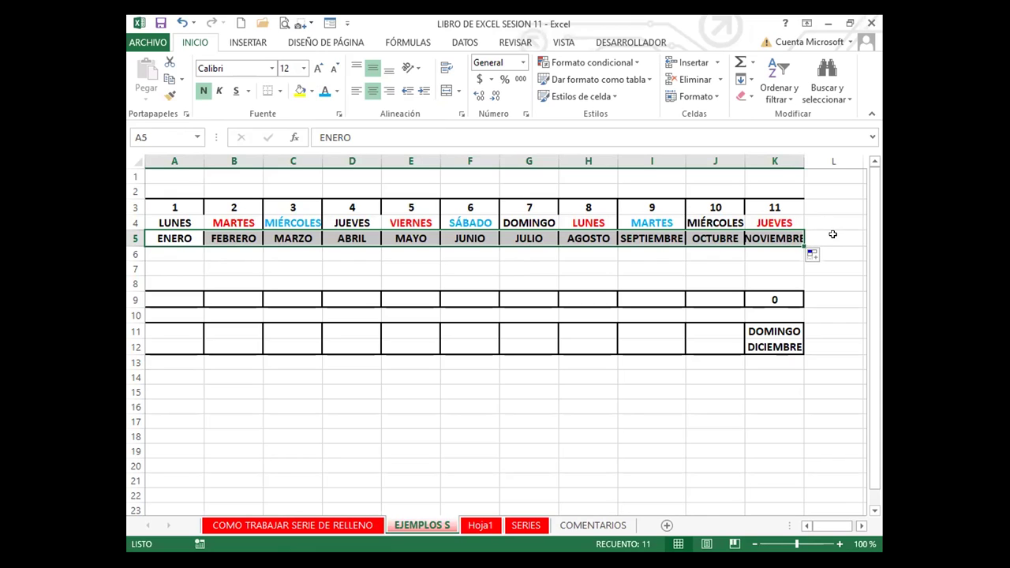
key(ctrl+z)
- Enter FEBRERO in B5 and fill the month series from A5:B5 across to K5
click(239, 233)
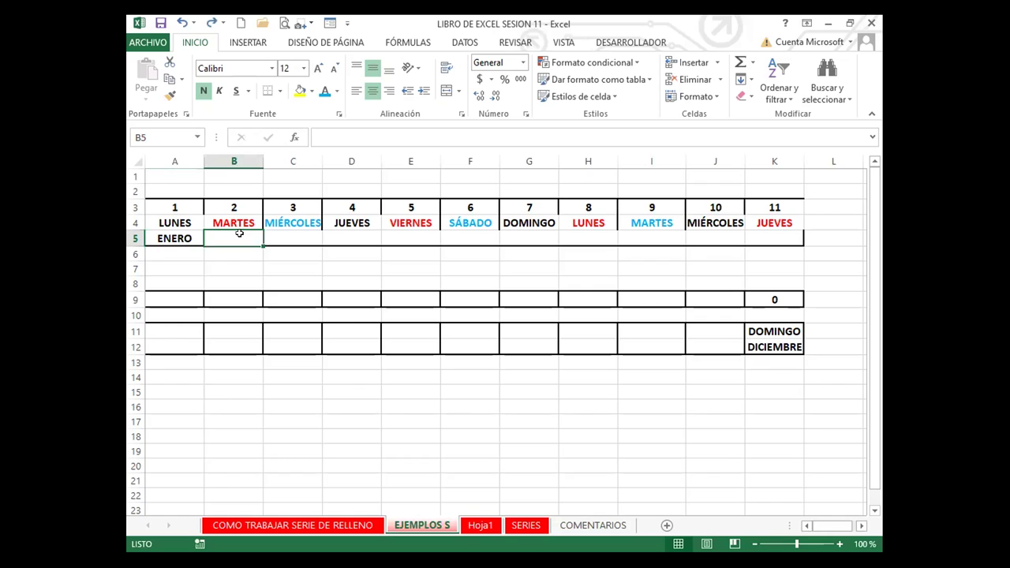
text(FEBRERO)
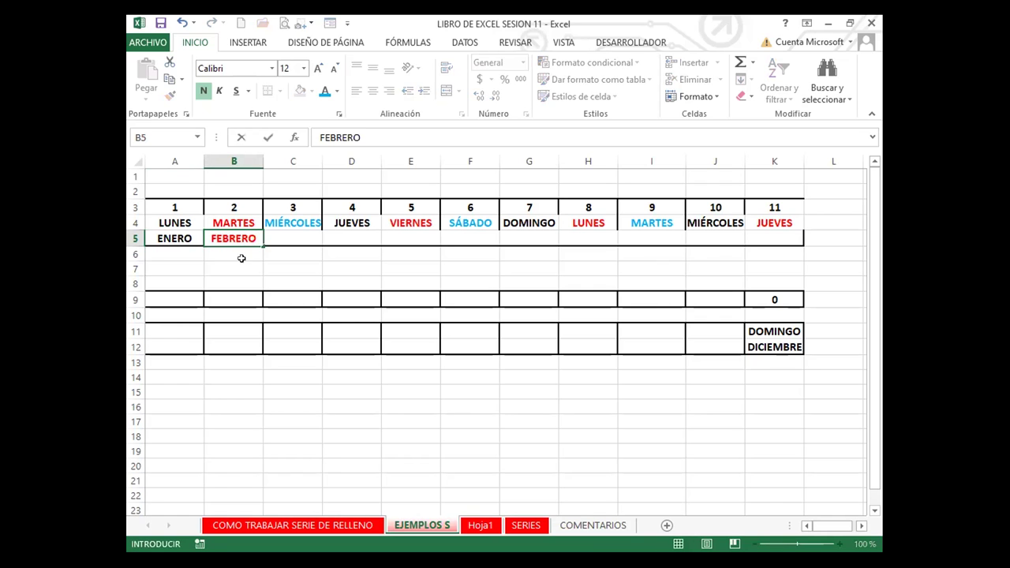
key(Return)
drag(174, 238, 308, 243)
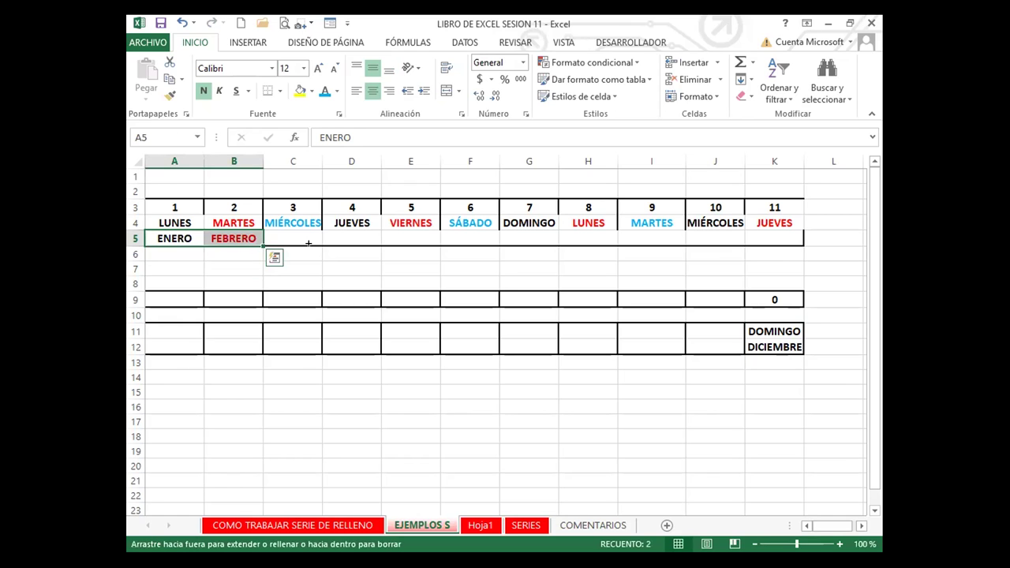
drag(793, 251, 816, 255)
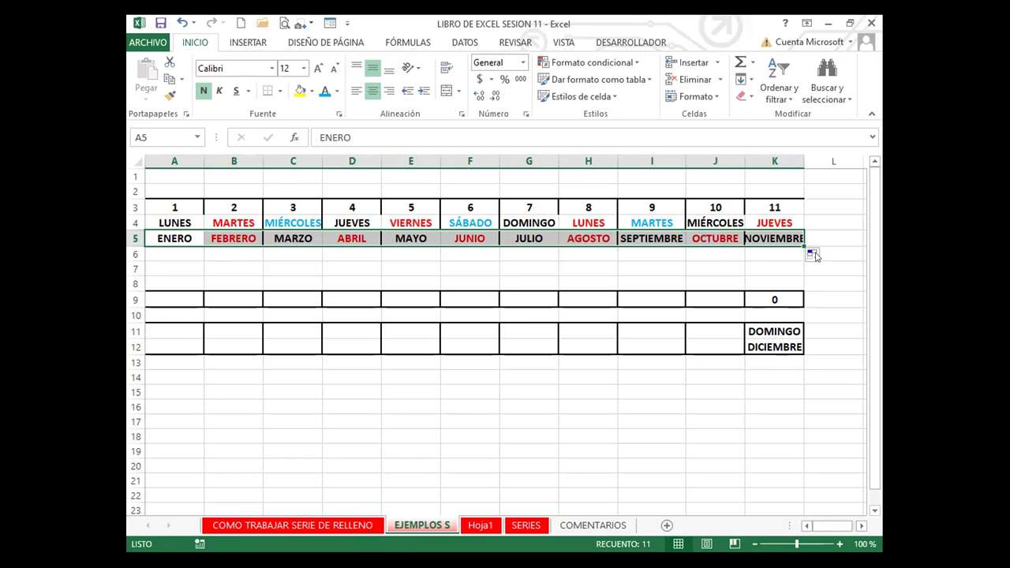
click(474, 205)
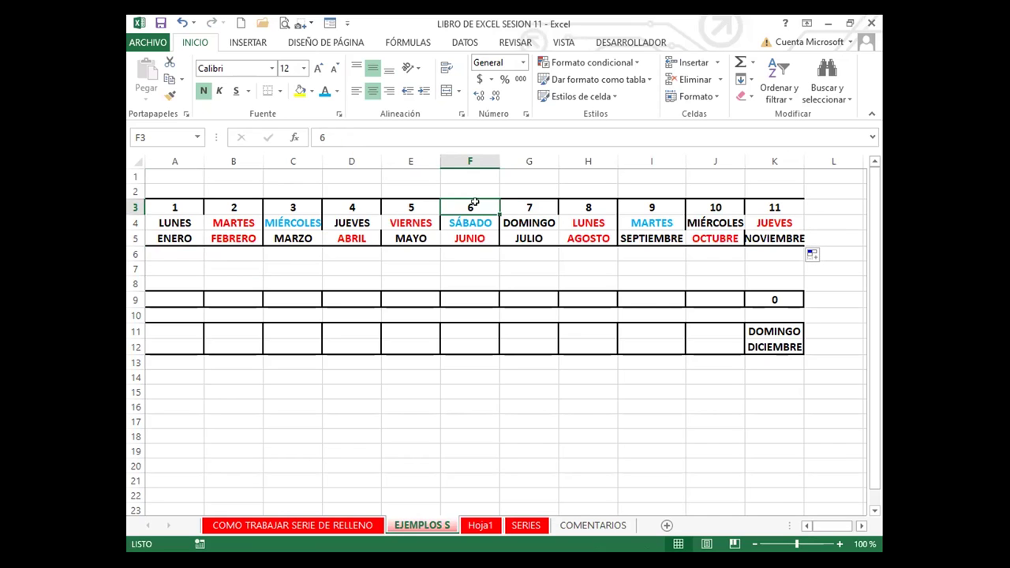
click(465, 463)
- Fill row 9 in reverse from 0 in K9 back to A9 as a number series
click(777, 298)
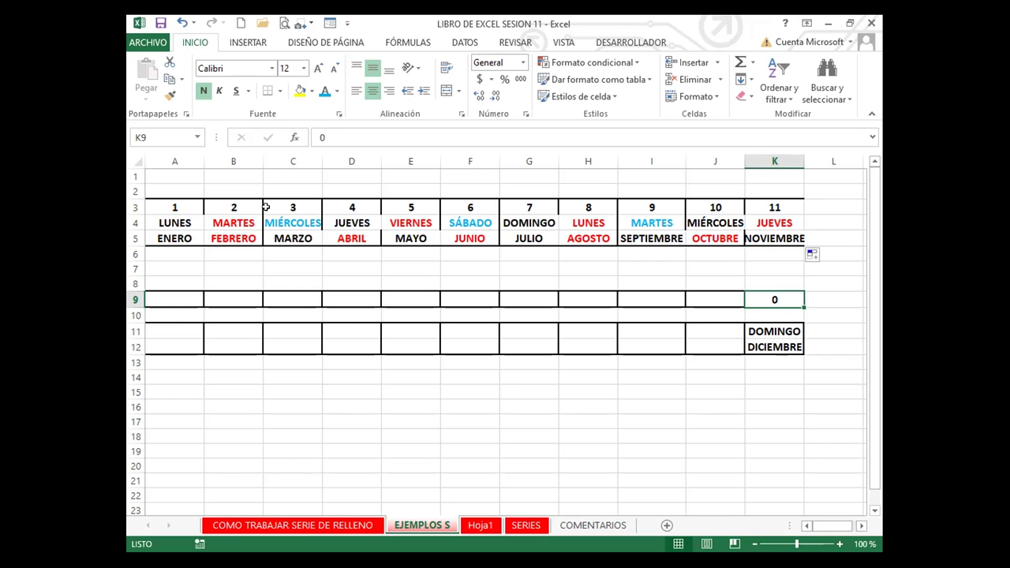
drag(803, 304, 643, 298)
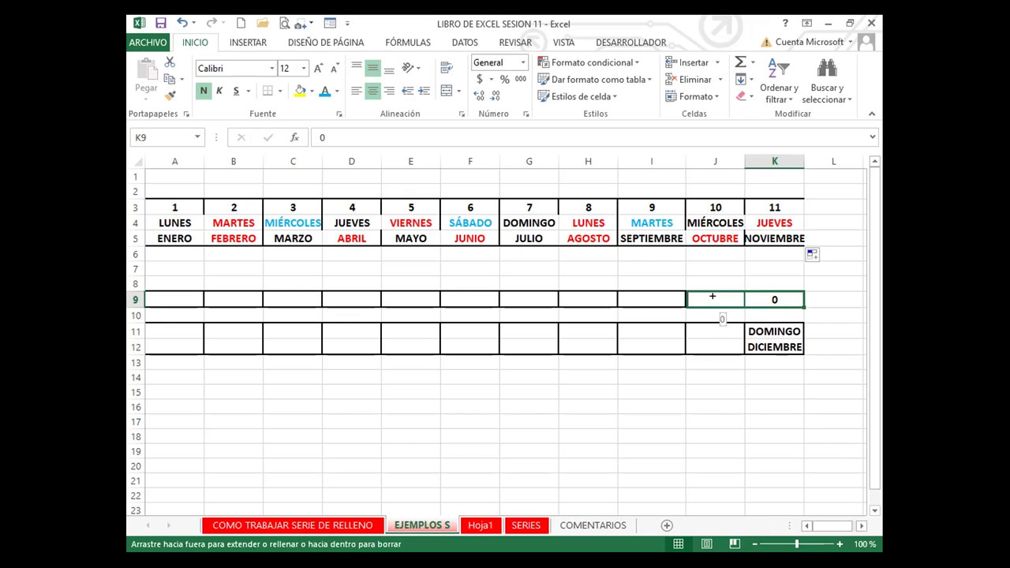
drag(712, 296, 738, 298)
drag(802, 304, 264, 309)
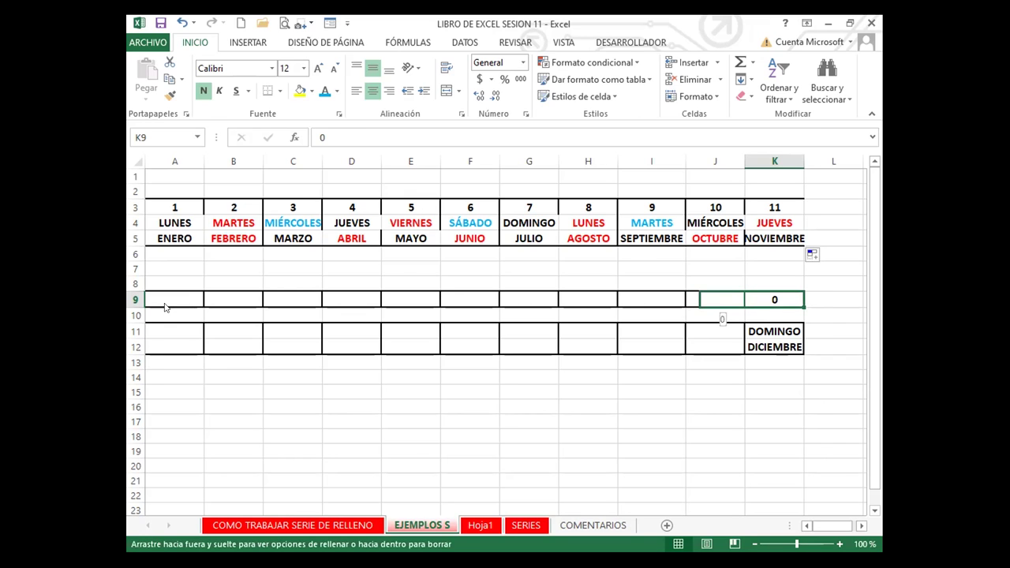
drag(246, 308, 168, 306)
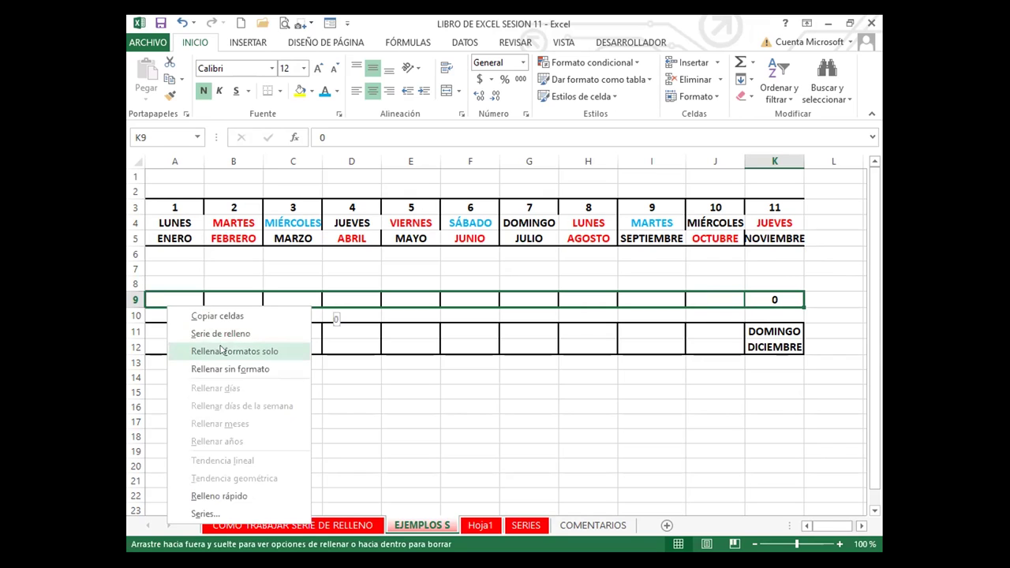
key(Return)
click(669, 408)
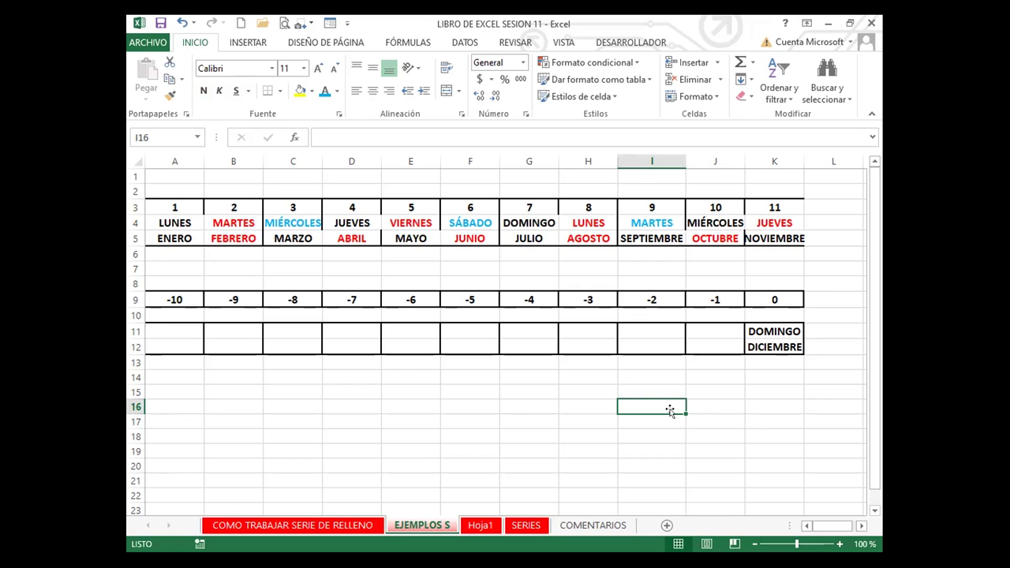
- Fill the weekday series in reverse from DOMINGO in K11 back to A11
click(770, 326)
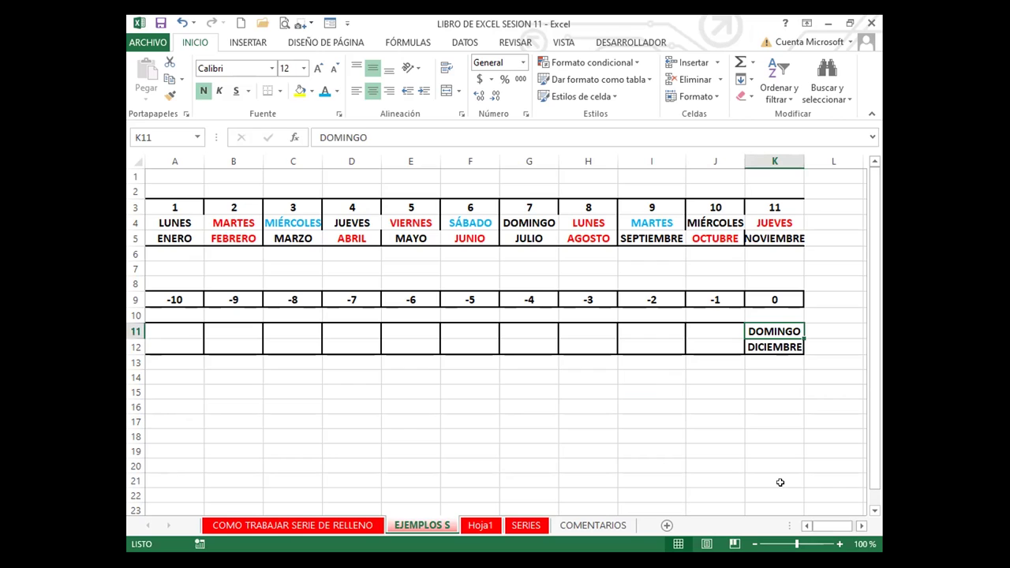
click(709, 330)
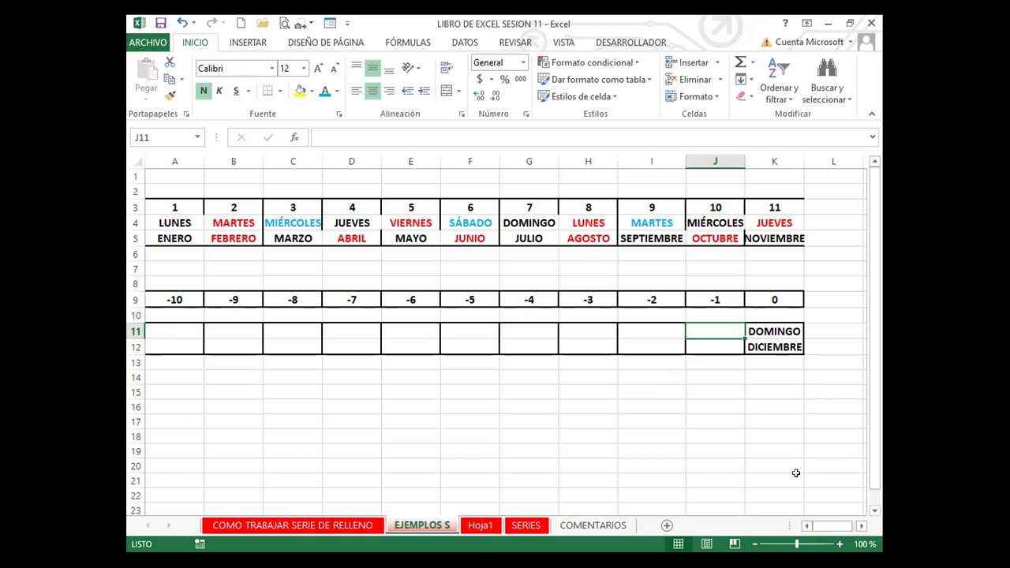
click(773, 330)
drag(800, 338, 297, 318)
drag(136, 321, 139, 325)
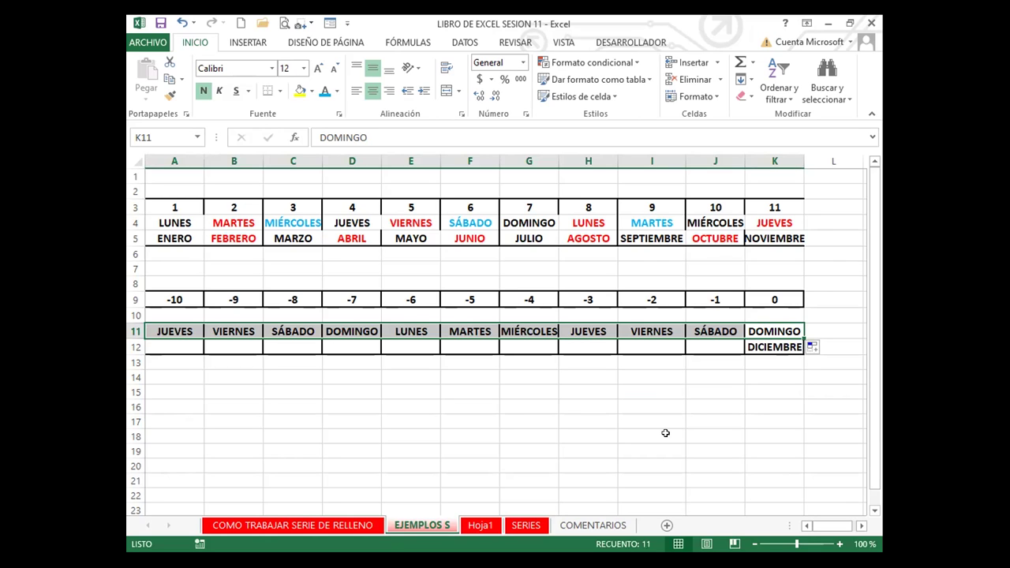
- Fill the month series in reverse from DICIEMBRE in K12 back to A12
click(773, 349)
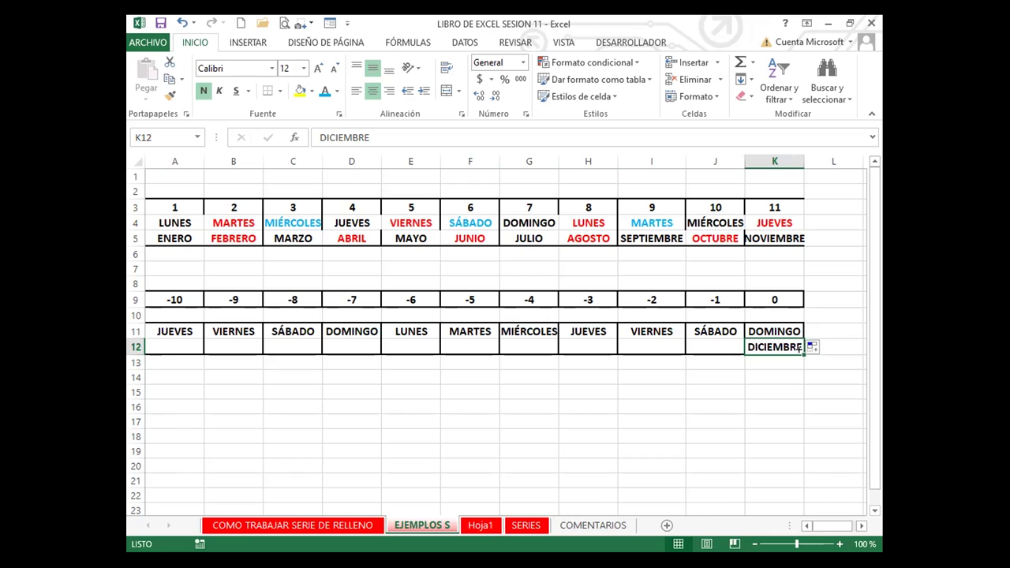
drag(803, 353, 237, 343)
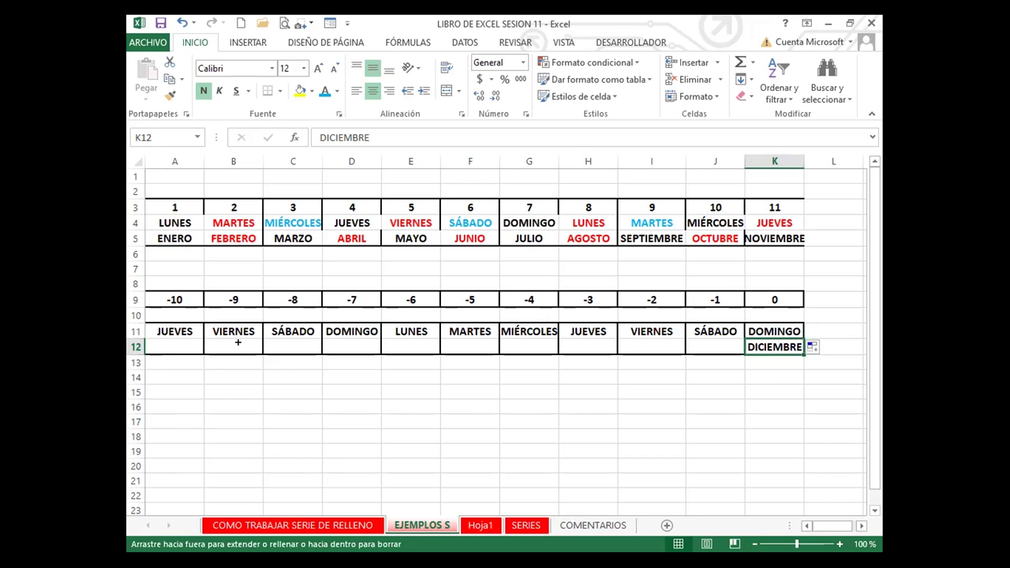
drag(167, 340, 168, 340)
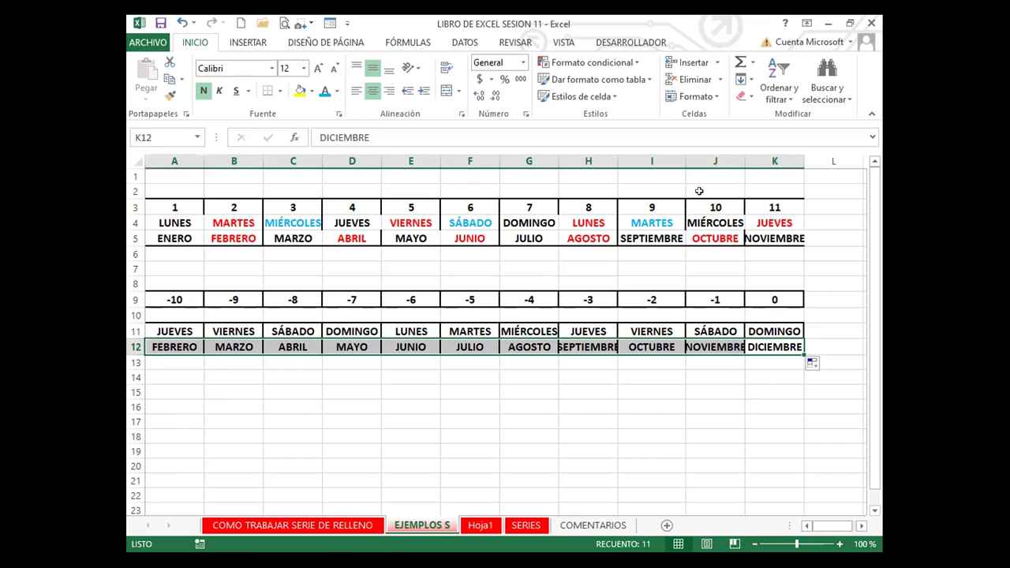
- Autofit the widths of columns J and H to the month names, and deselect the filled row
double_click(745, 153)
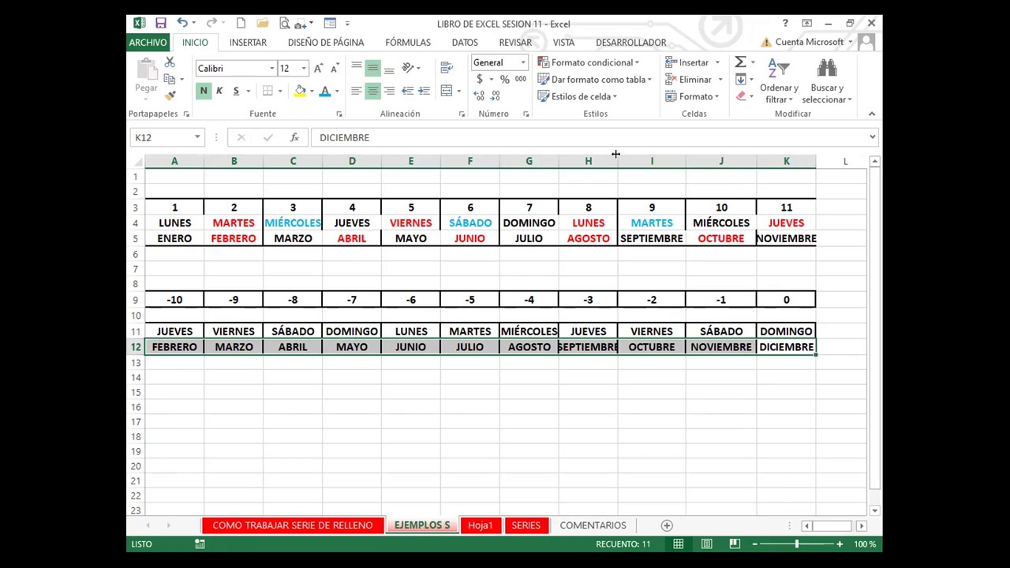
double_click(617, 154)
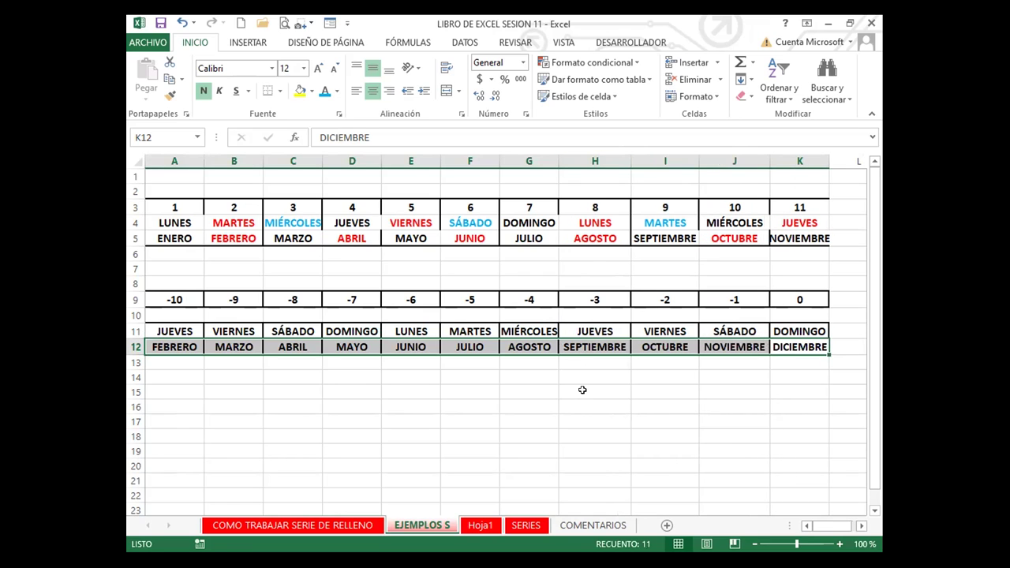
click(582, 390)
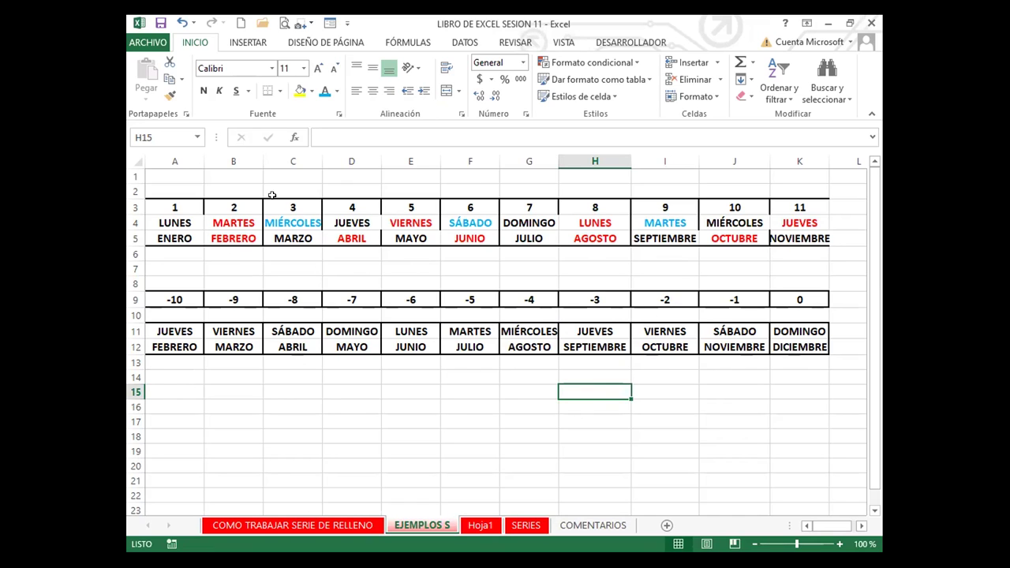
click(405, 349)
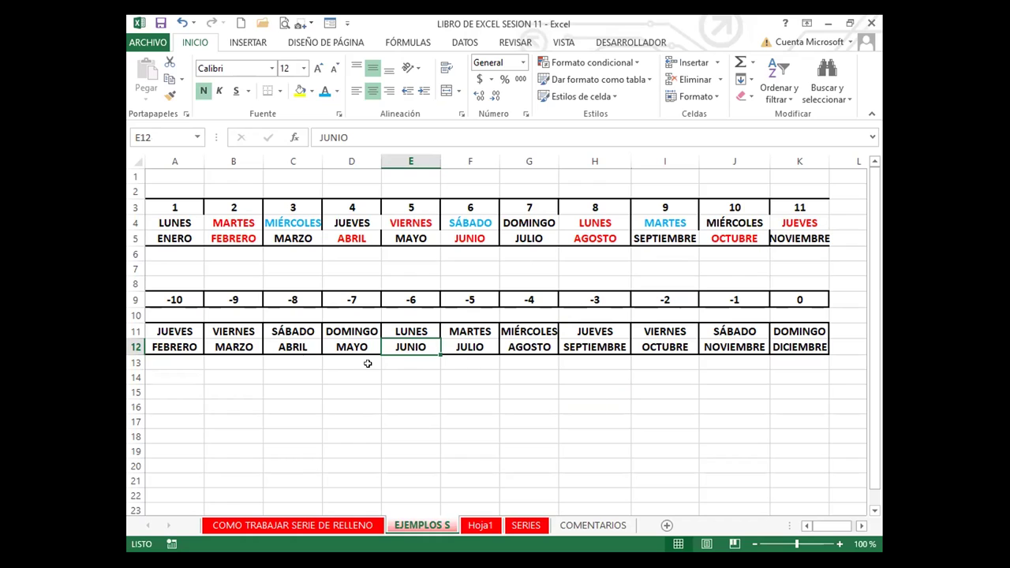
click(559, 403)
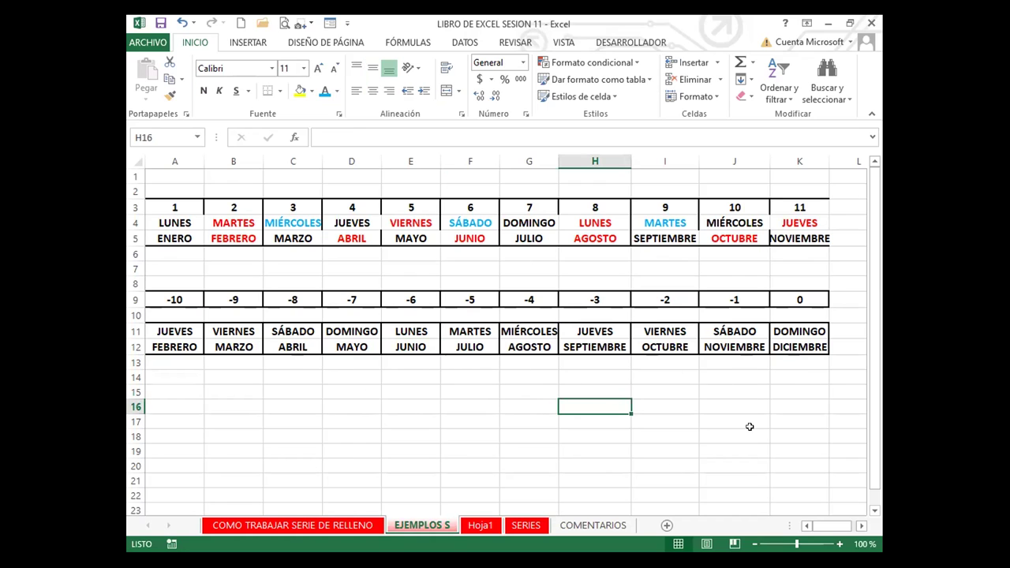
click(362, 386)
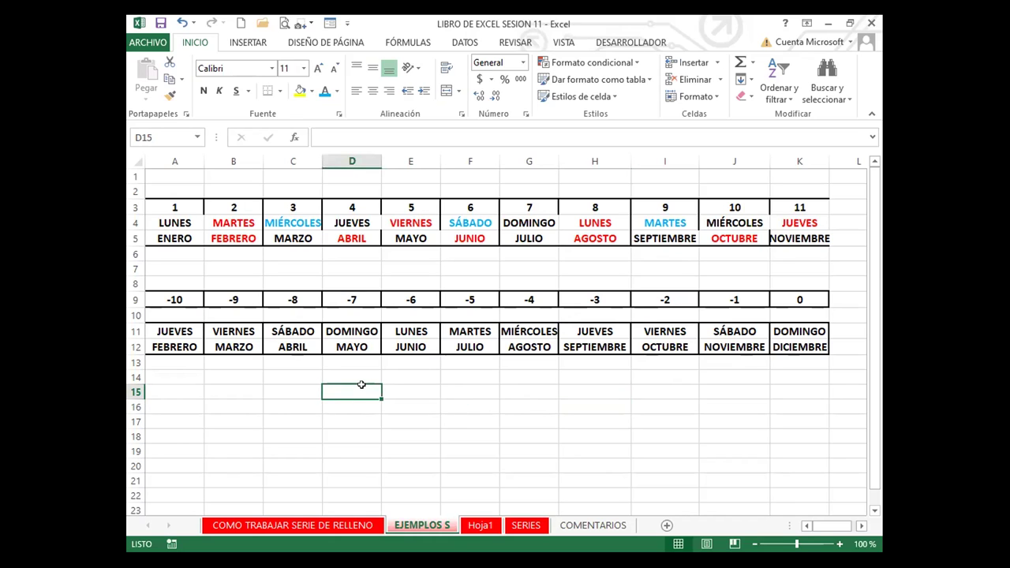